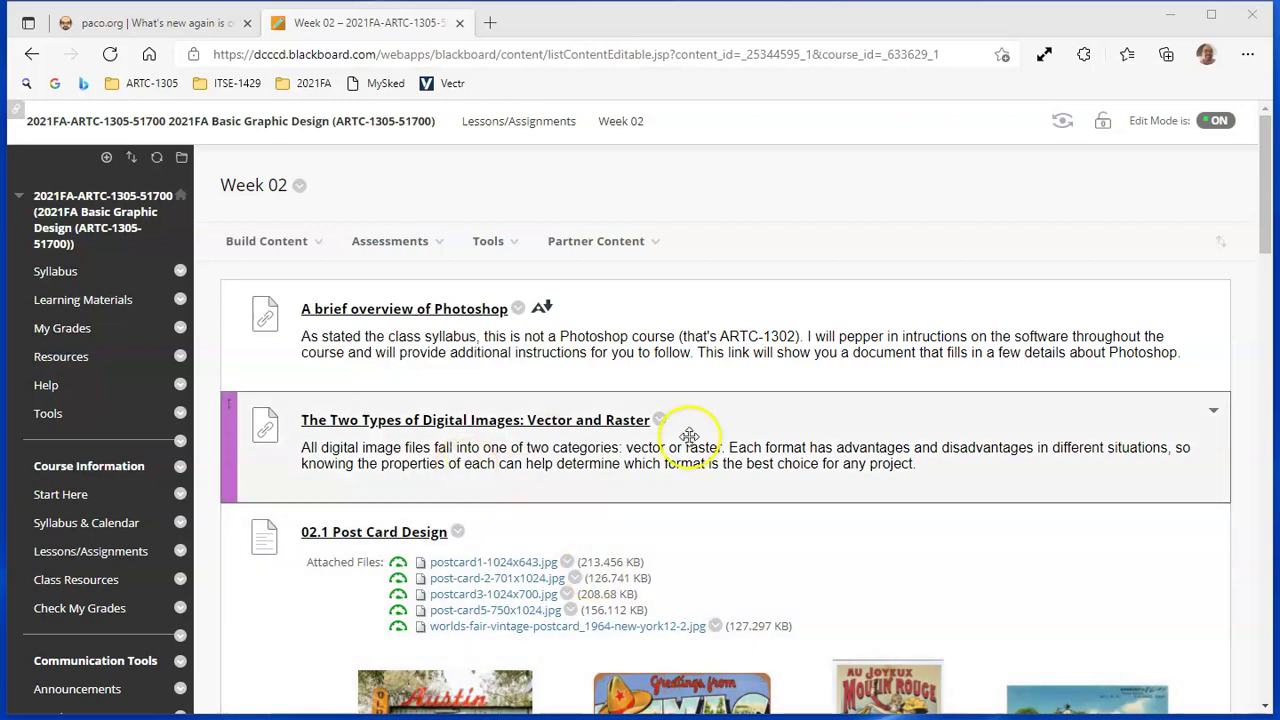
View the Moulin Rouge postcard example from the 02.1 Post Card Design assignment in its own tab, and close that tab.
{"action": "scroll", "coordinate": [689, 436], "scroll_direction": "down", "scroll_amount": 2}
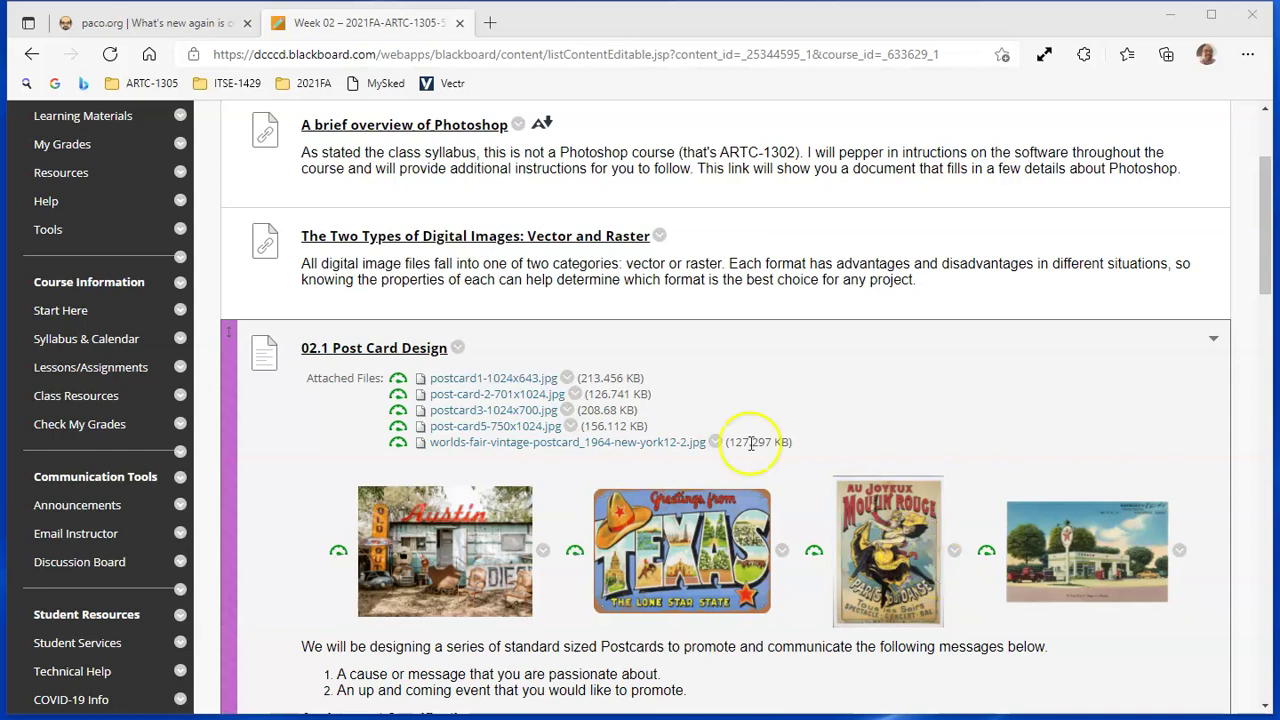
{"action": "right_click", "coordinate": [934, 549]}
{"action": "left_click", "coordinate": [960, 565]}
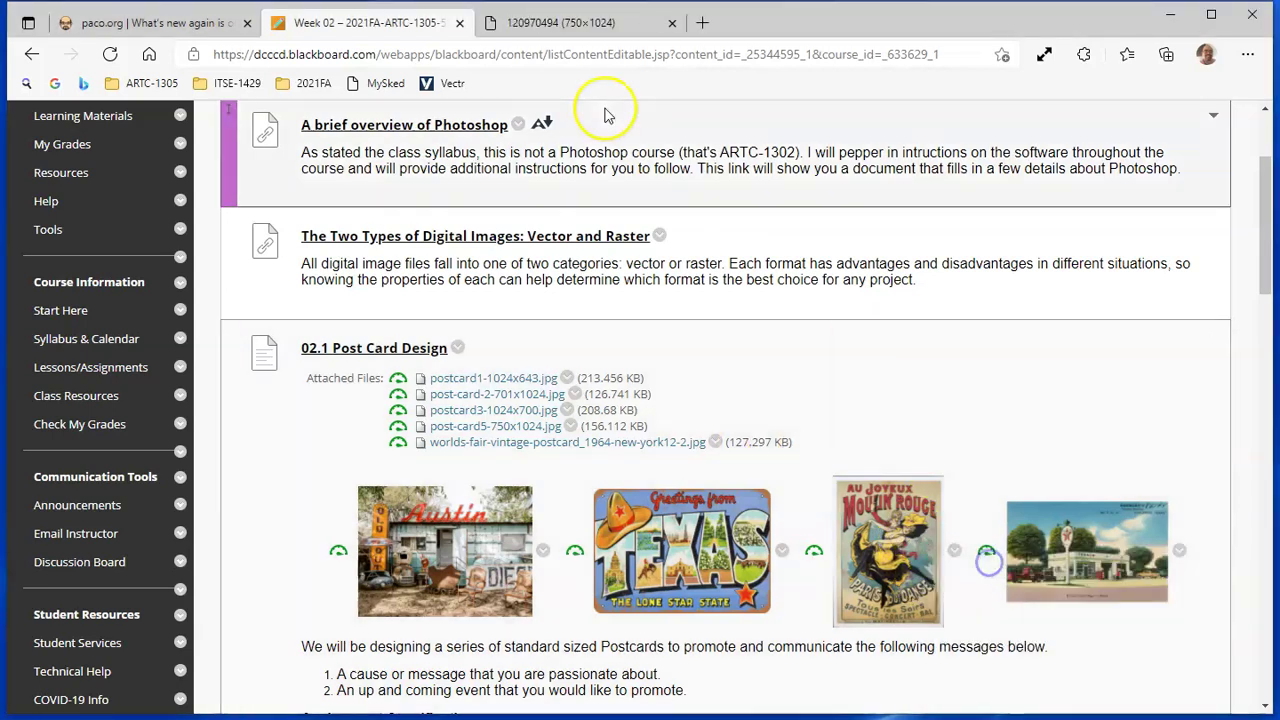
{"action": "left_click", "coordinate": [588, 24]}
{"action": "scroll", "coordinate": [1005, 288], "scroll_direction": "down", "scroll_amount": 3}
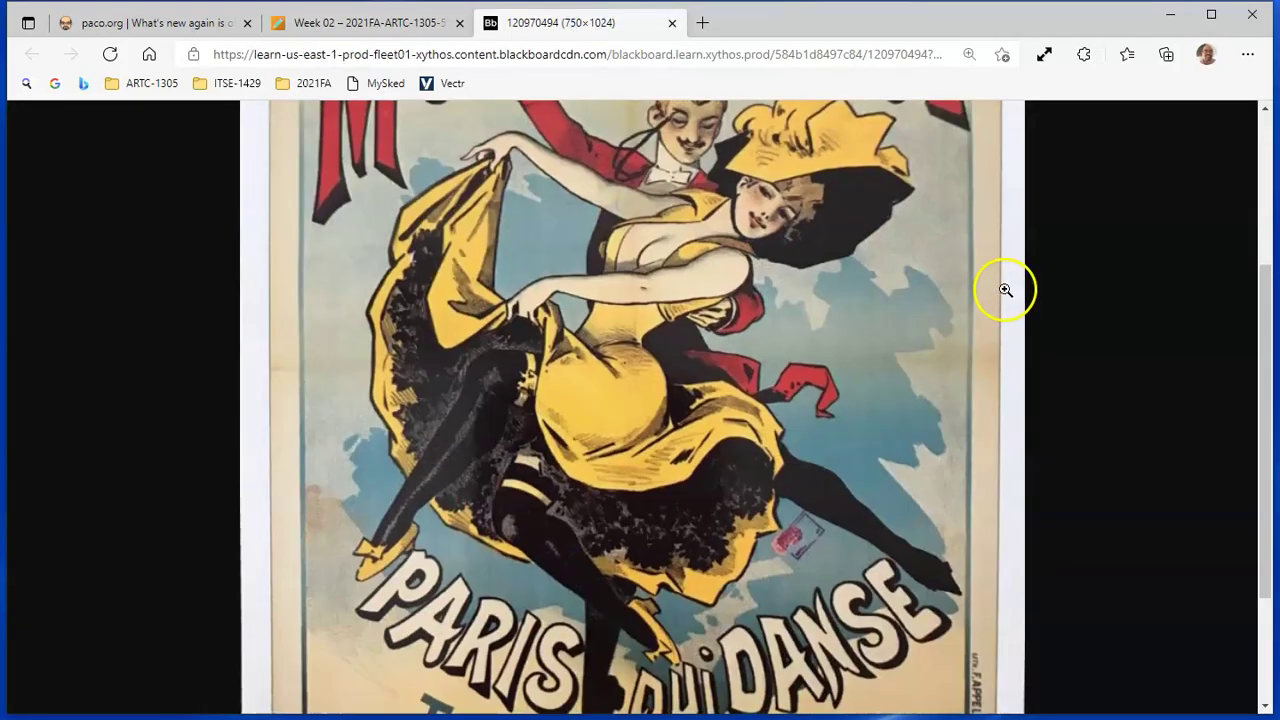
{"action": "left_click", "coordinate": [671, 24]}
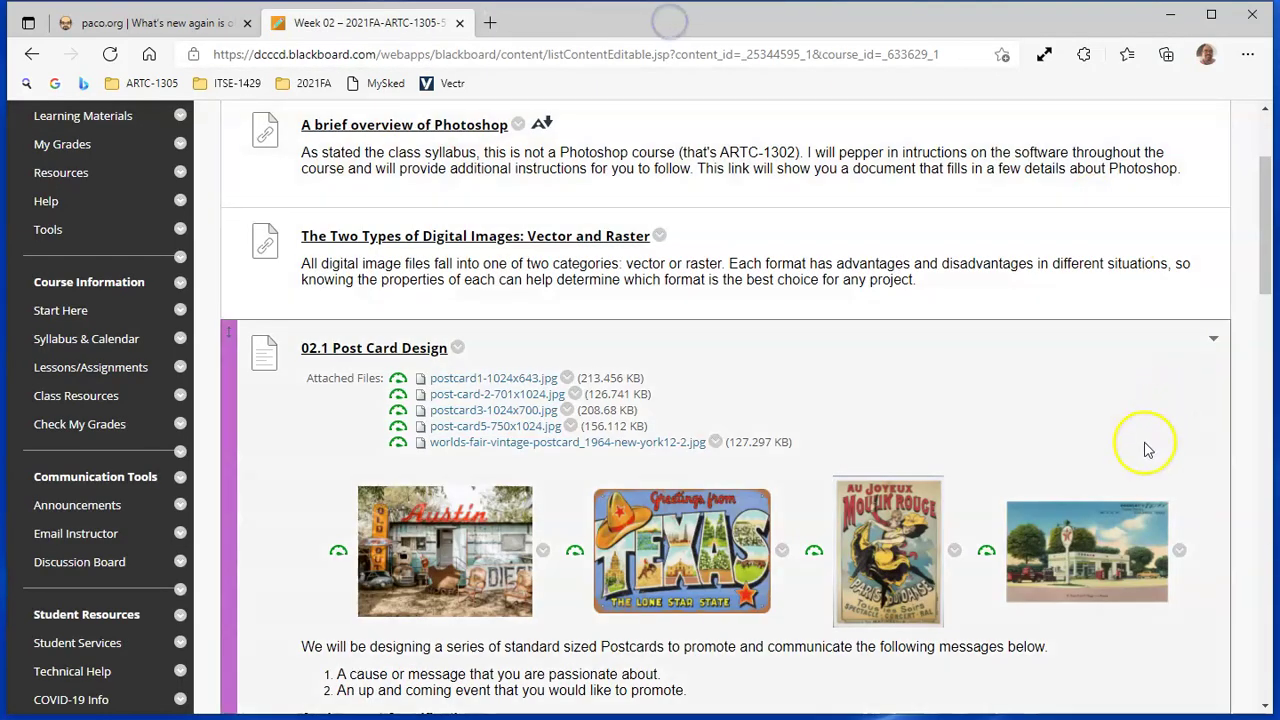
Open the Austin postcard example as a downloaded image file and view it enlarged.
{"action": "right_click", "coordinate": [452, 524]}
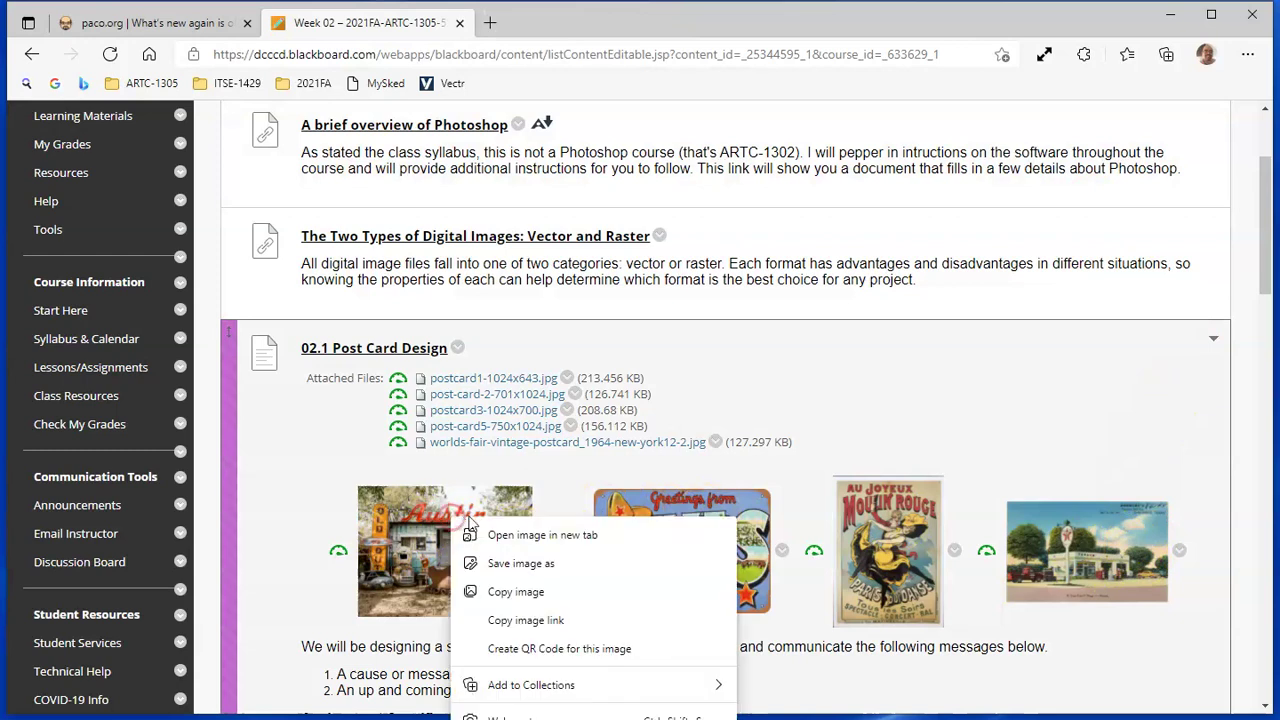
{"action": "left_click", "coordinate": [548, 537]}
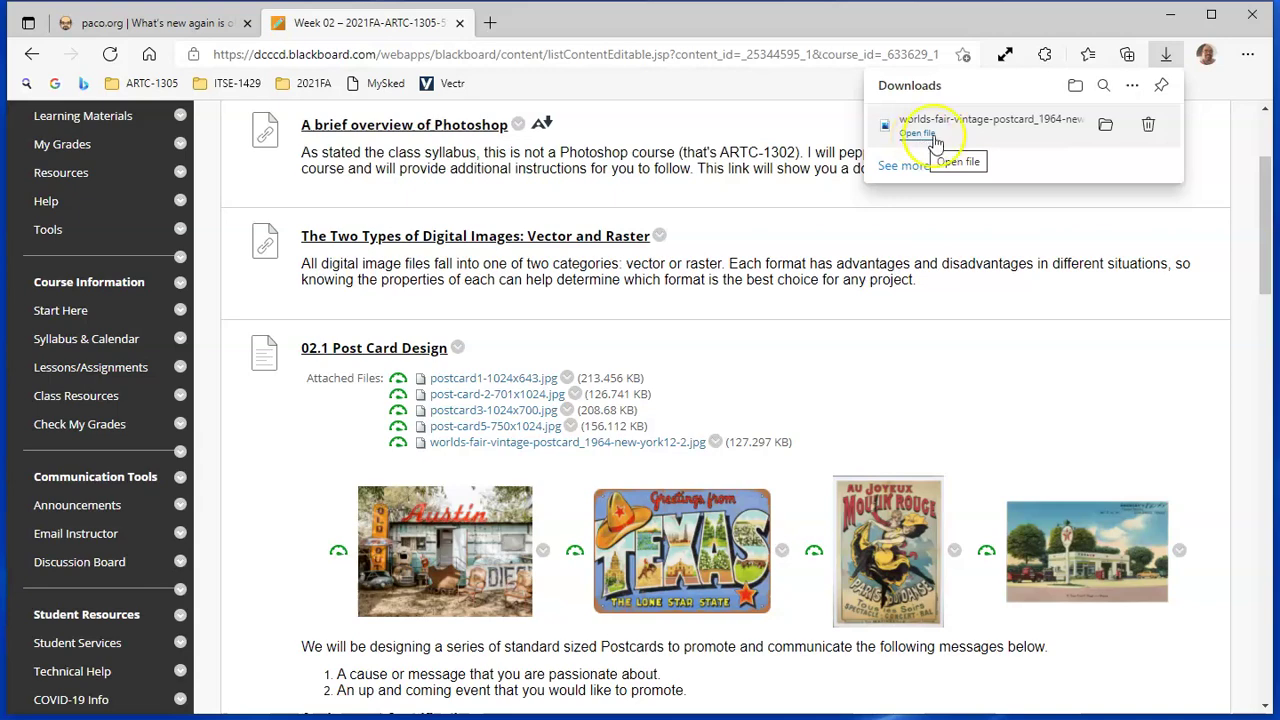
{"action": "left_click", "coordinate": [921, 140]}
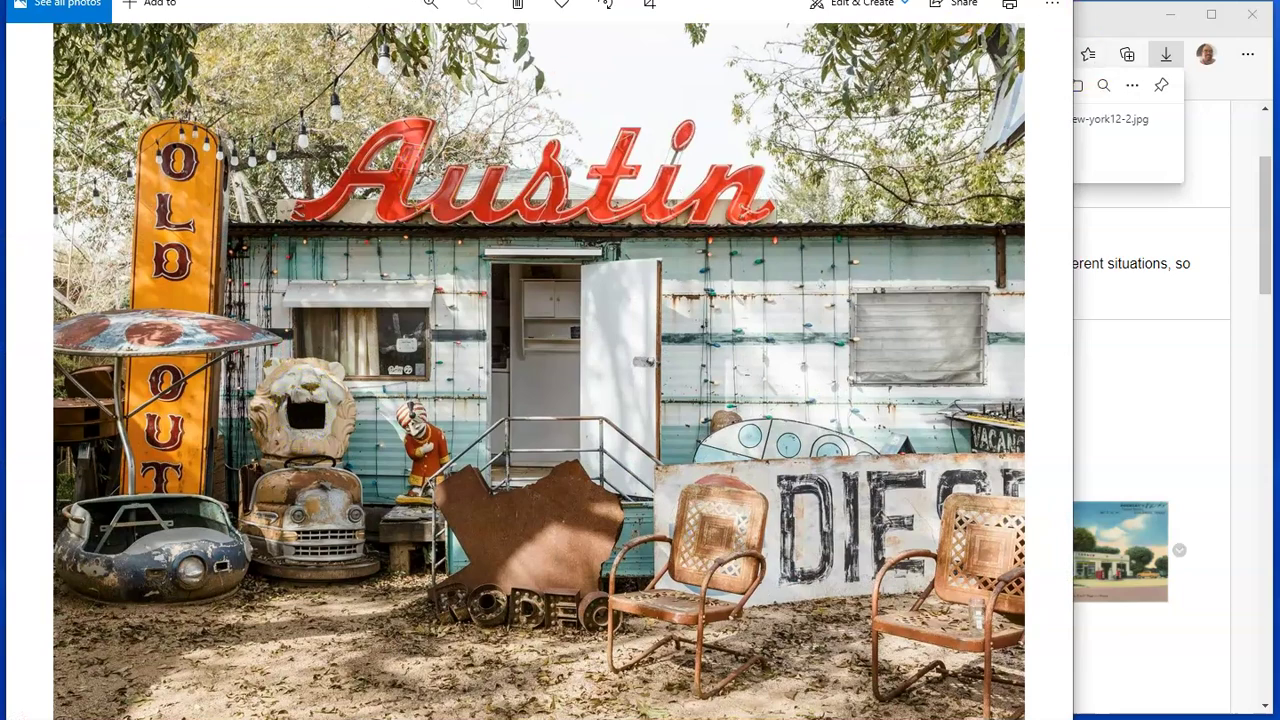
{"action": "key", "text": "super+Up"}
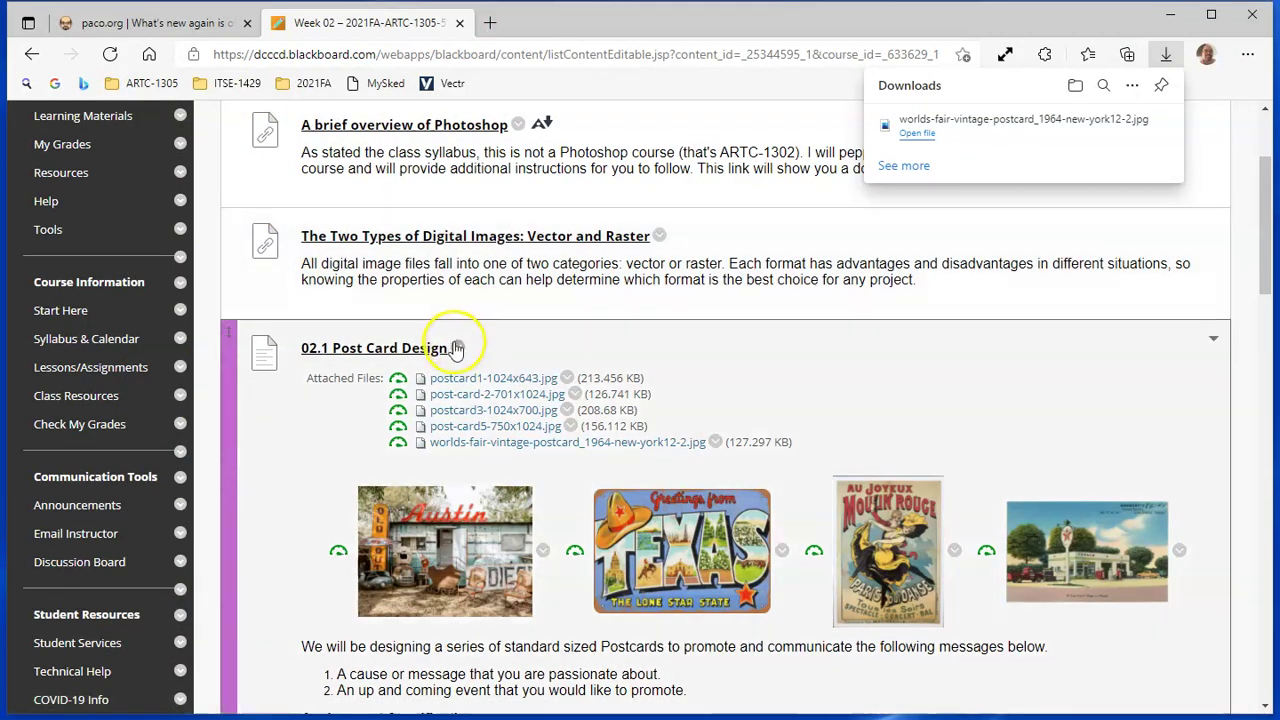
Open the assignment's example postcard layout in its own tab and examine its front image, backside text area, address lines and stamp space.
{"action": "scroll", "coordinate": [480, 450], "scroll_direction": "down", "scroll_amount": 5}
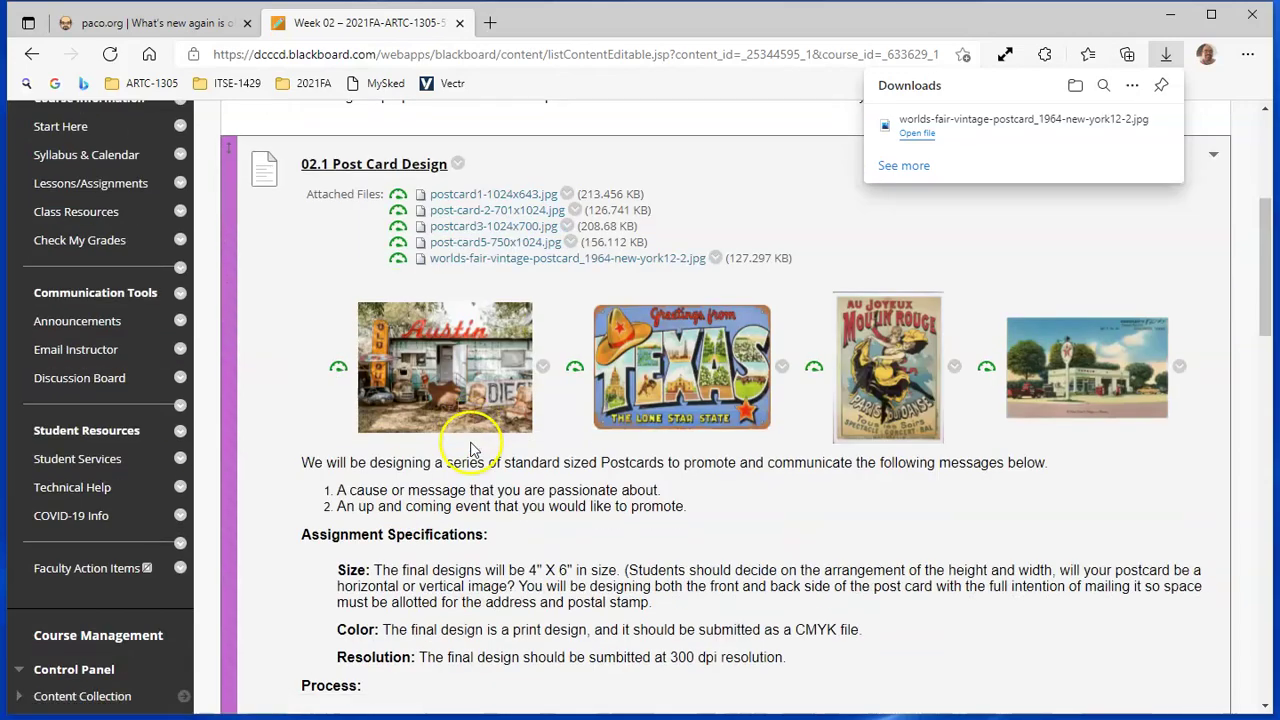
{"action": "scroll", "coordinate": [470, 450], "scroll_direction": "down", "scroll_amount": 8}
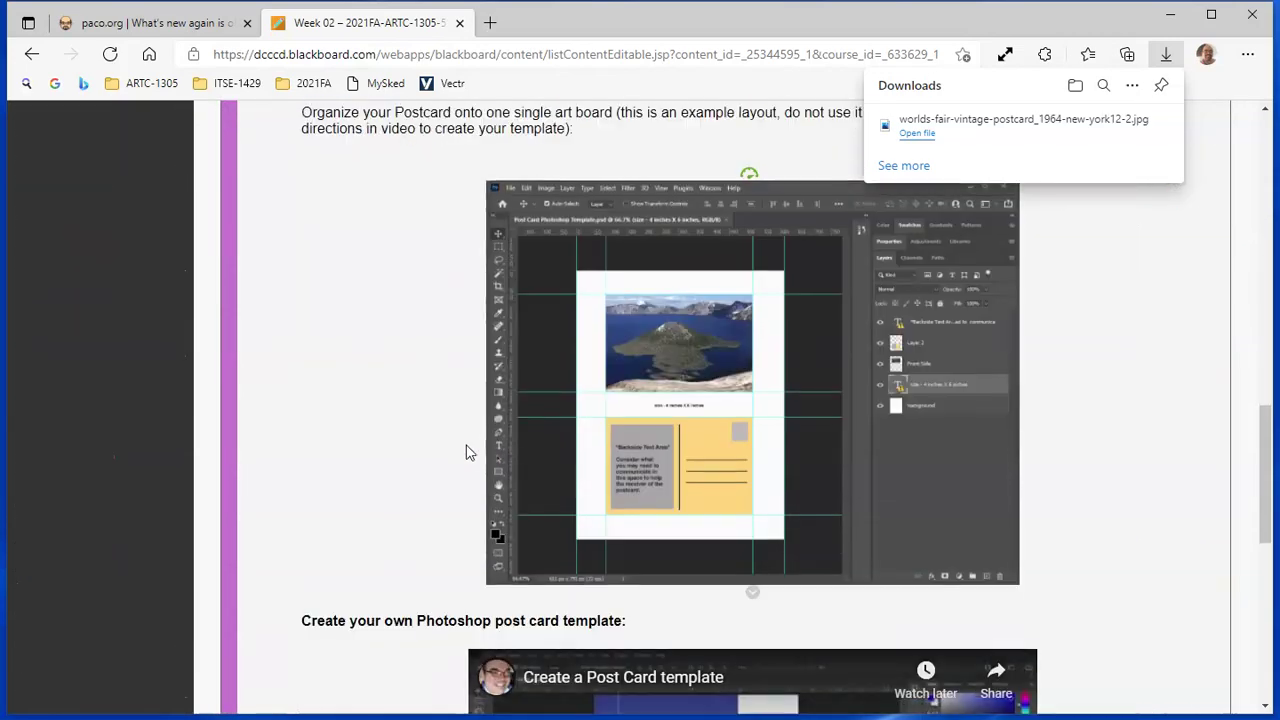
{"action": "scroll", "coordinate": [460, 390], "scroll_direction": "up", "scroll_amount": 2}
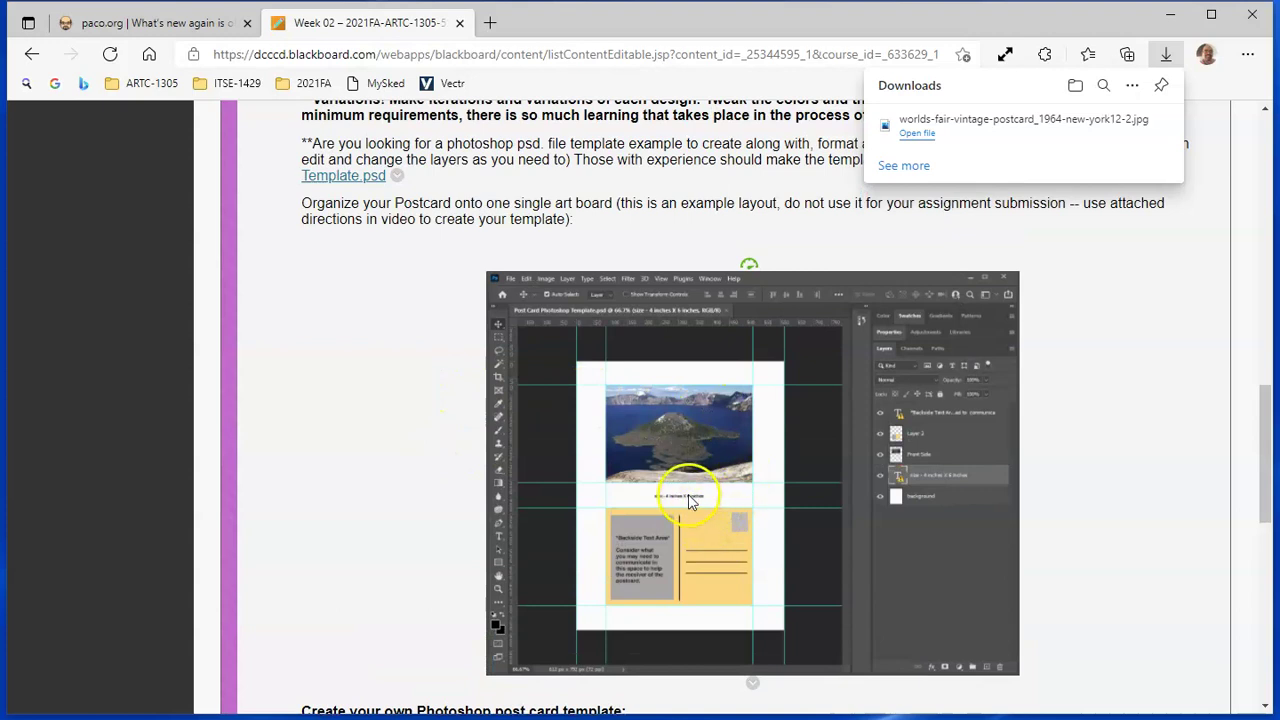
{"action": "right_click", "coordinate": [758, 456]}
{"action": "left_click", "coordinate": [814, 465]}
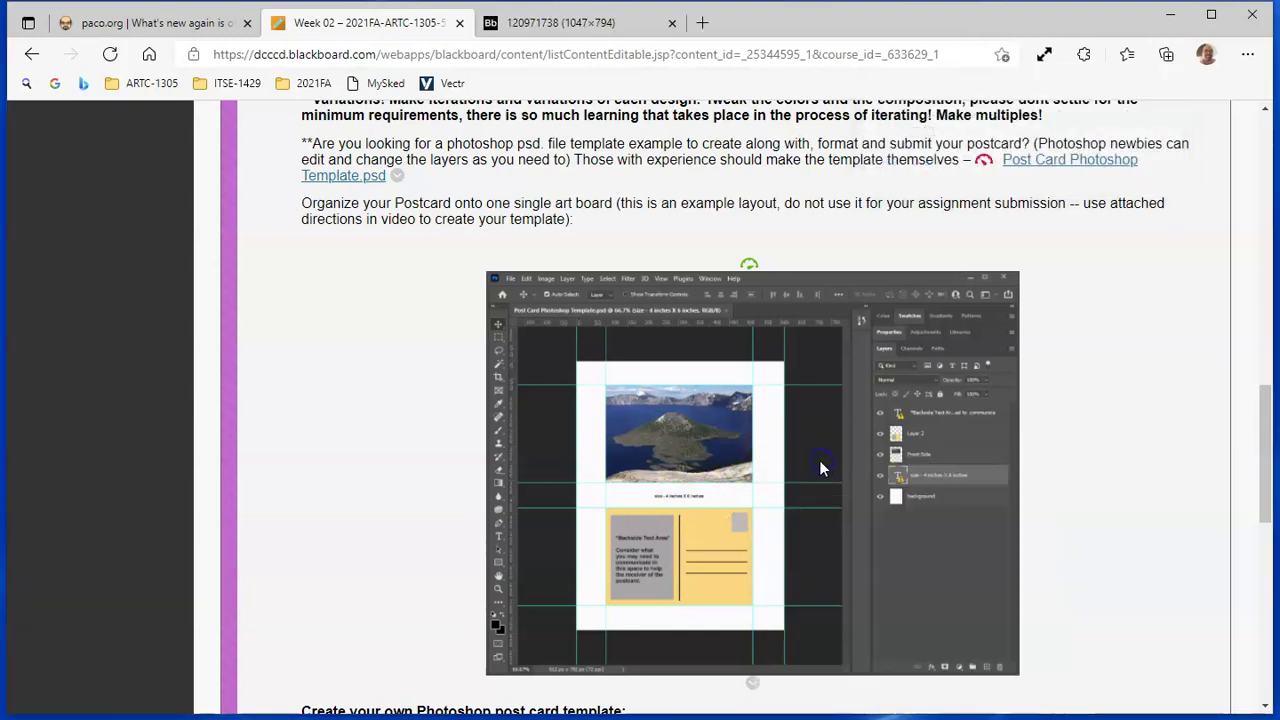
{"action": "left_click", "coordinate": [595, 22]}
{"action": "left_click", "coordinate": [532, 549]}
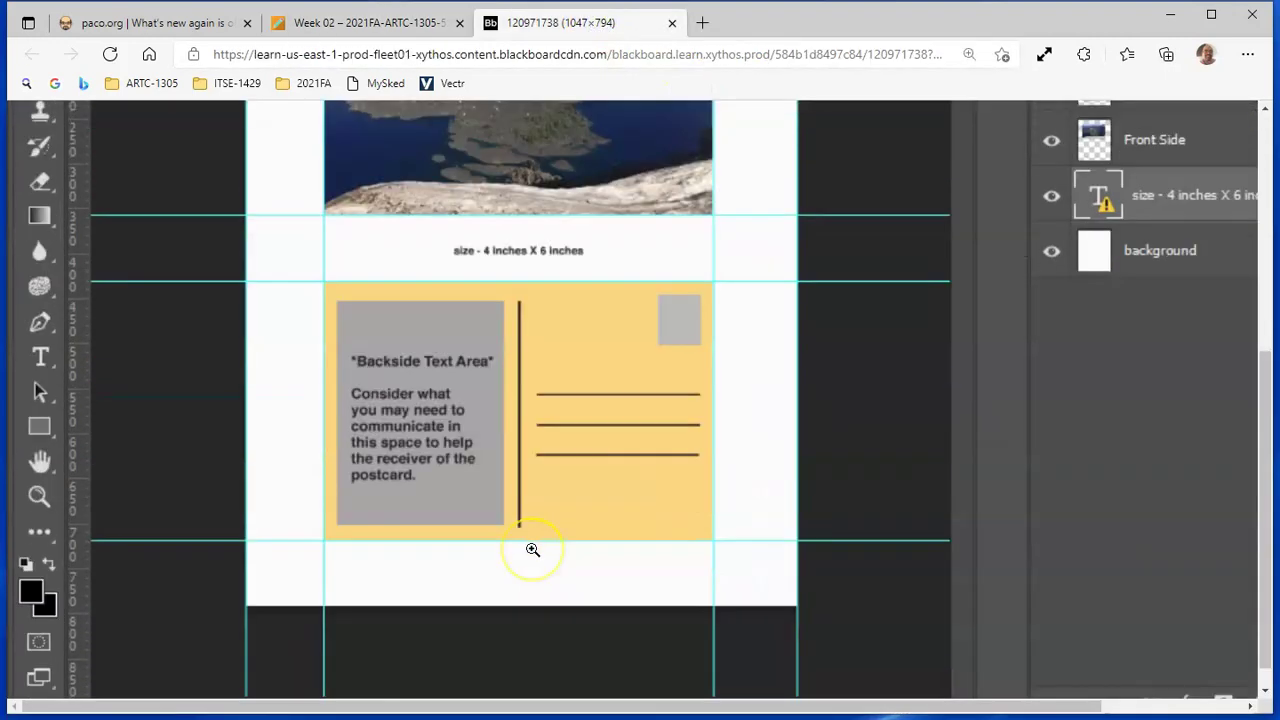
{"action": "scroll", "coordinate": [532, 549], "scroll_direction": "down", "scroll_amount": 1}
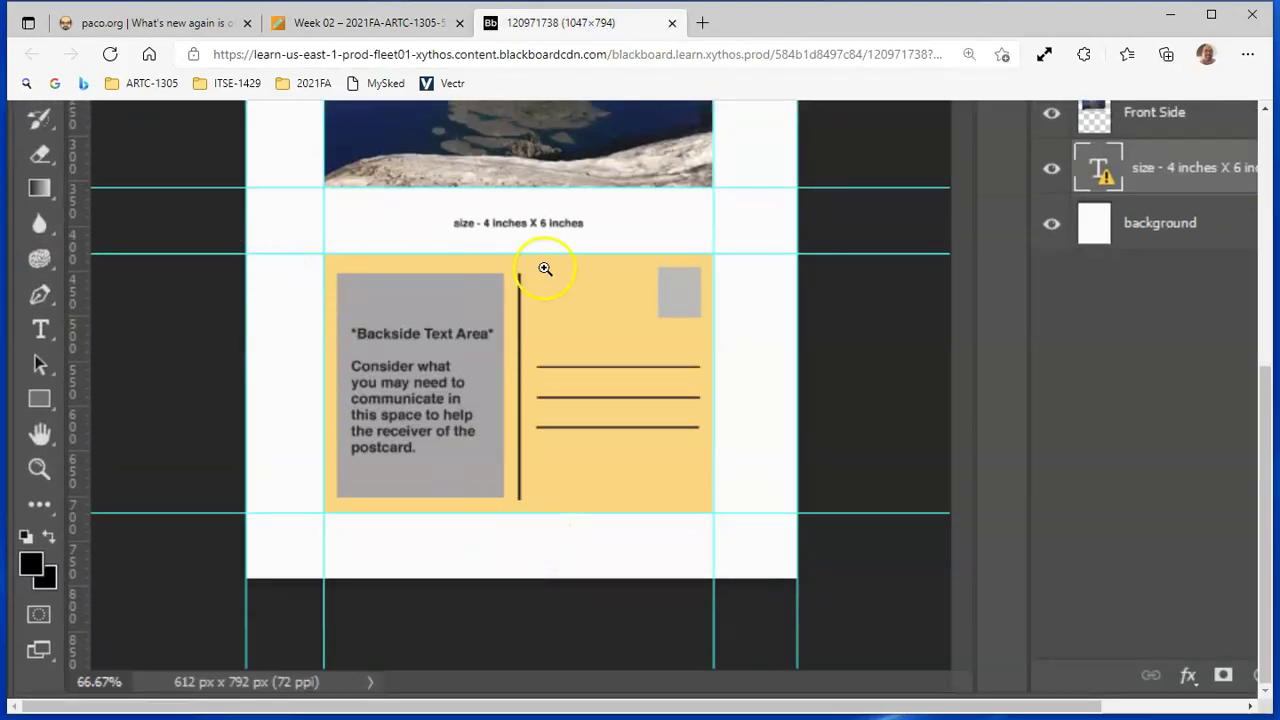
{"action": "scroll", "coordinate": [414, 397], "scroll_direction": "up", "scroll_amount": 2}
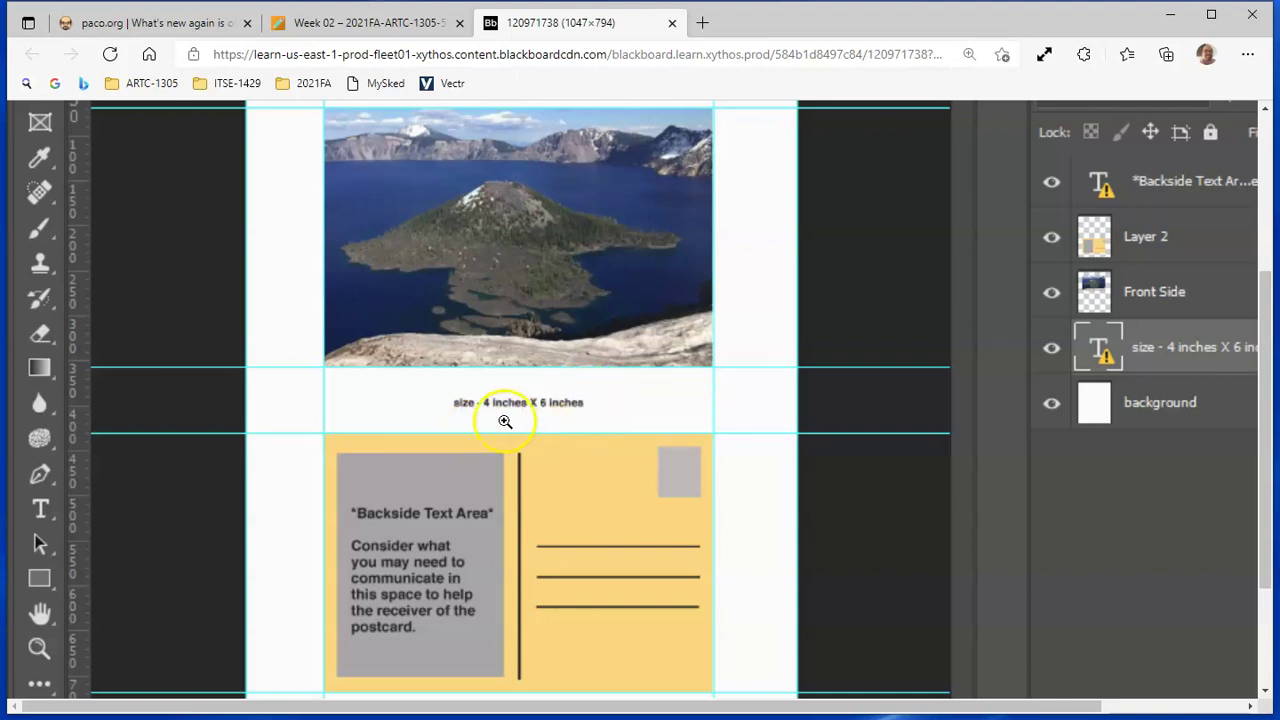
{"action": "scroll", "coordinate": [386, 514], "scroll_direction": "down", "scroll_amount": 3}
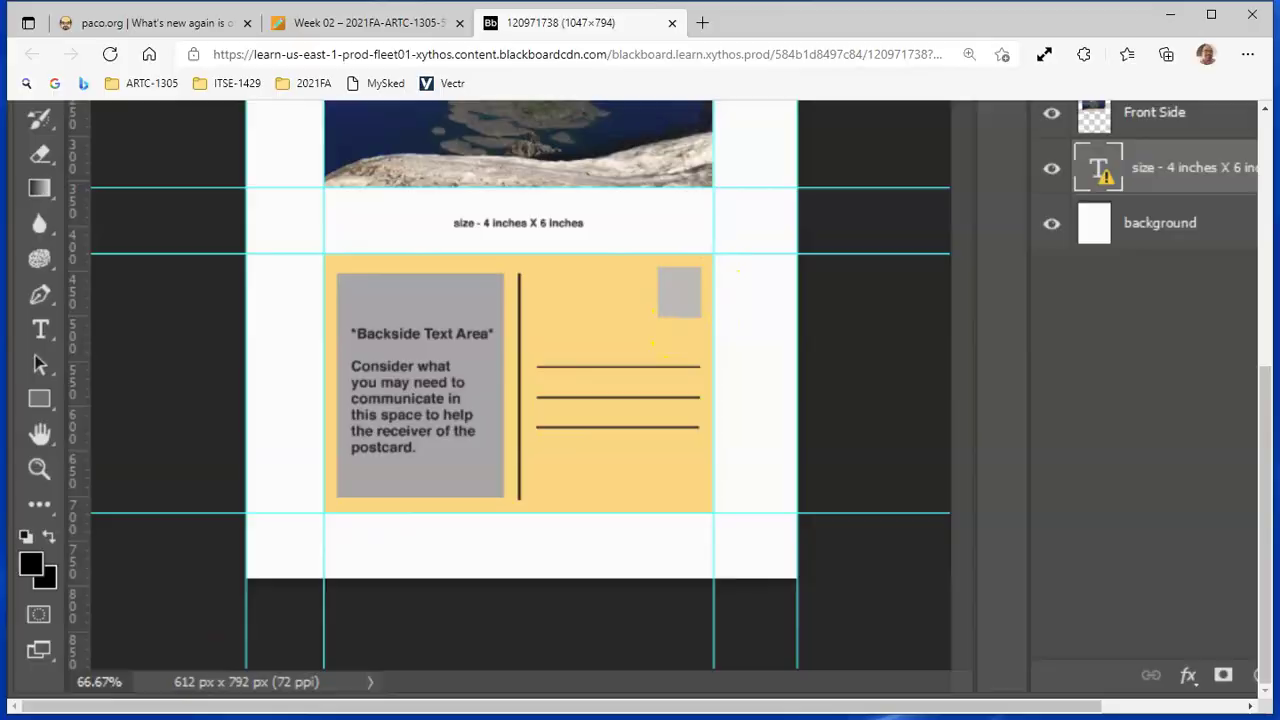
{"action": "scroll", "coordinate": [681, 312], "scroll_direction": "up", "scroll_amount": 1}
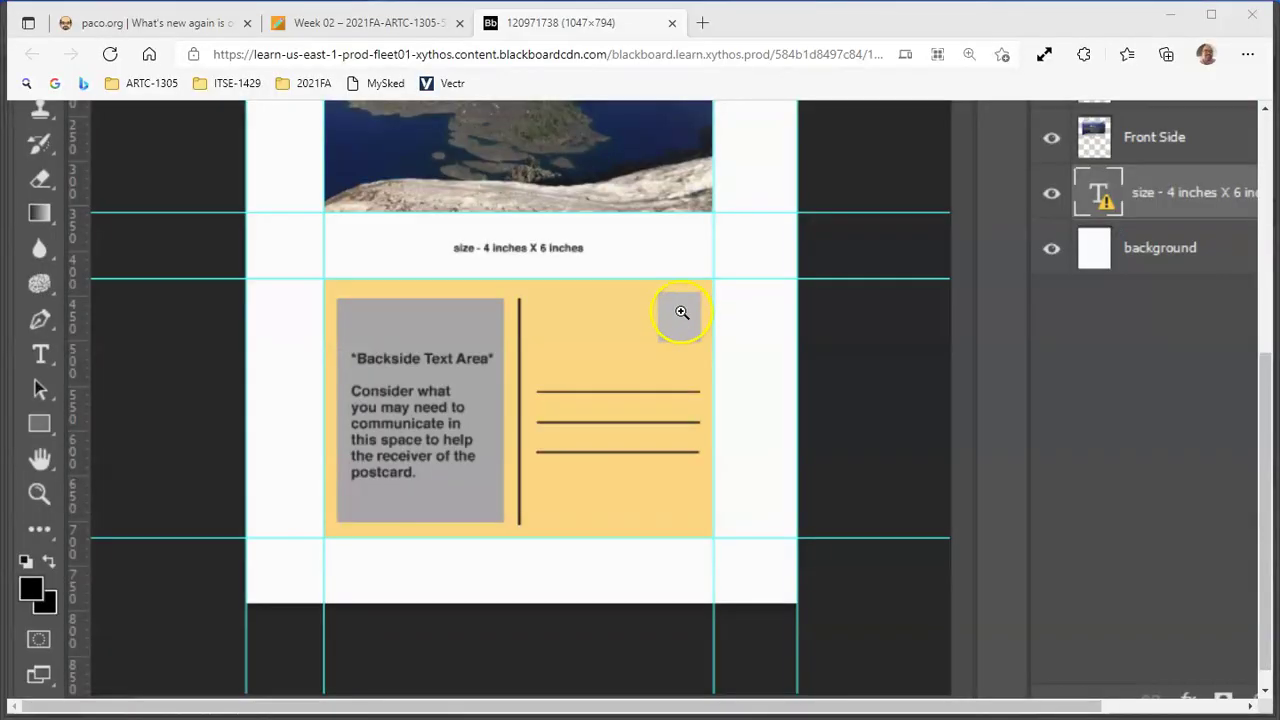
Switch to the week 2 Dallas postcard document in Photoshop and enlarge it around the blue back-side rectangle.
{"action": "left_click", "coordinate": [554, 82]}
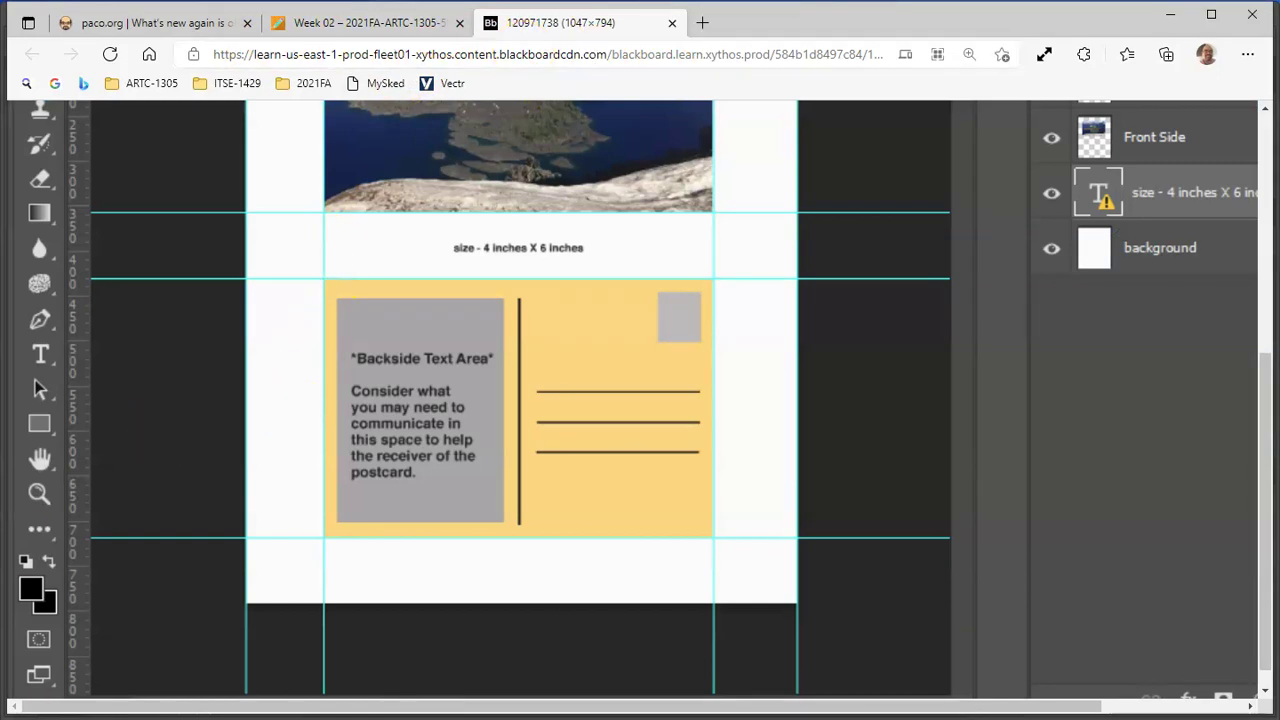
{"action": "key", "text": "super+Tab"}
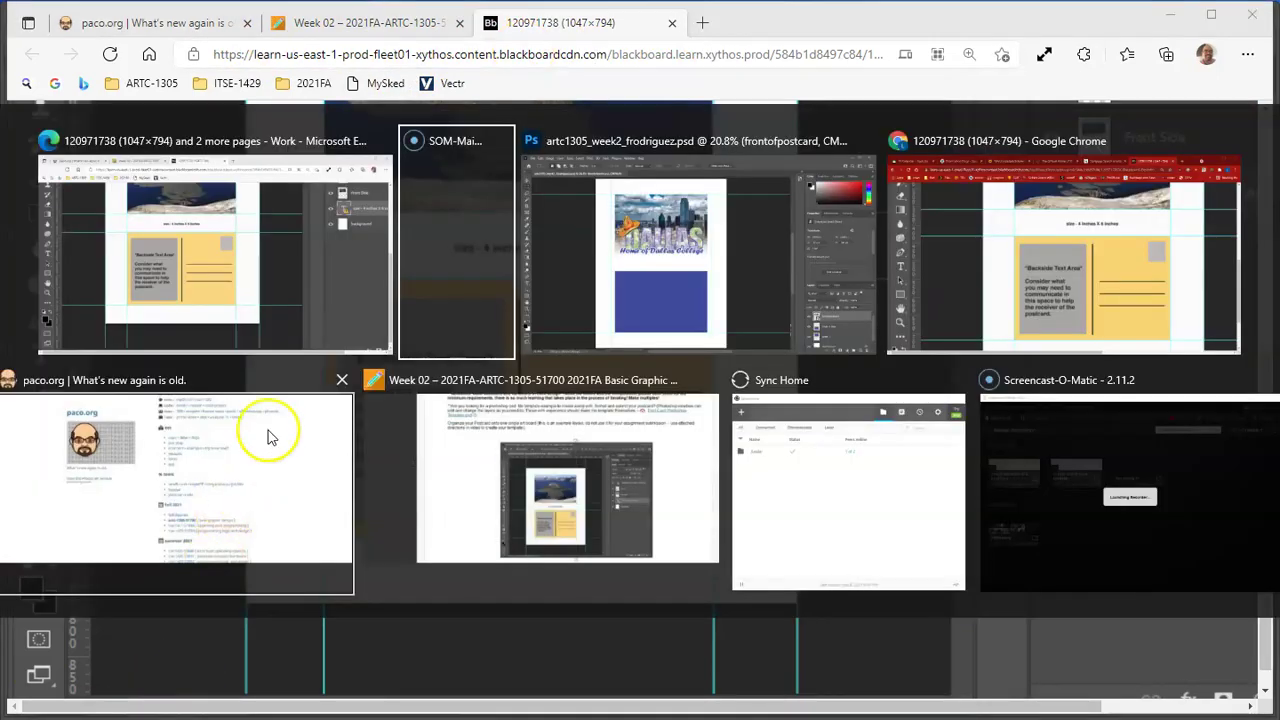
{"action": "left_click", "coordinate": [703, 224]}
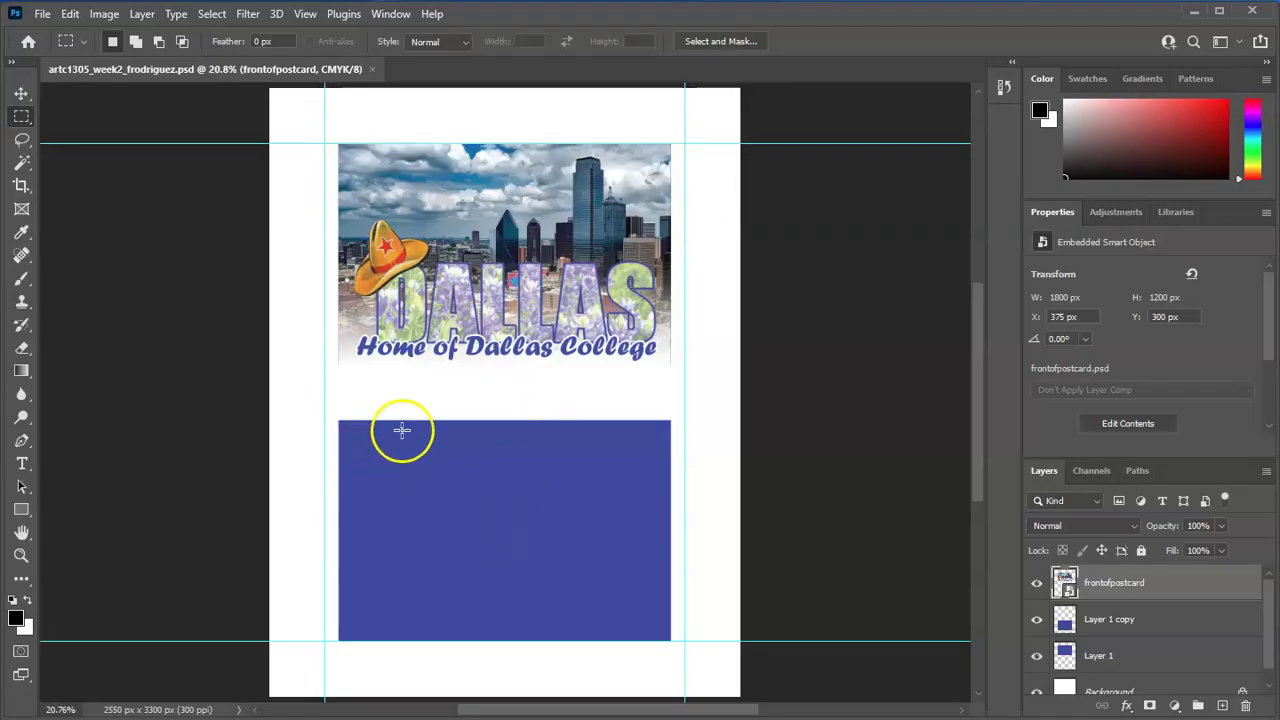
{"action": "left_click", "coordinate": [478, 485]}
{"action": "left_click", "coordinate": [556, 505]}
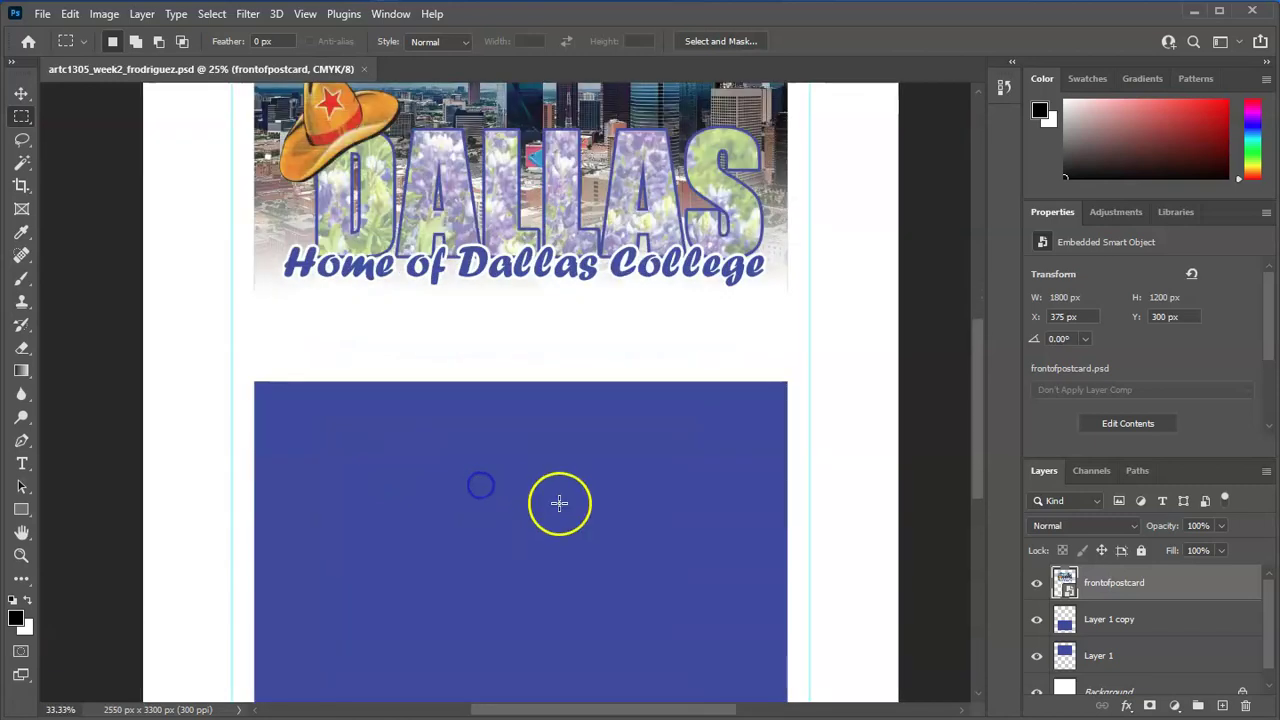
Show the rulers in the postcard document and set their units to inches.
{"action": "scroll", "coordinate": [536, 525], "scroll_direction": "up", "scroll_amount": 1}
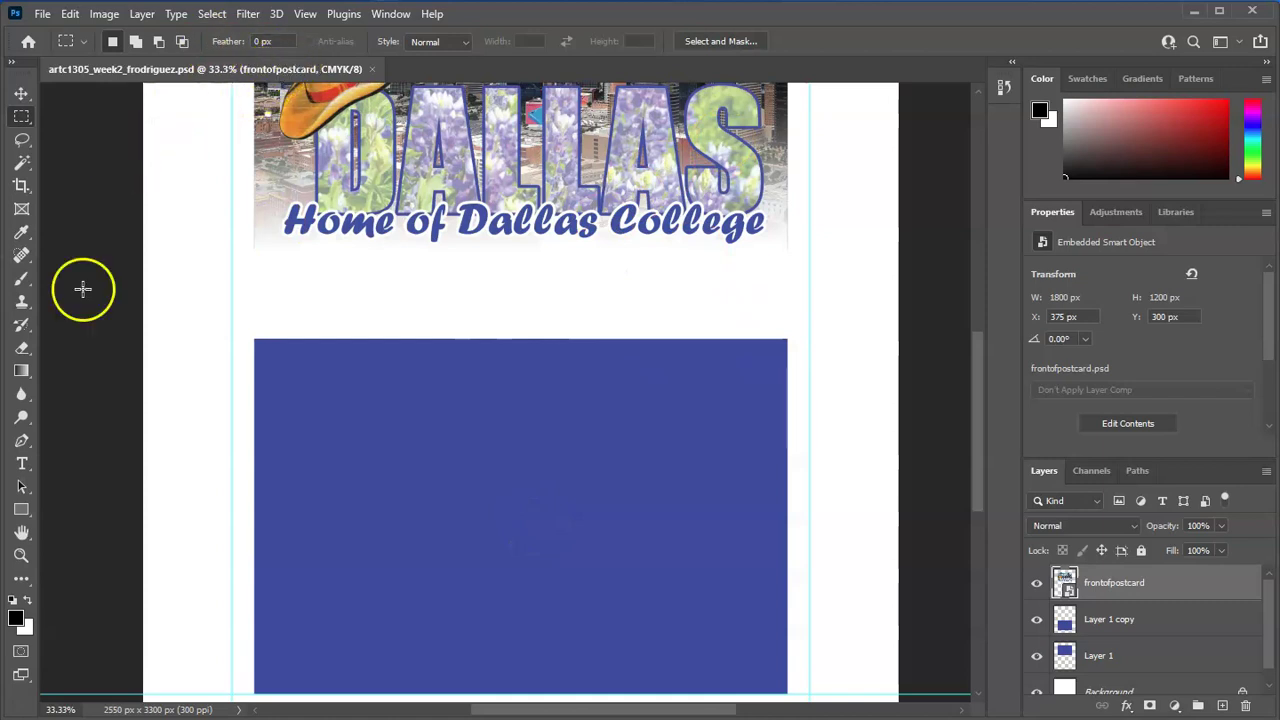
{"action": "scroll", "coordinate": [143, 303], "scroll_direction": "up", "scroll_amount": 10}
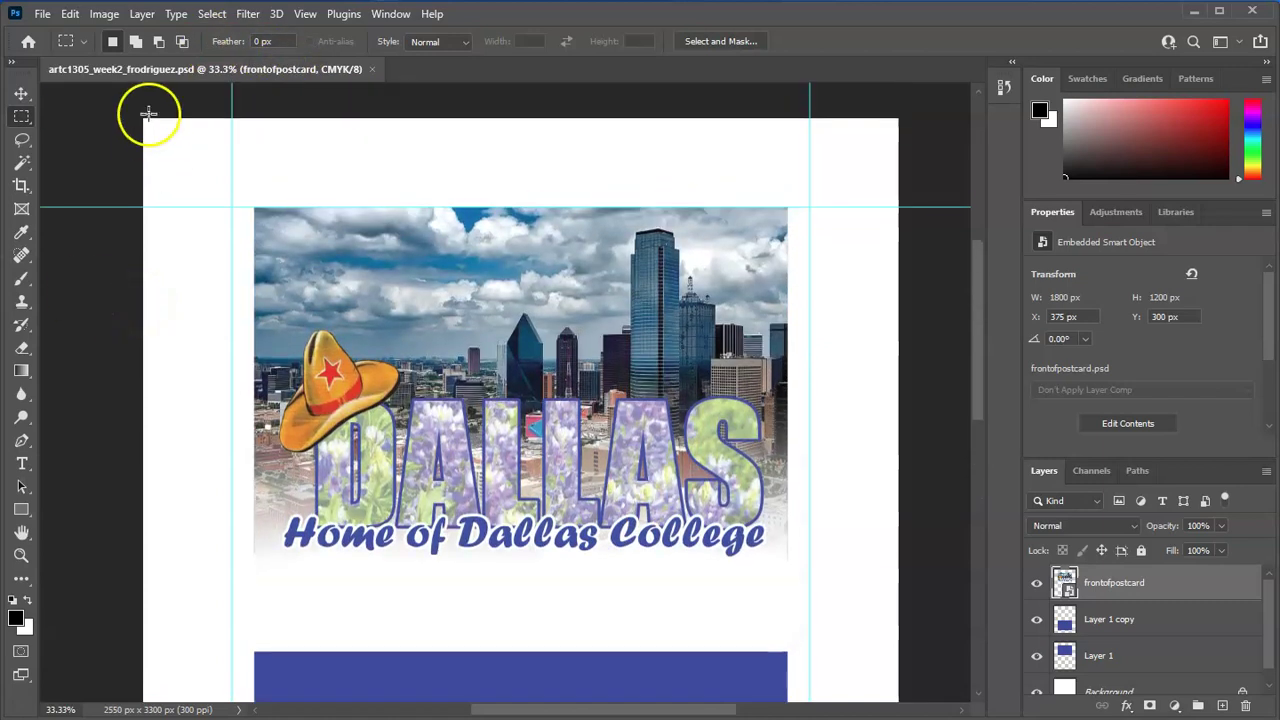
{"action": "key", "text": "ctrl+r"}
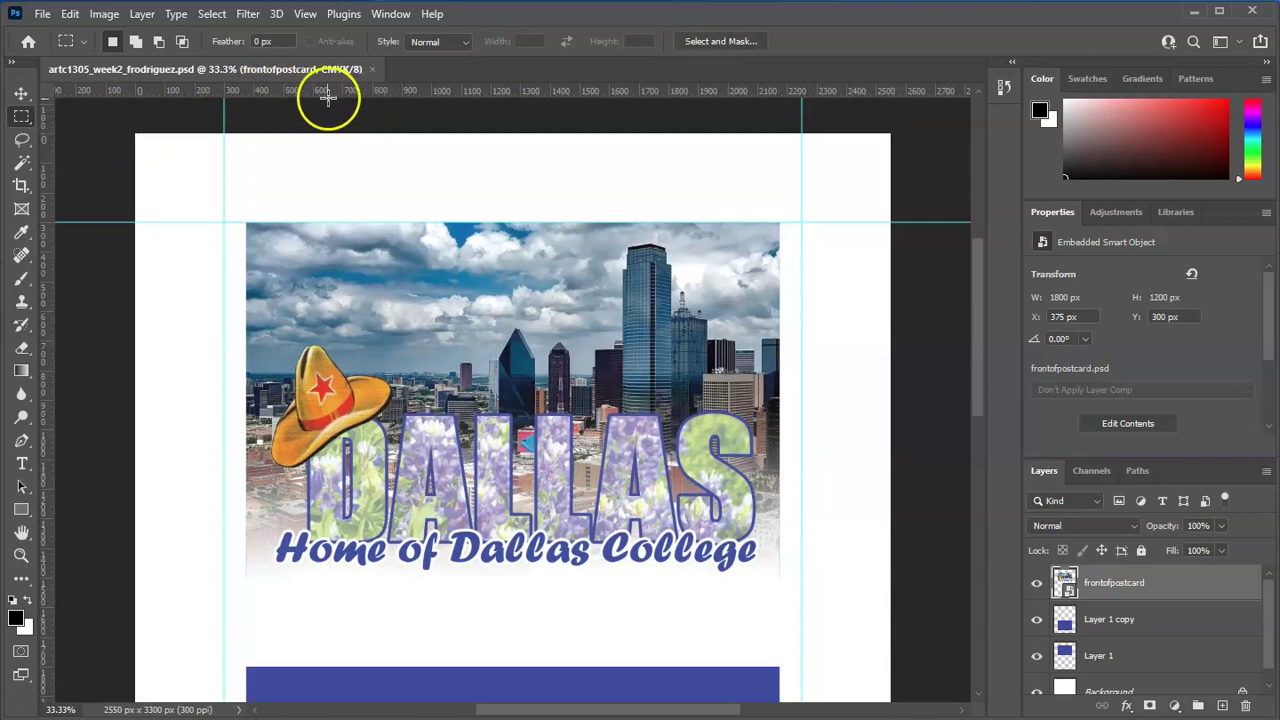
{"action": "right_click", "coordinate": [287, 90]}
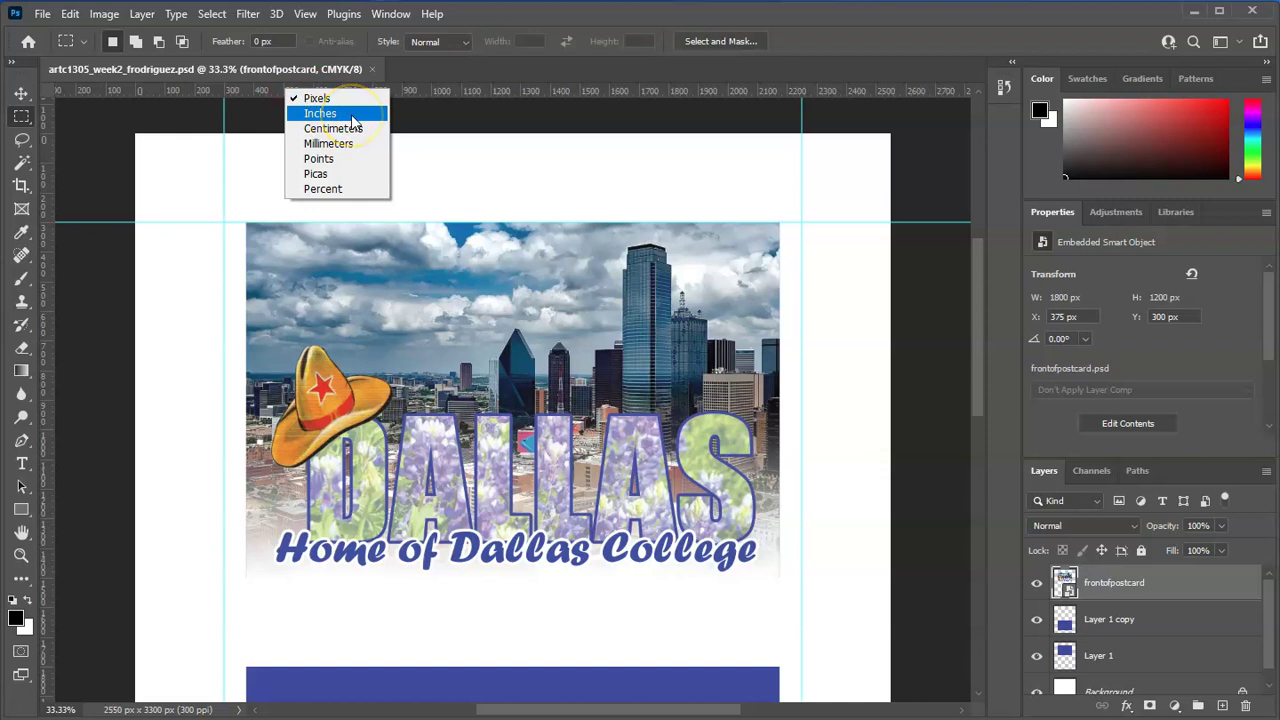
{"action": "left_click", "coordinate": [351, 116]}
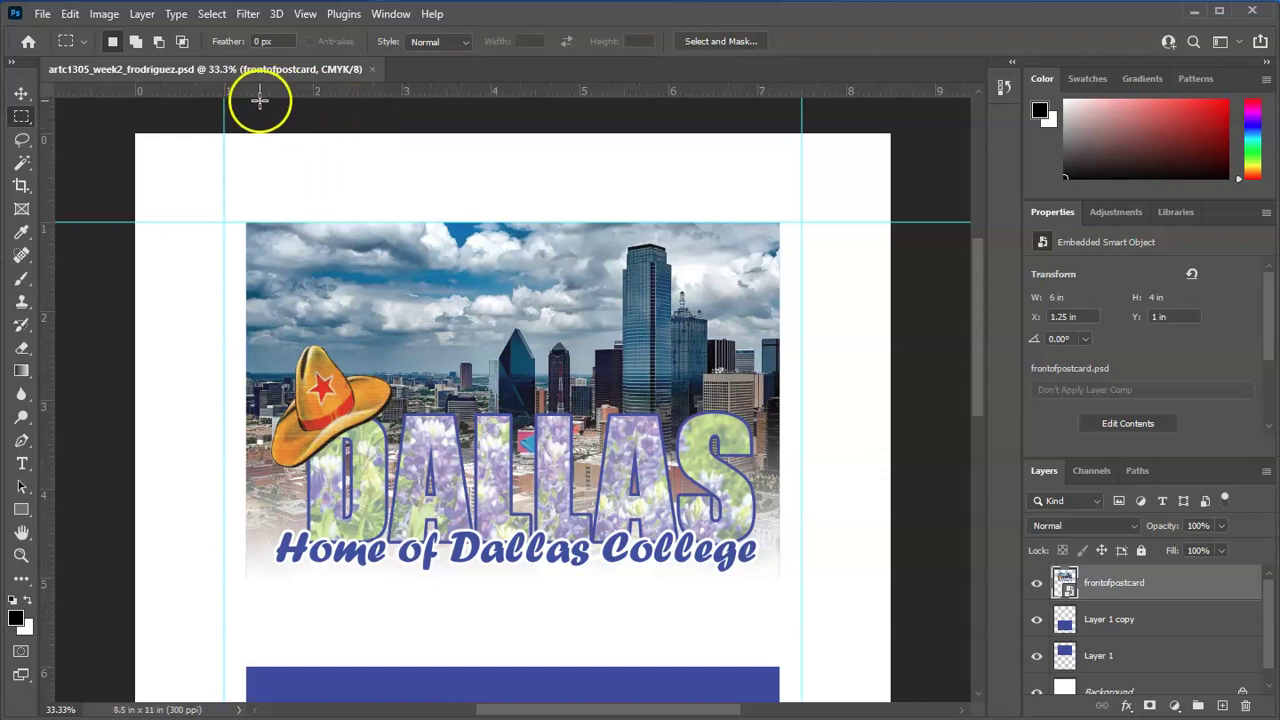
Place a horizontal guide at 6 inches along the upper edge of the blue back-side rectangle.
{"action": "scroll", "coordinate": [752, 170], "scroll_direction": "down", "scroll_amount": 3}
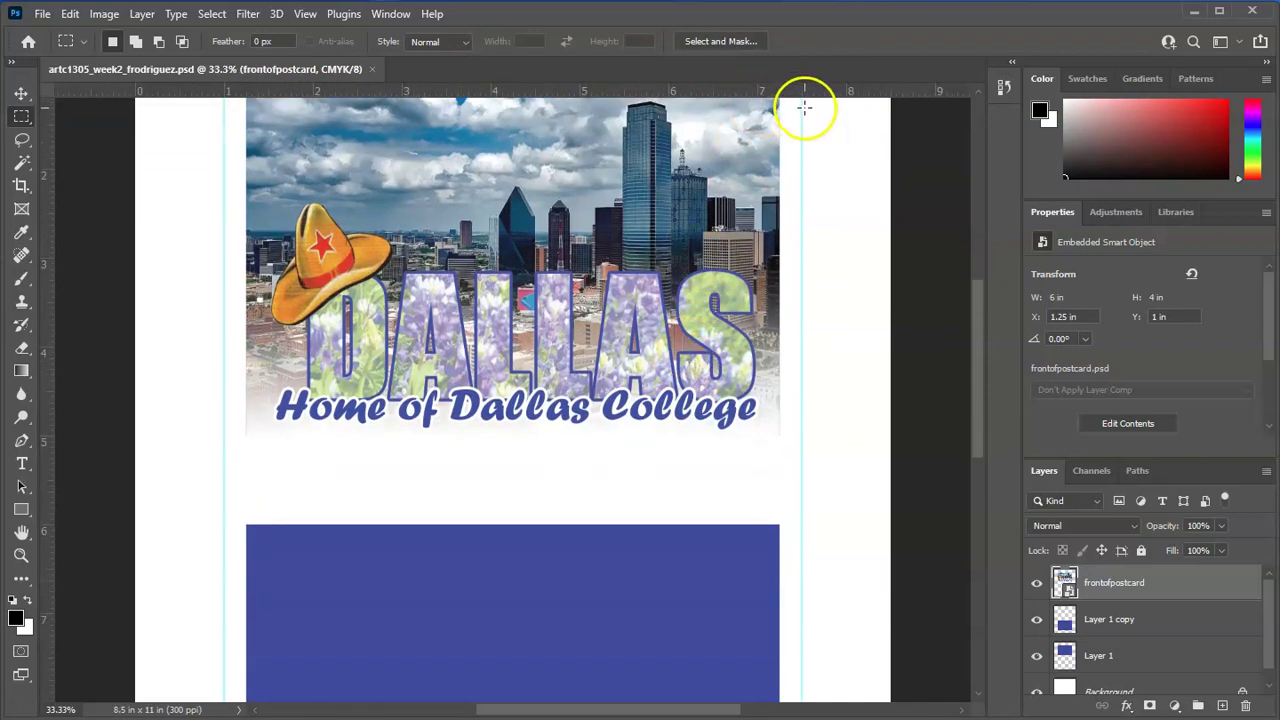
{"action": "left_click_drag", "start_coordinate": [795, 98], "coordinate": [772, 524]}
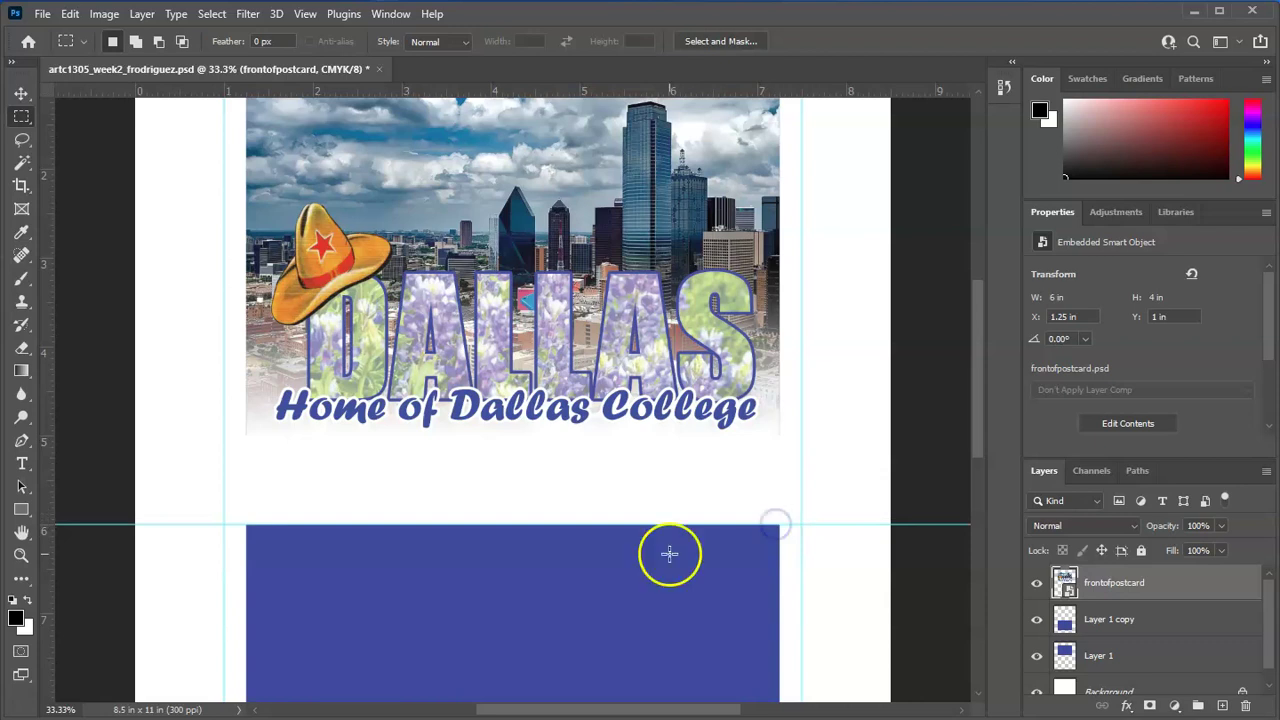
{"action": "scroll", "coordinate": [563, 577], "scroll_direction": "down", "scroll_amount": 3}
{"action": "scroll", "coordinate": [538, 446], "scroll_direction": "down", "scroll_amount": 4}
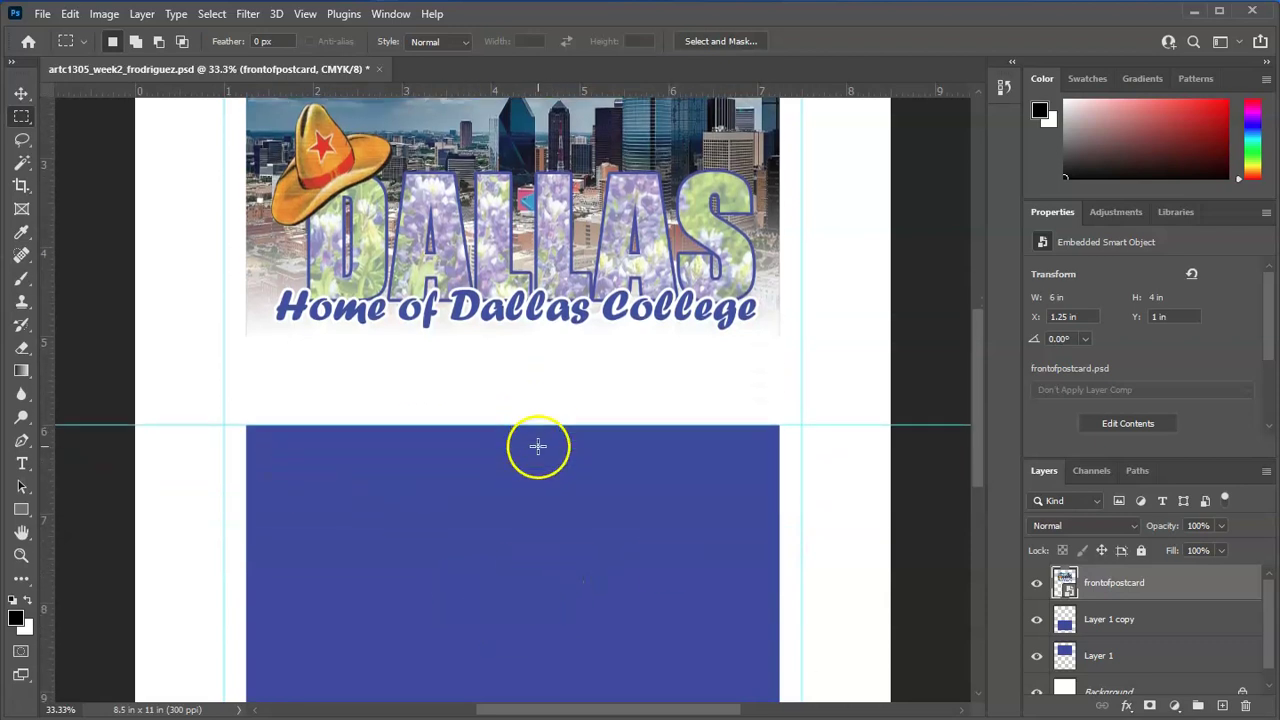
{"action": "scroll", "coordinate": [430, 410], "scroll_direction": "down", "scroll_amount": 1}
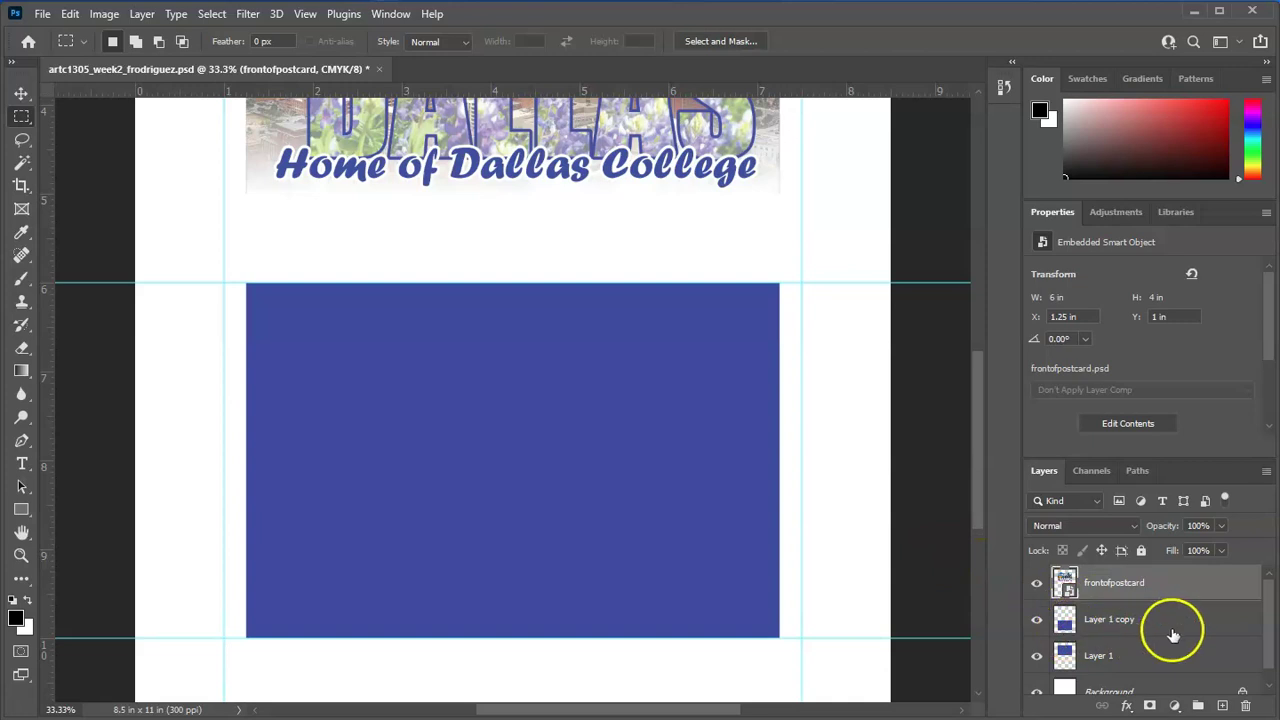
Load the outline of the dark blue back-side rectangle on Layer 1 copy as a selection.
{"action": "left_click", "coordinate": [1085, 617]}
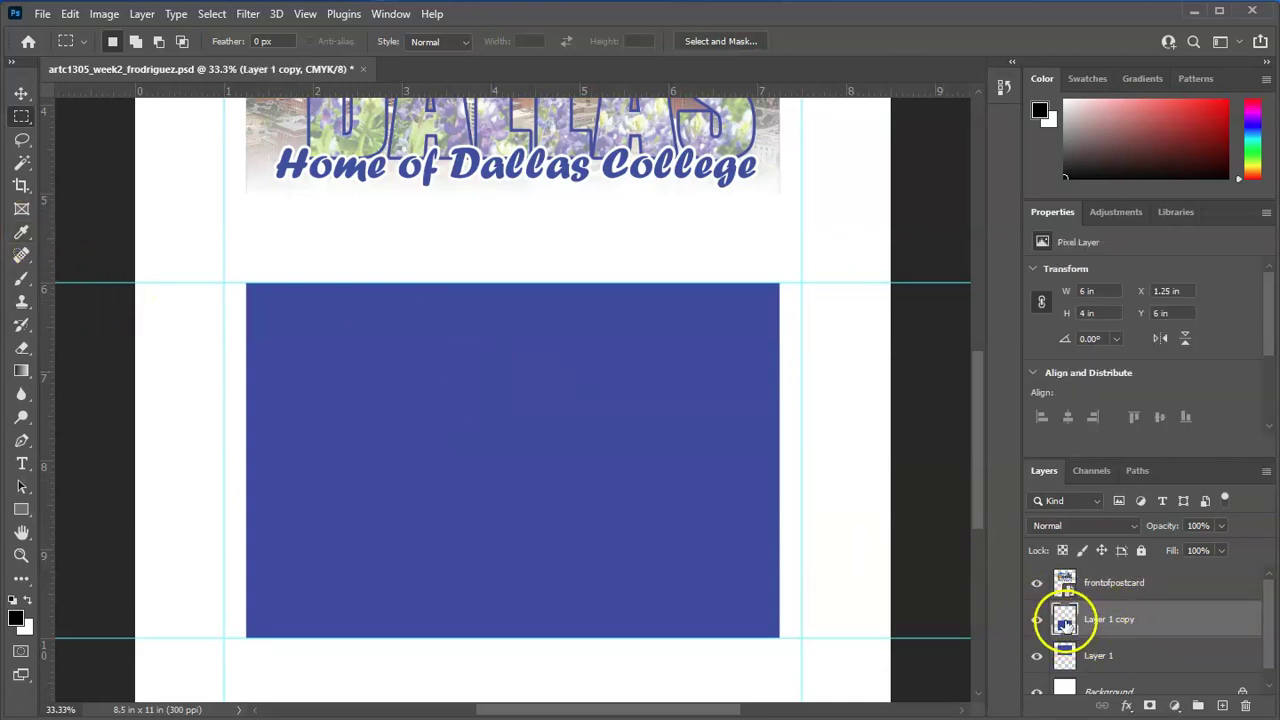
{"action": "left_click", "coordinate": [20, 94]}
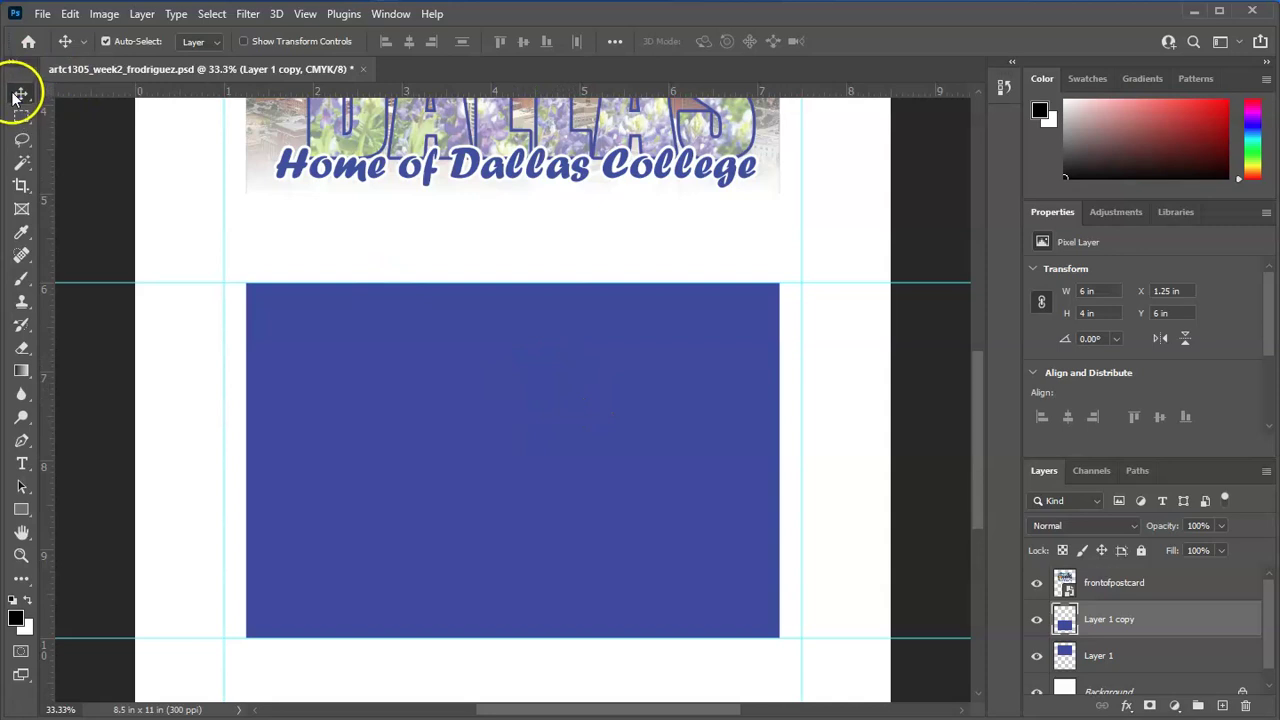
{"action": "right_click", "coordinate": [507, 413]}
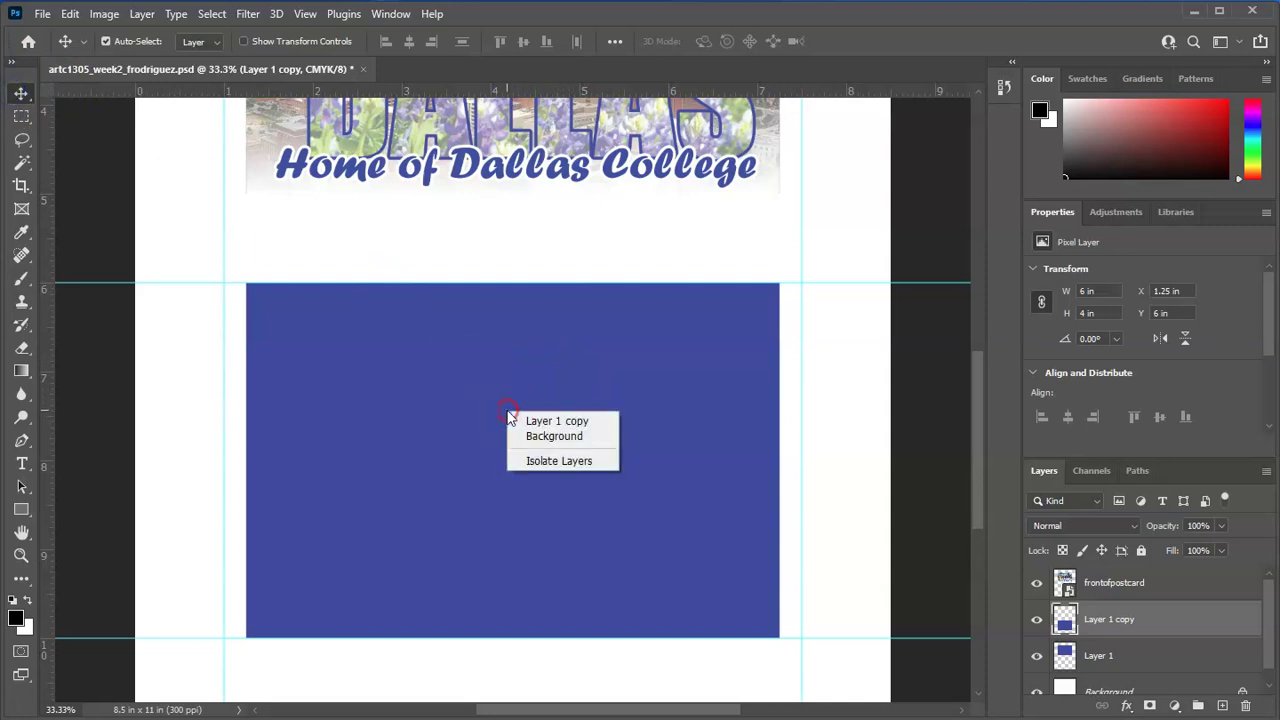
{"action": "left_click", "coordinate": [583, 422]}
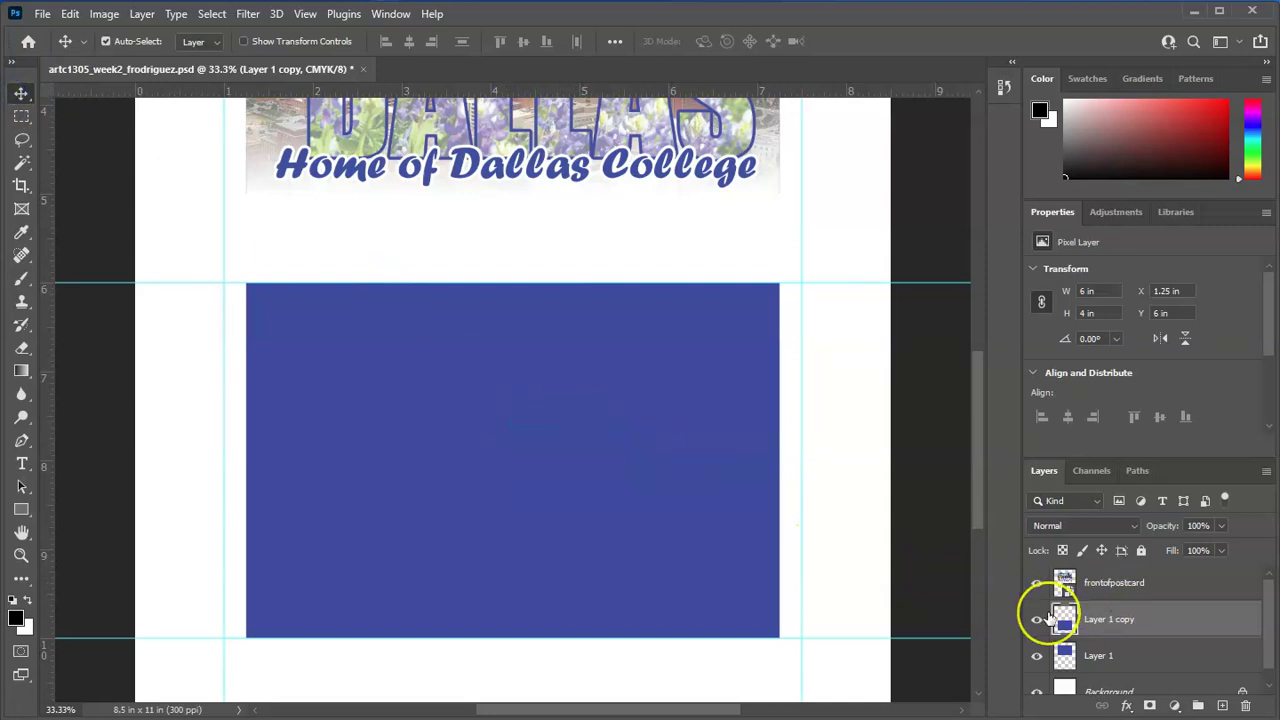
{"action": "left_click_drag", "start_coordinate": [1053, 618], "coordinate": [1065, 623]}
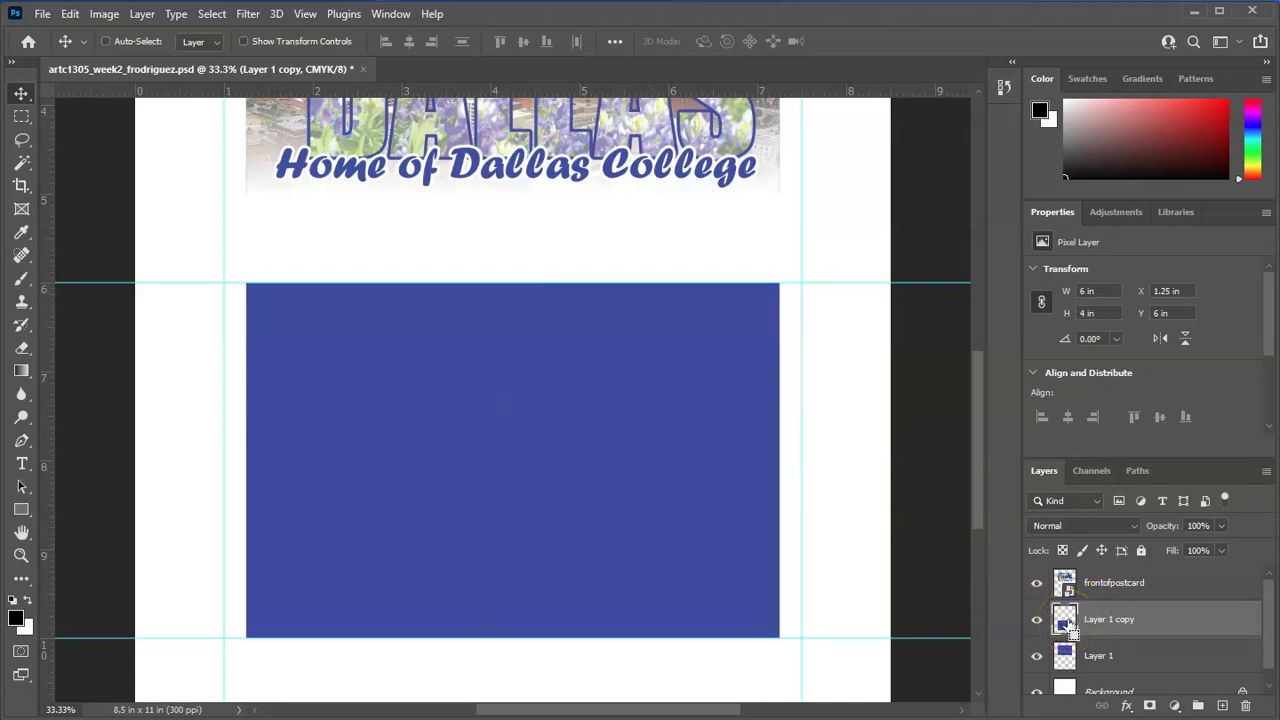
{"action": "left_click", "coordinate": [1066, 622], "text": "ctrl"}
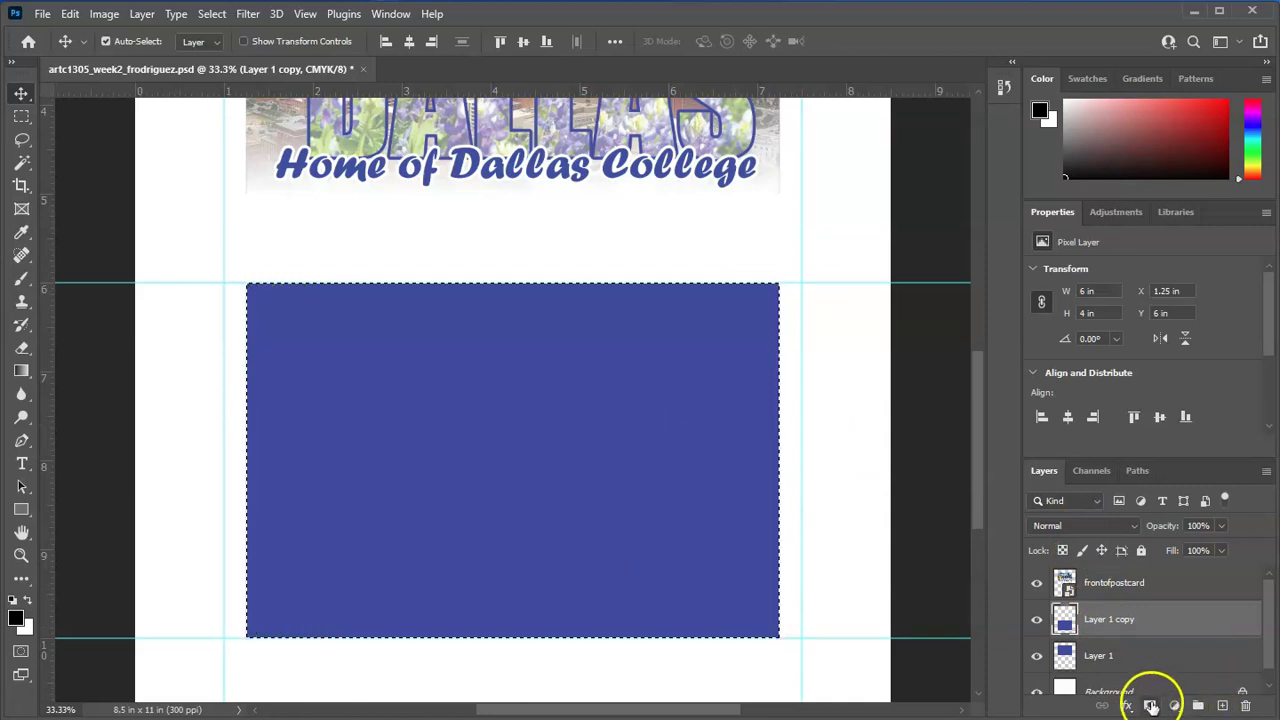
Add a new empty layer above Layer 1 copy, keeping the rectangle's outline selected.
{"action": "left_click", "coordinate": [1222, 706]}
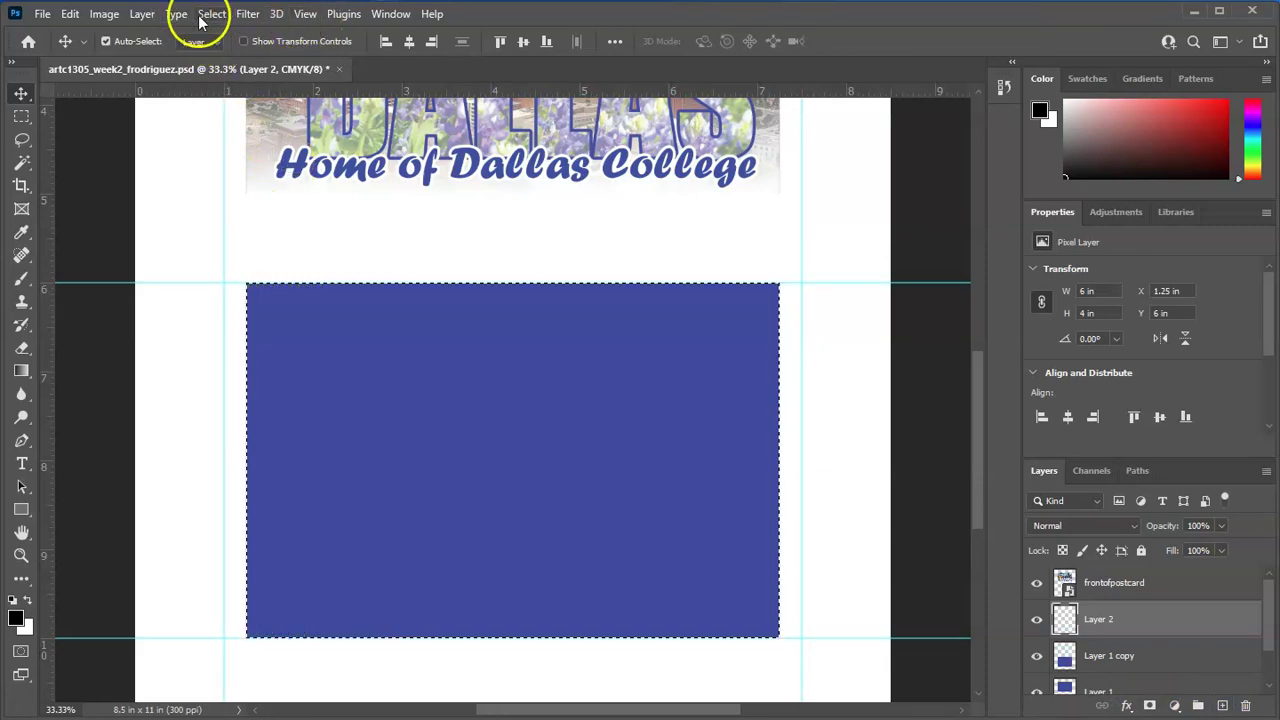
{"action": "left_click", "coordinate": [141, 14]}
{"action": "mouse_move", "coordinate": [200, 33]}
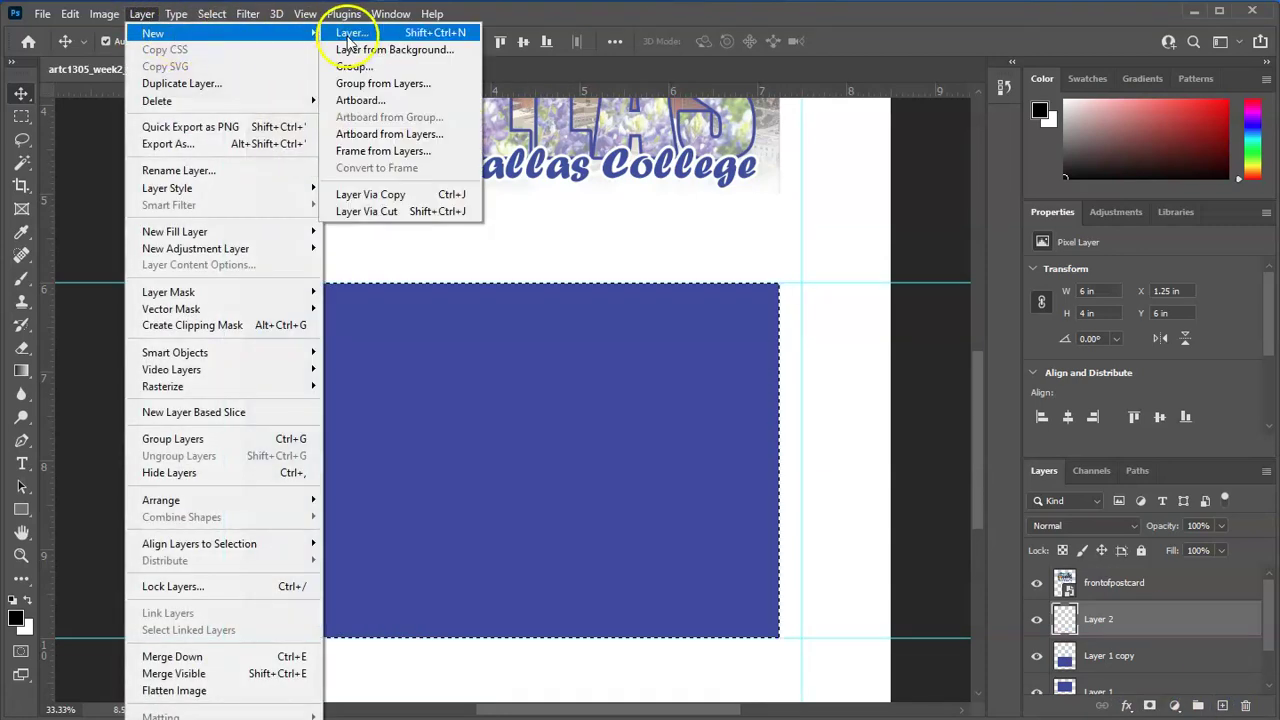
{"action": "left_click", "coordinate": [720, 11]}
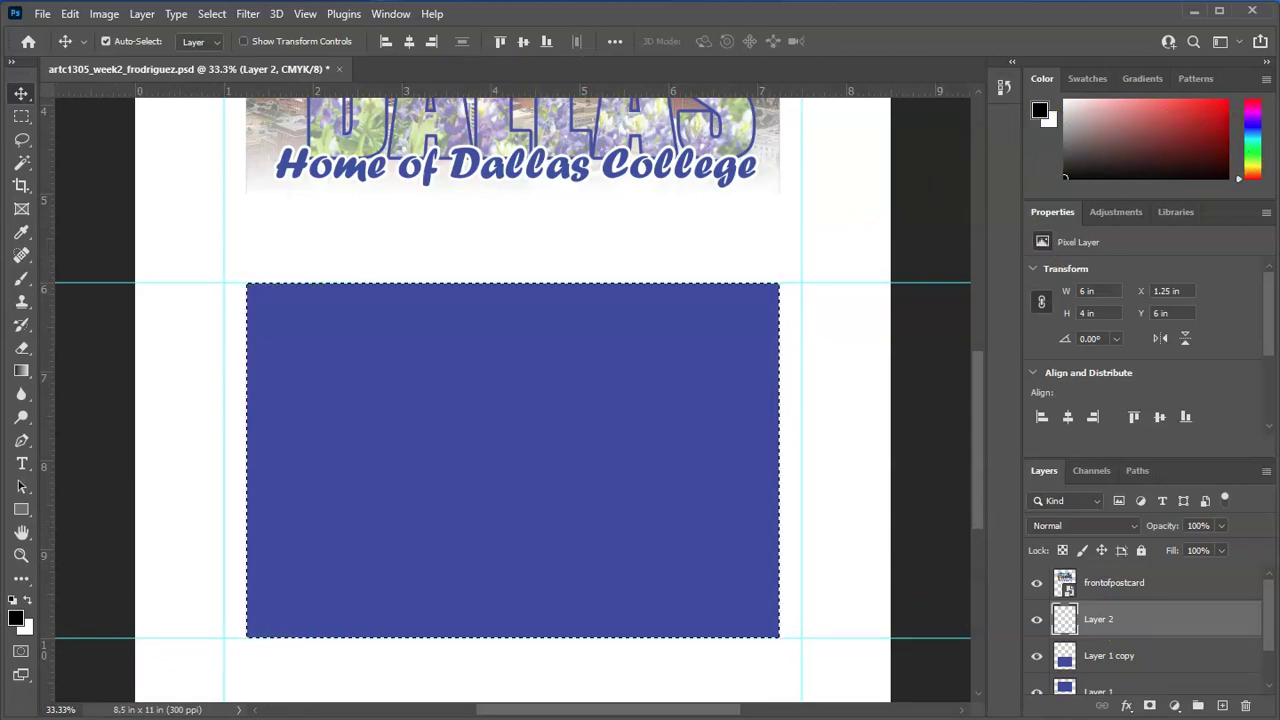
Set the foreground color to the light blue 64a9e9.
{"action": "left_click", "coordinate": [19, 621]}
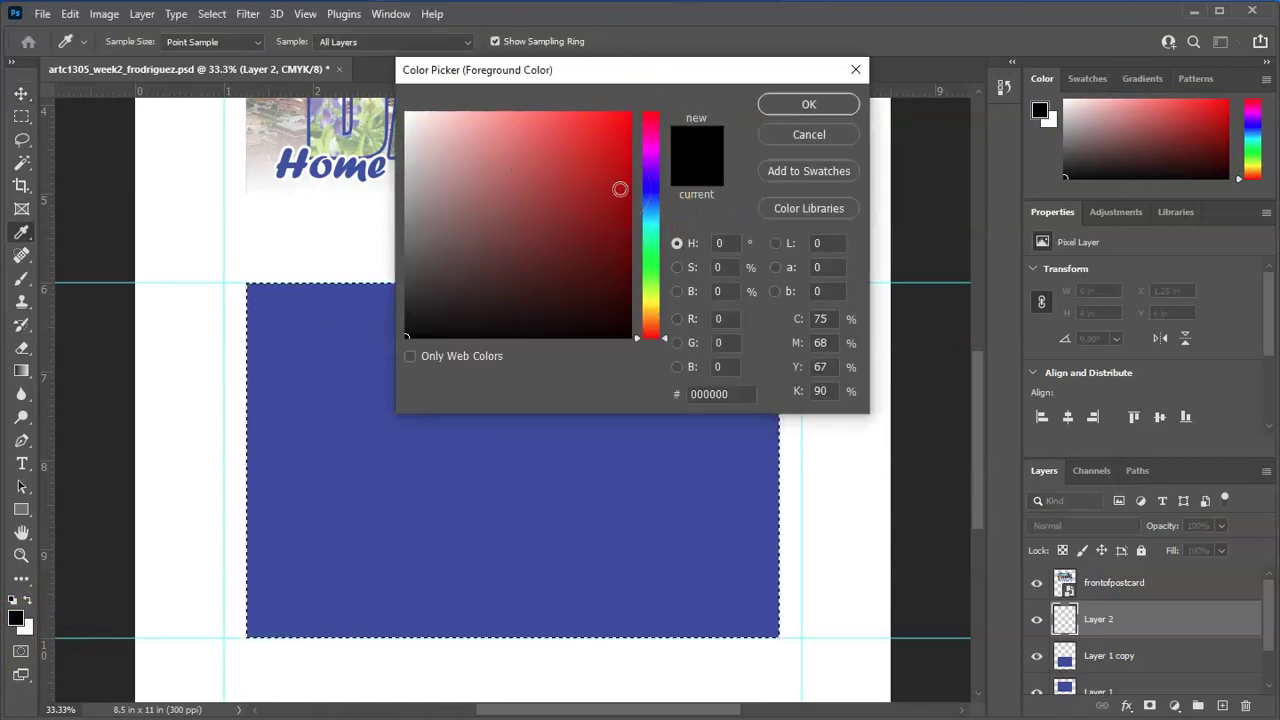
{"action": "left_click_drag", "start_coordinate": [646, 192], "coordinate": [646, 212]}
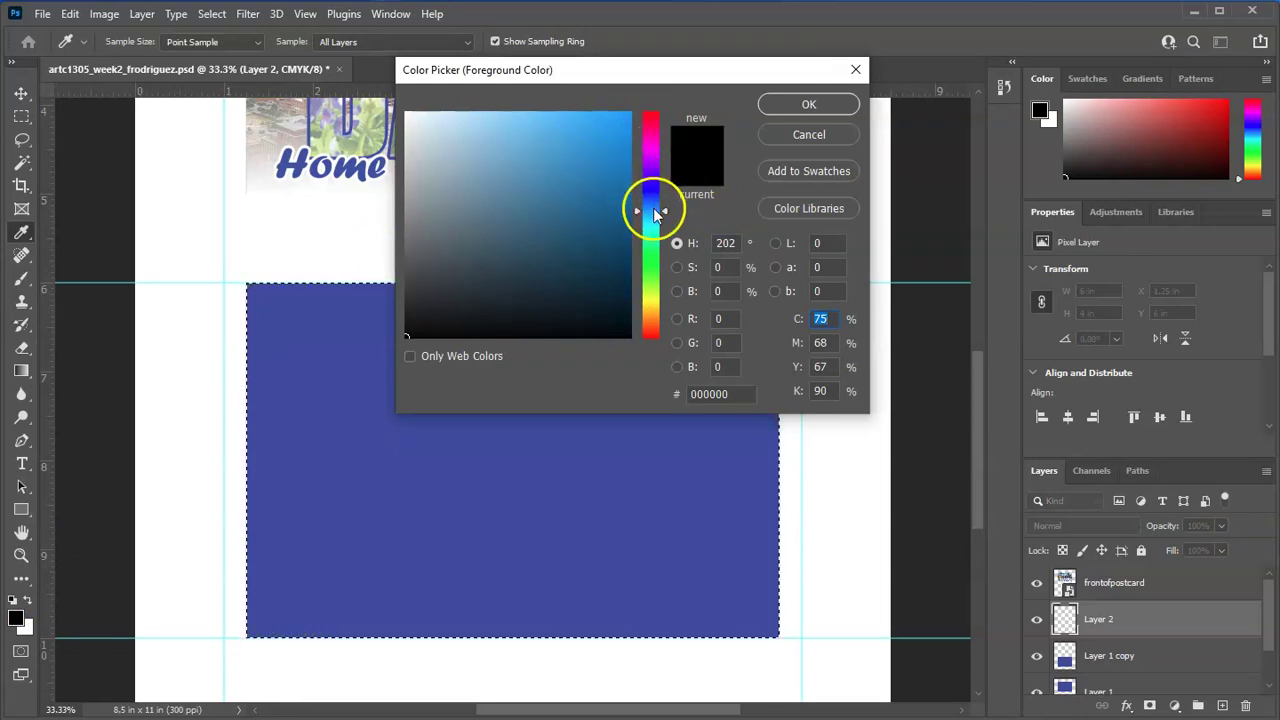
{"action": "left_click_drag", "start_coordinate": [666, 206], "coordinate": [664, 209]}
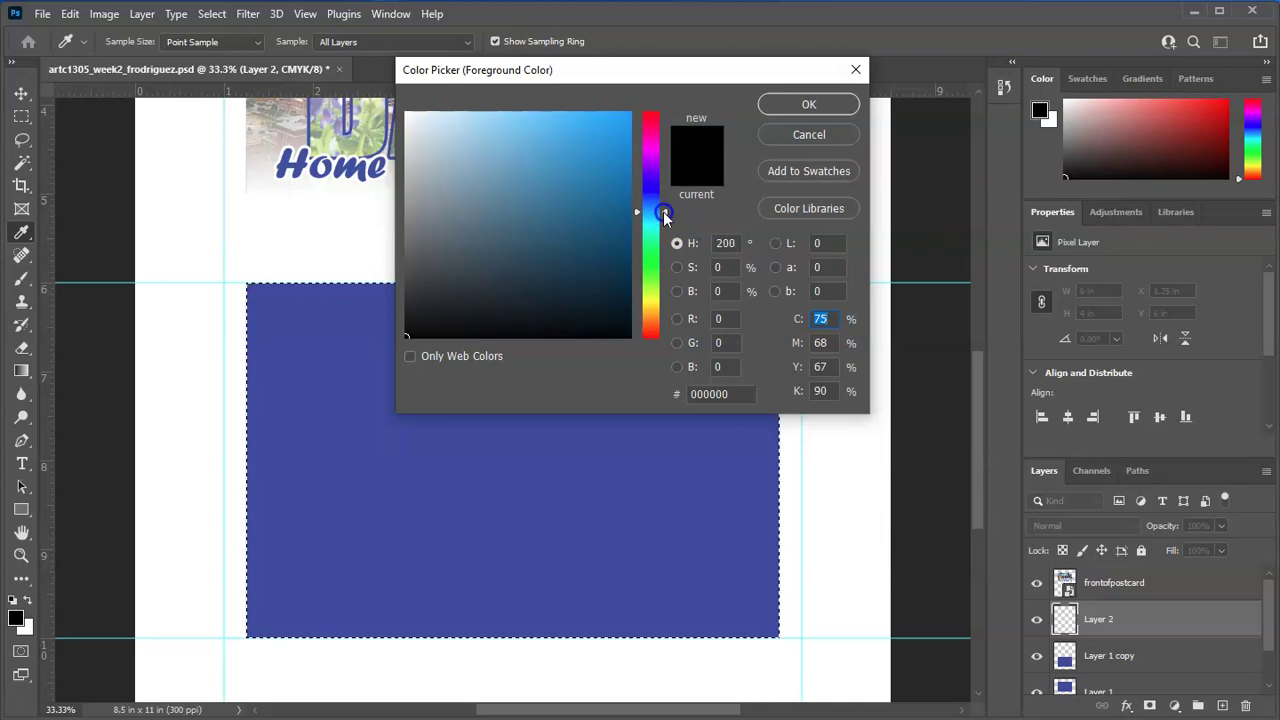
{"action": "left_click", "coordinate": [572, 131]}
{"action": "left_click", "coordinate": [555, 129]}
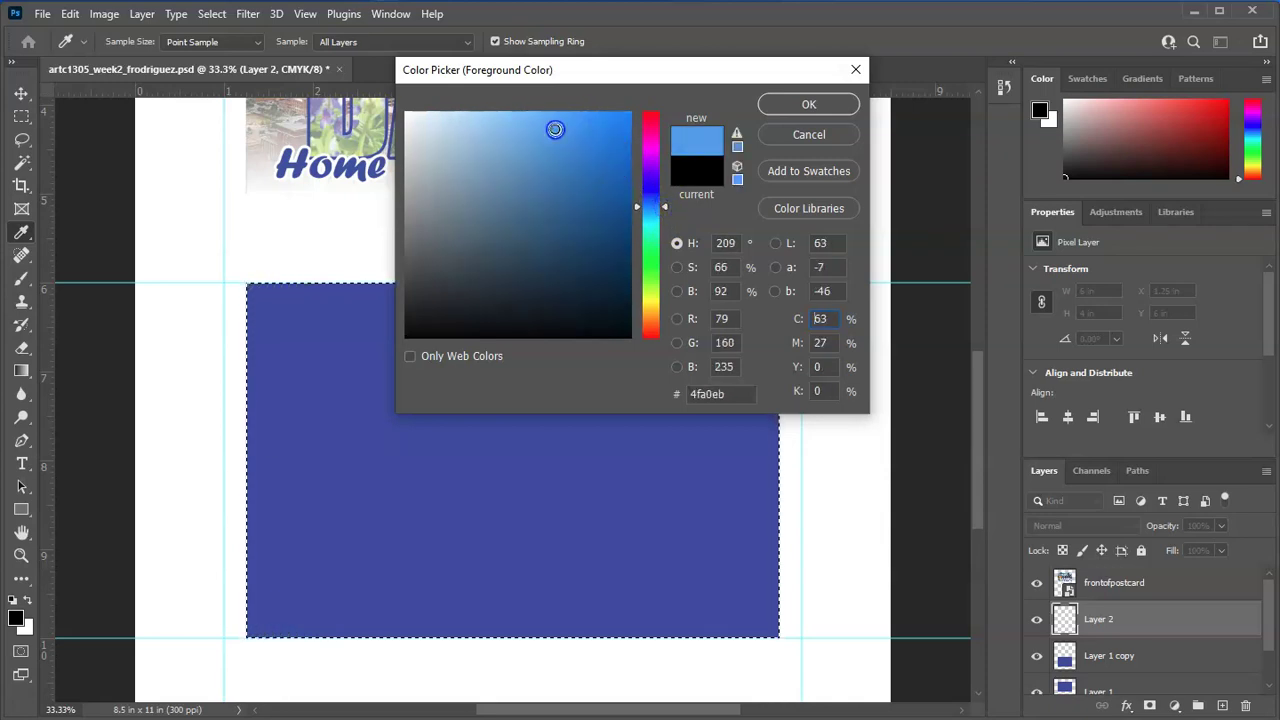
{"action": "left_click", "coordinate": [528, 127]}
{"action": "left_click", "coordinate": [523, 153]}
{"action": "left_click", "coordinate": [543, 138]}
{"action": "left_click", "coordinate": [534, 131]}
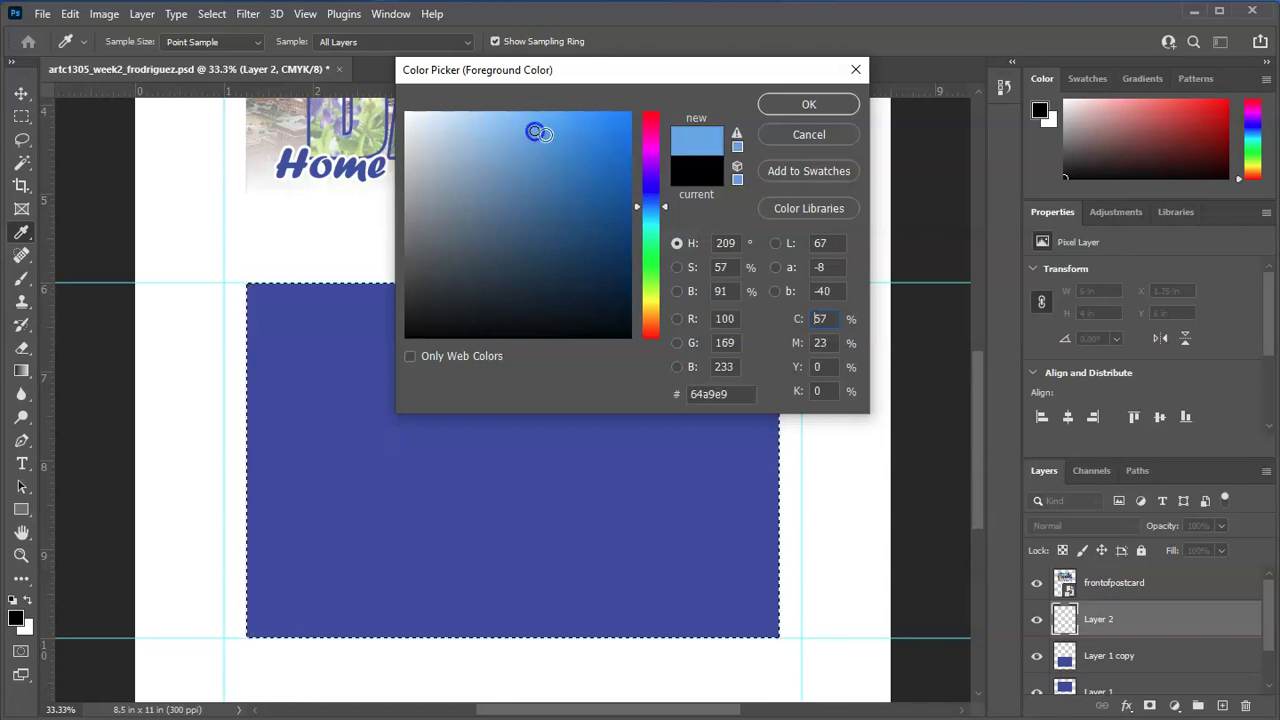
{"action": "left_click", "coordinate": [823, 109]}
{"action": "key", "text": "v"}
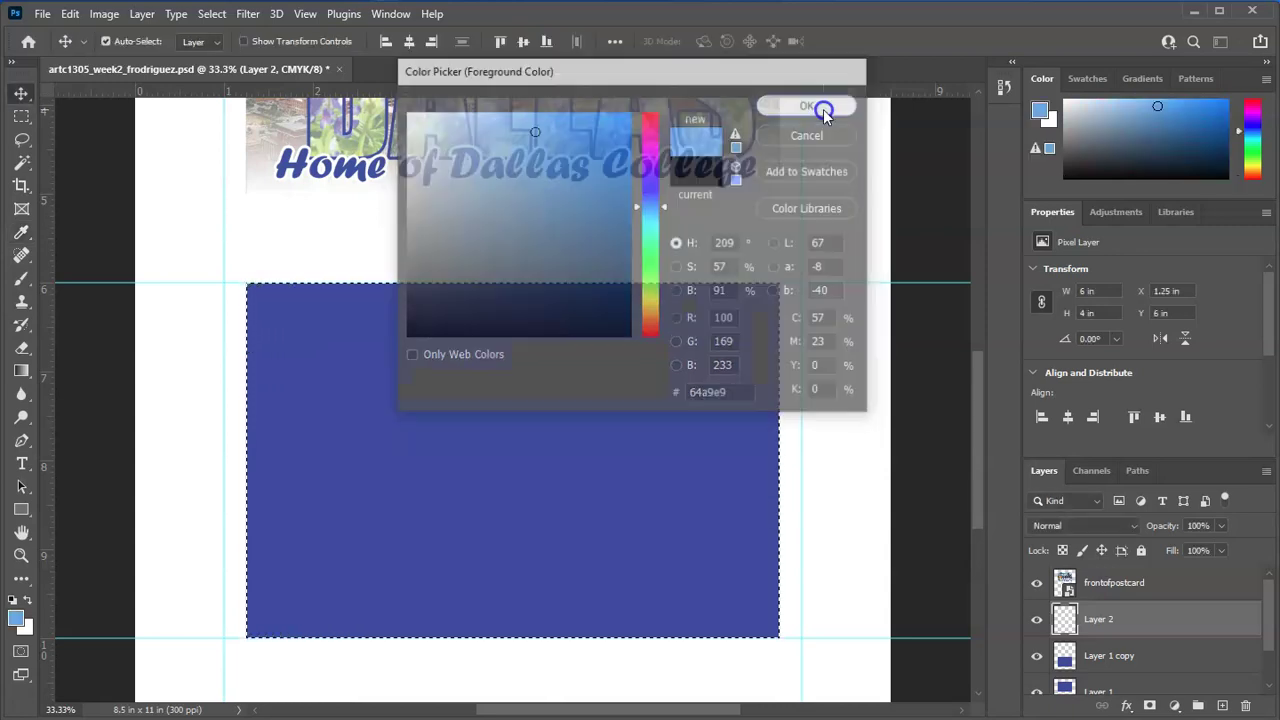
{"action": "left_click", "coordinate": [822, 112]}
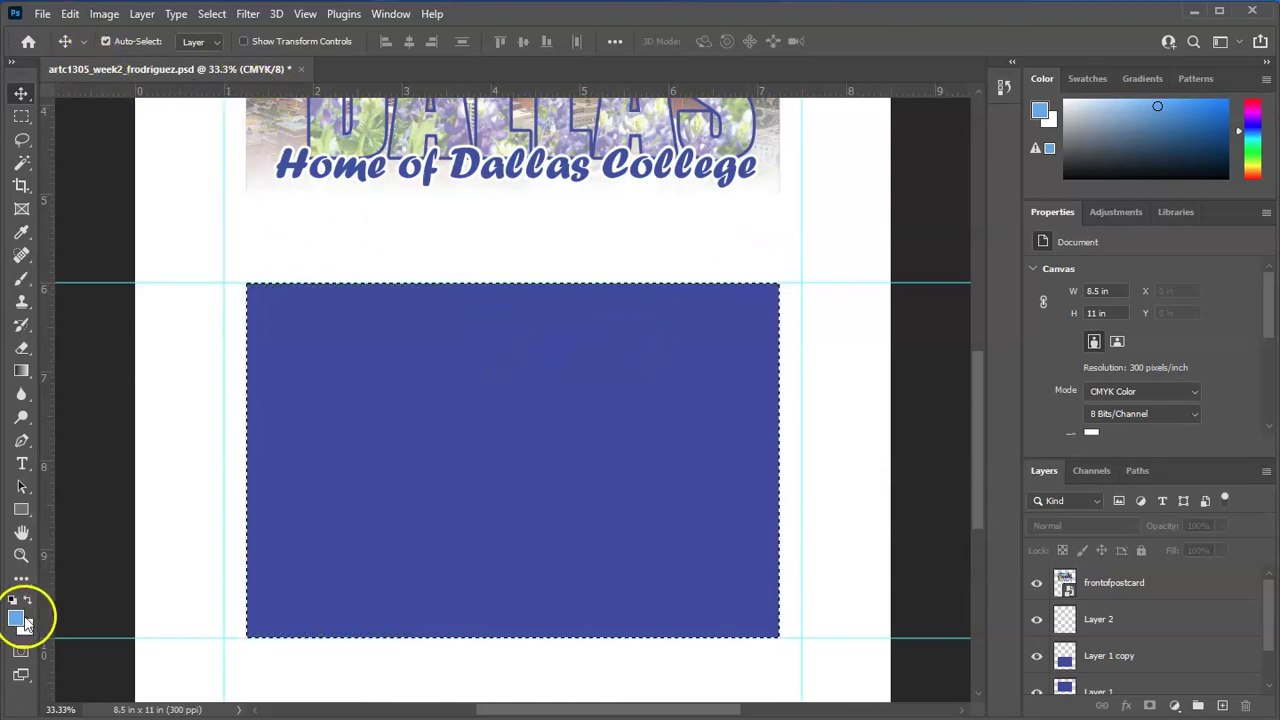
Fill the selected rectangle on Layer 2 with the foreground color at Normal mode and 100% opacity, and clear the selection.
{"action": "left_click", "coordinate": [70, 14]}
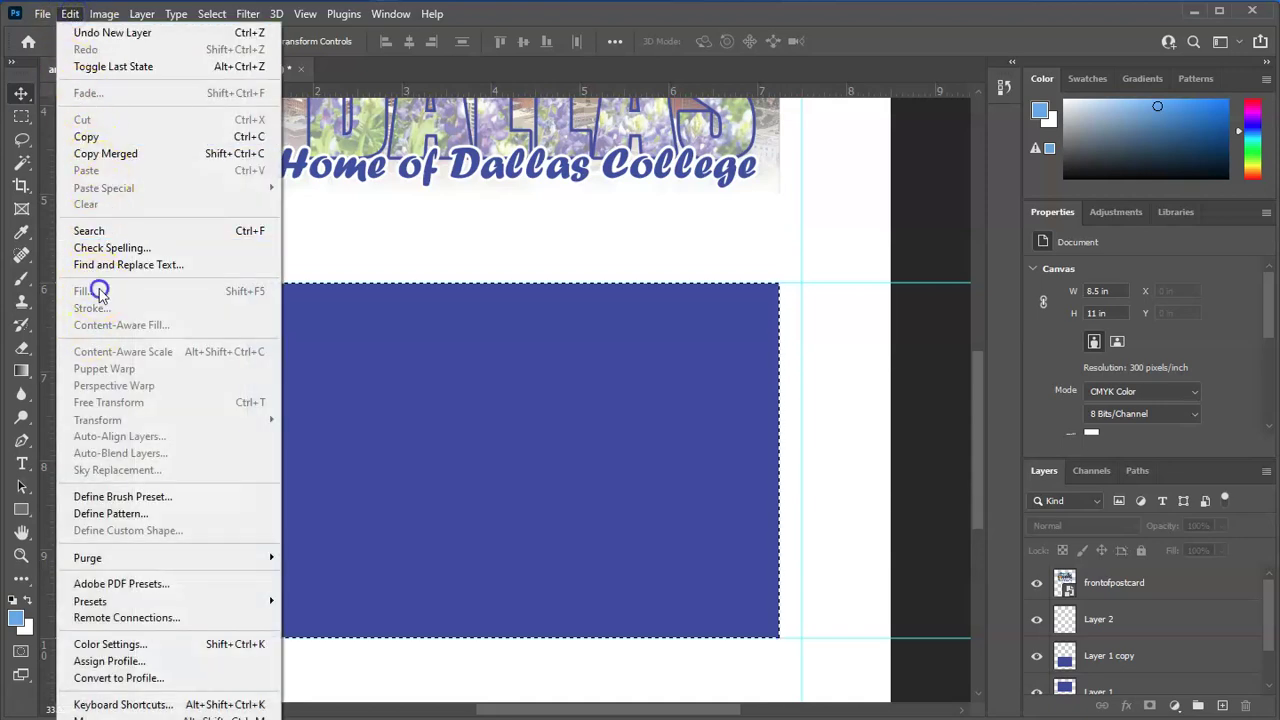
{"action": "left_click", "coordinate": [1137, 620]}
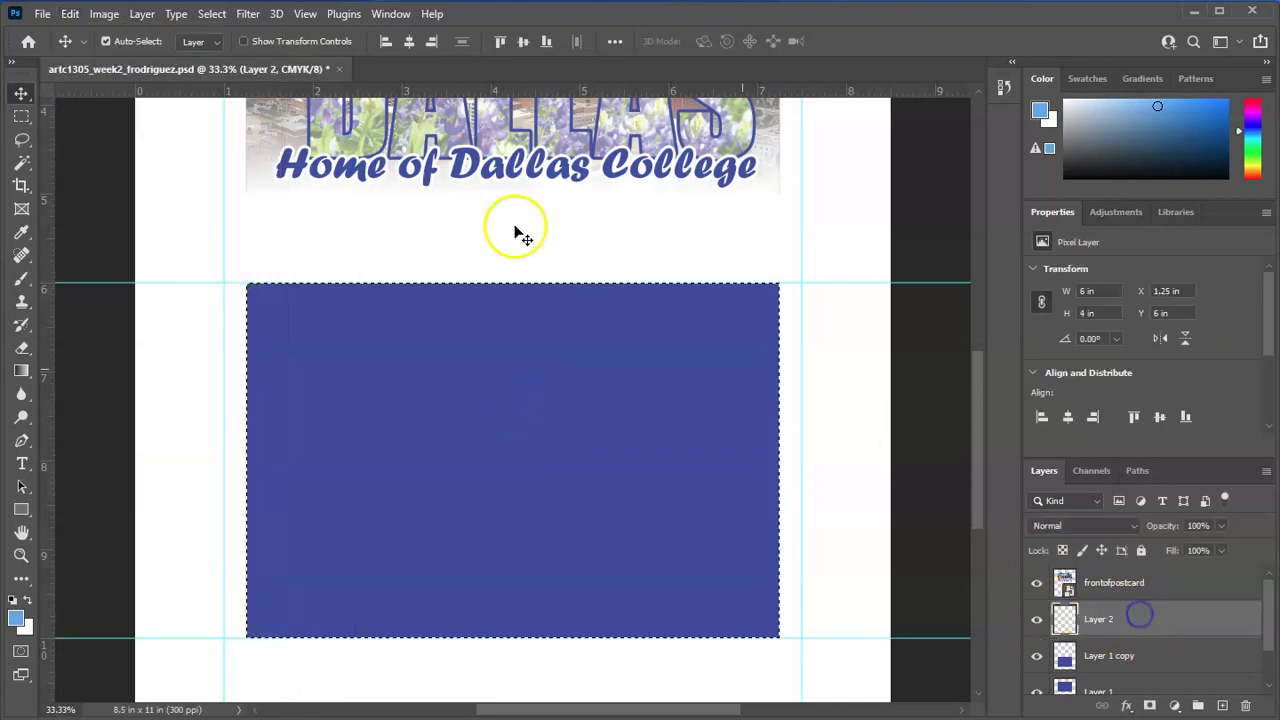
{"action": "left_click", "coordinate": [43, 13]}
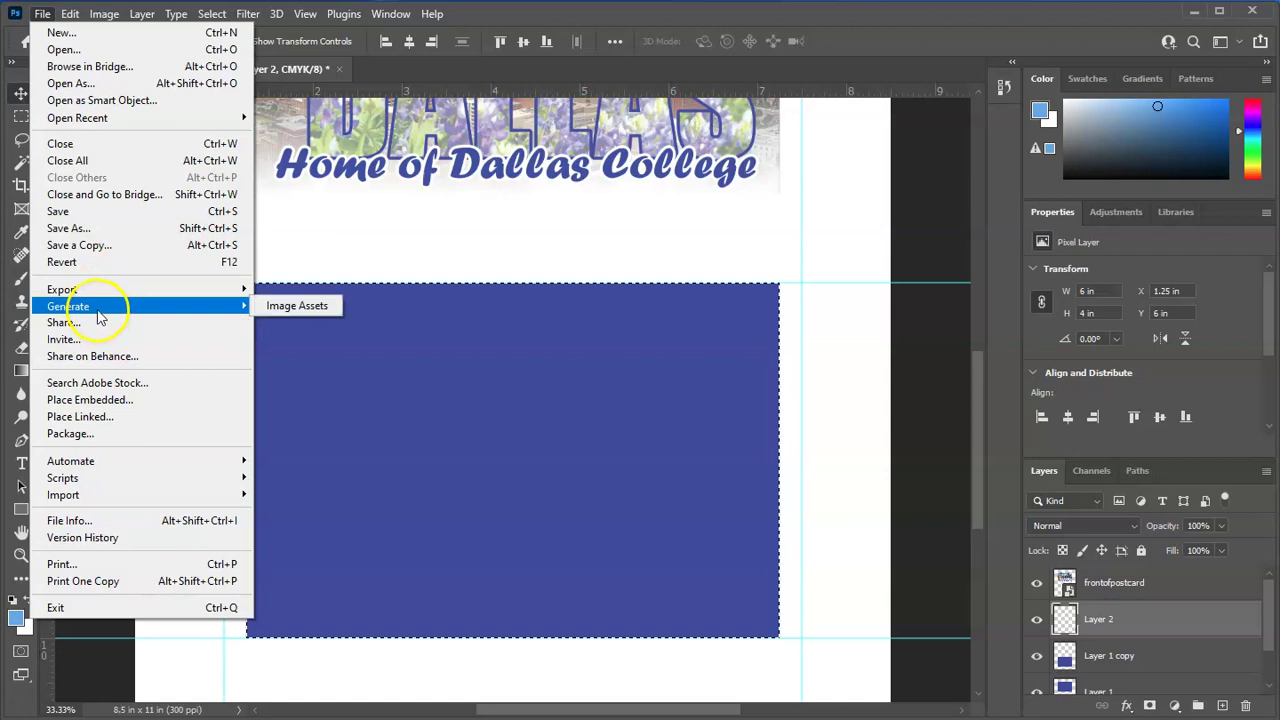
{"action": "mouse_move", "coordinate": [70, 13]}
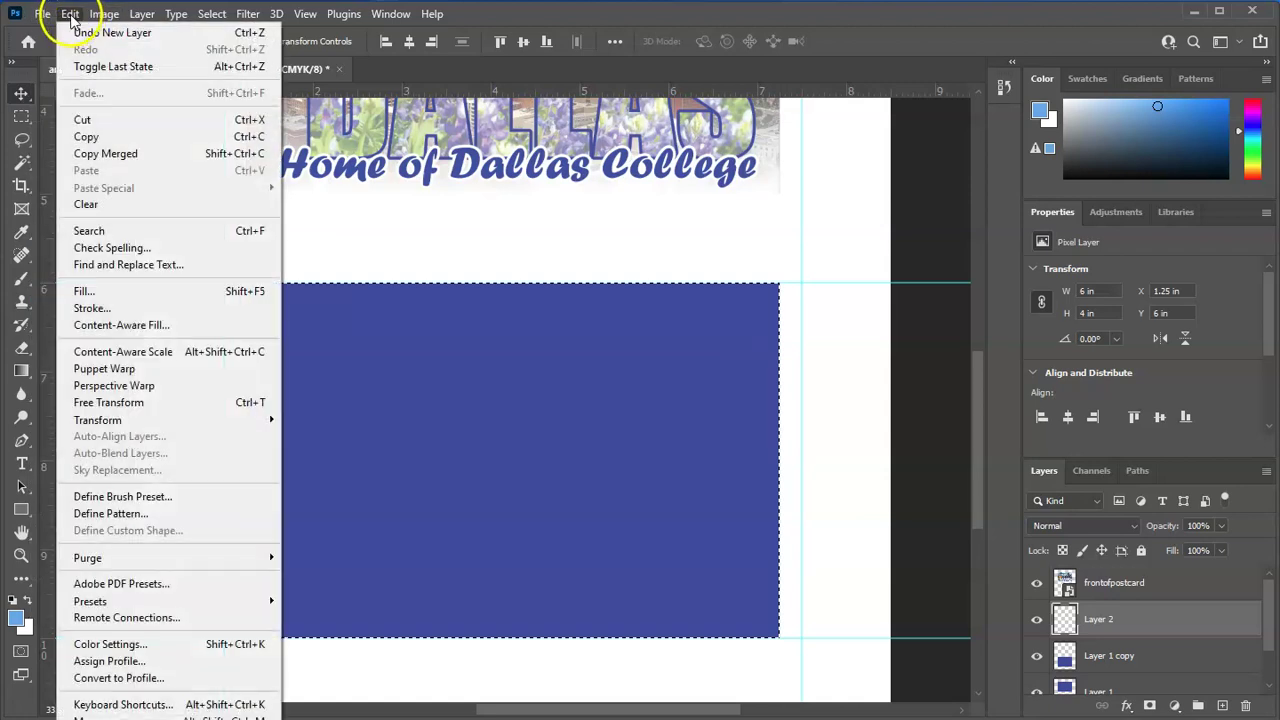
{"action": "left_click", "coordinate": [102, 296]}
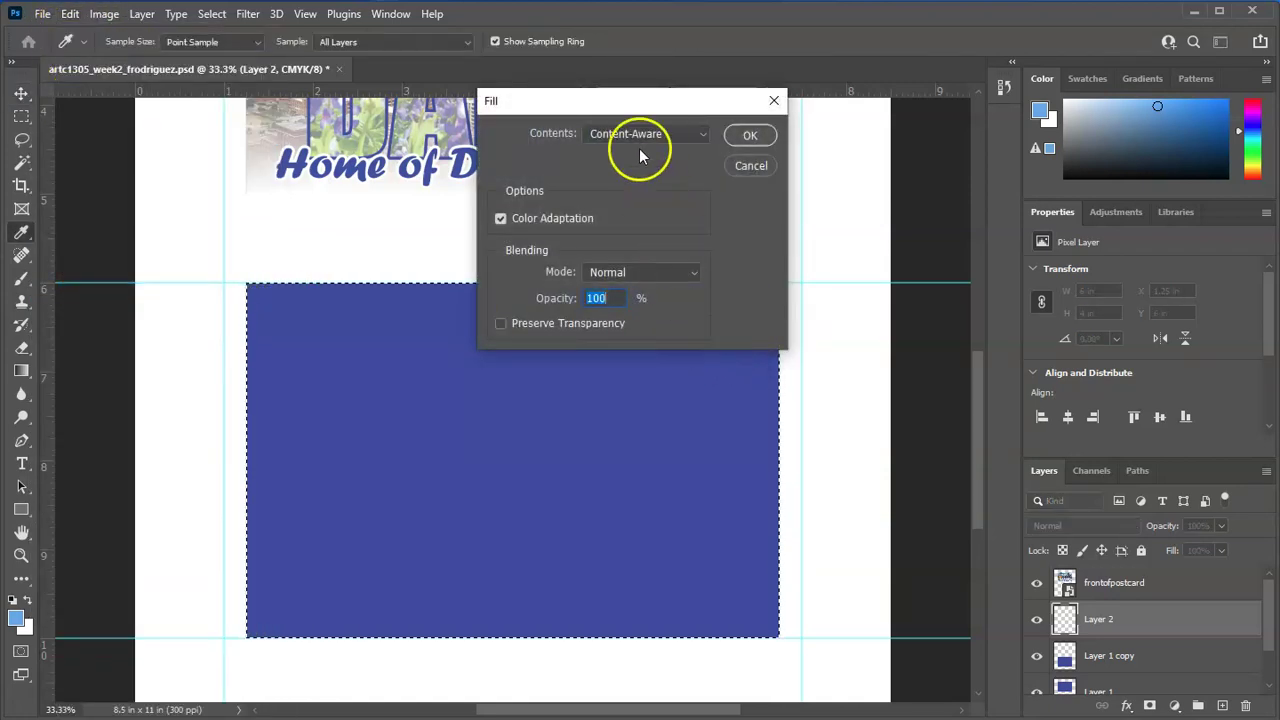
{"action": "left_click", "coordinate": [684, 135]}
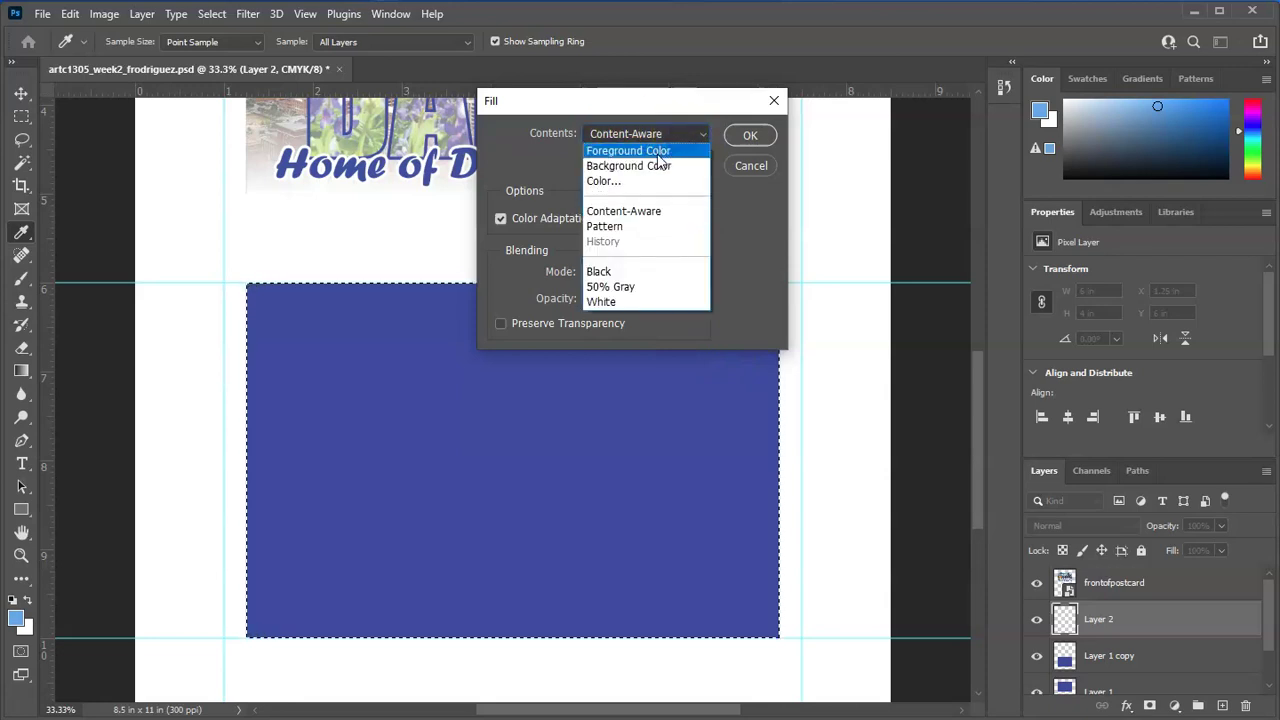
{"action": "left_click", "coordinate": [664, 151]}
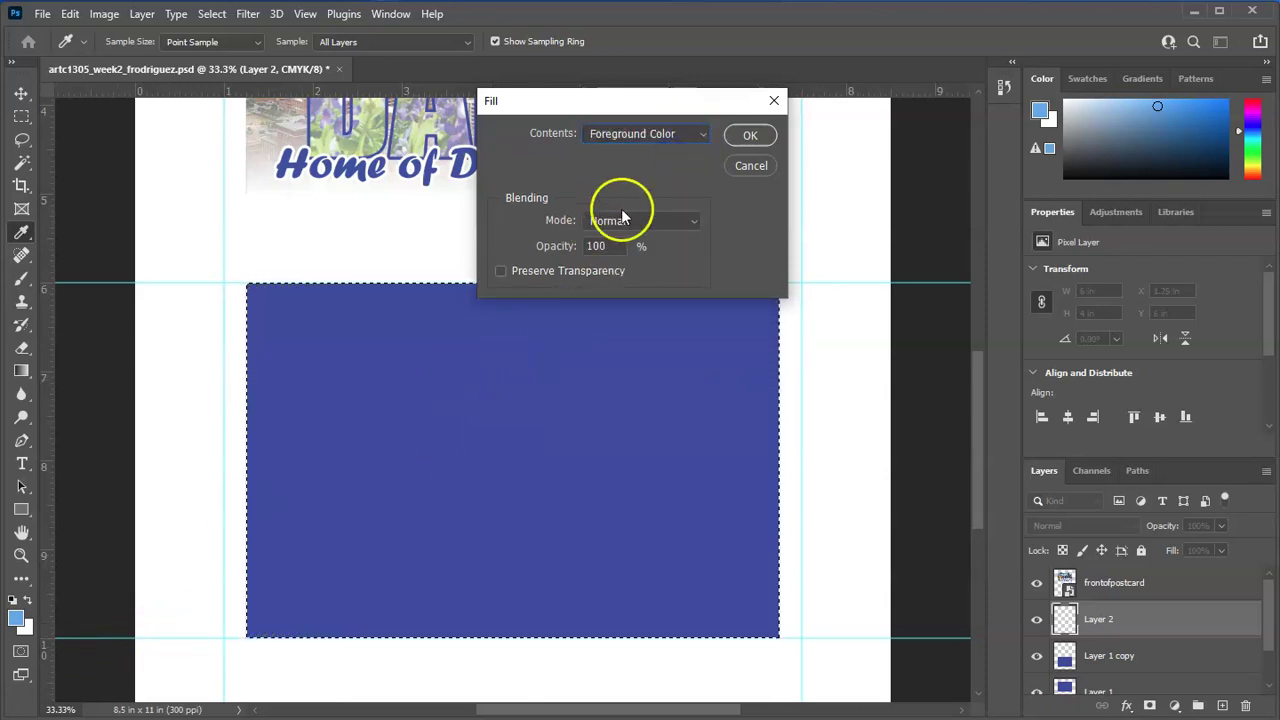
{"action": "left_click", "coordinate": [737, 145]}
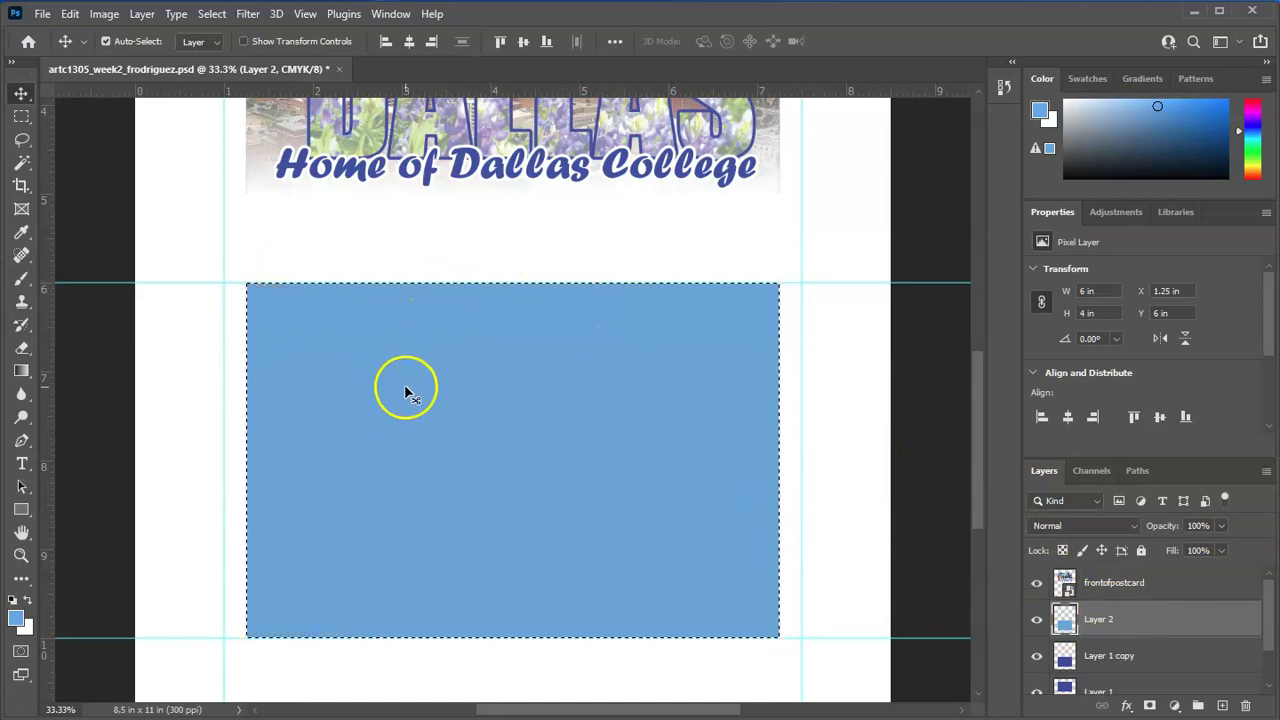
{"action": "key", "text": "ctrl+d"}
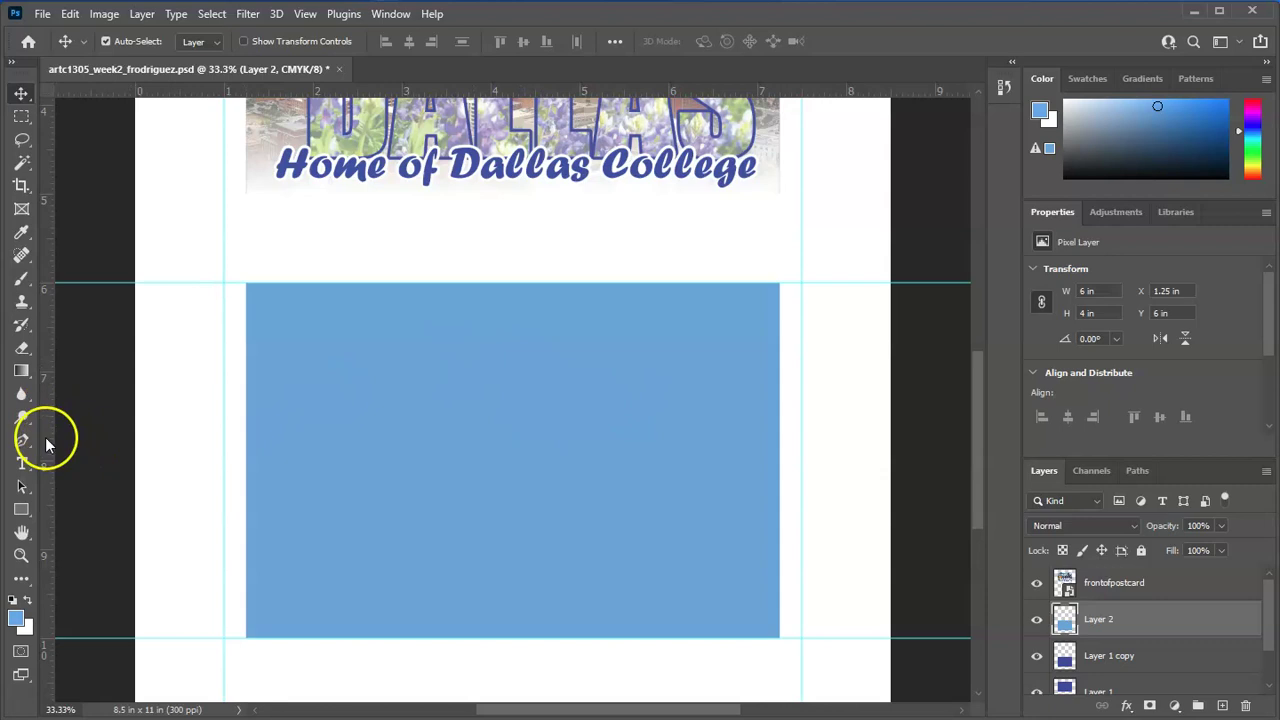
Place a vertical guide at 4.25 inches through the center of the light blue rectangle.
{"action": "left_click_drag", "start_coordinate": [47, 442], "coordinate": [511, 433]}
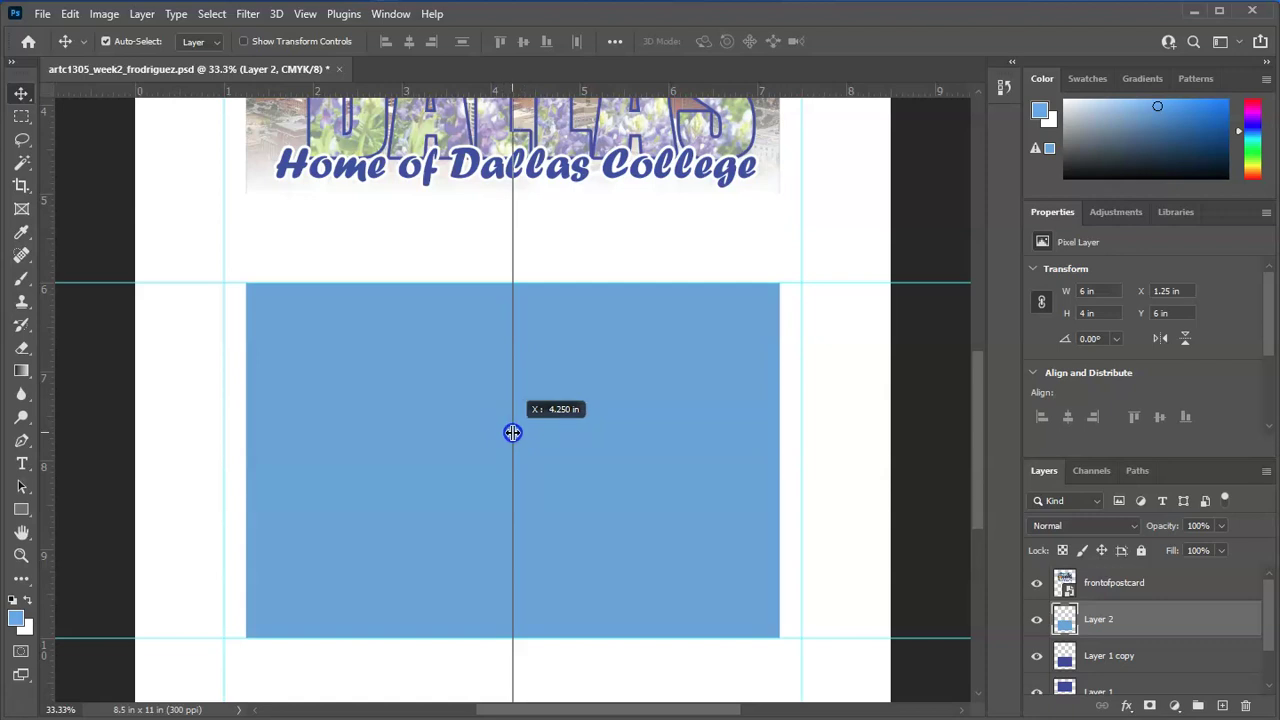
{"action": "left_click_drag", "start_coordinate": [512, 433], "coordinate": [512, 433]}
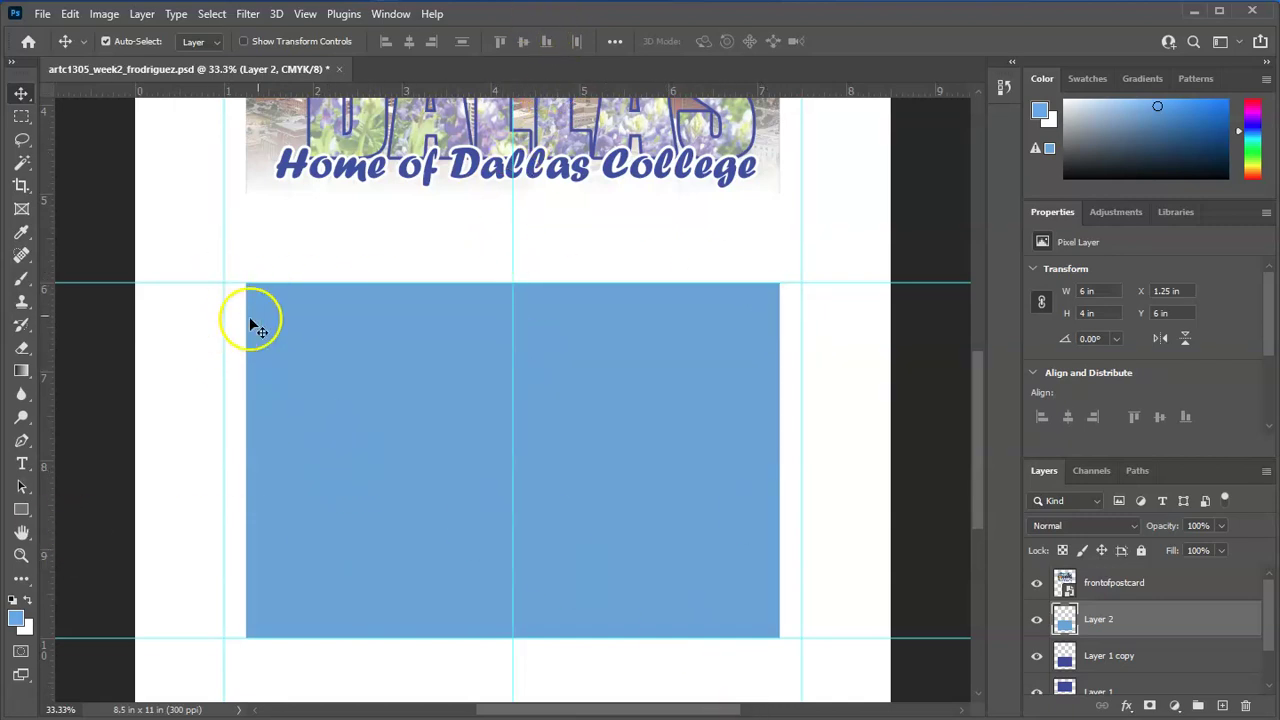
{"action": "left_click", "coordinate": [18, 117]}
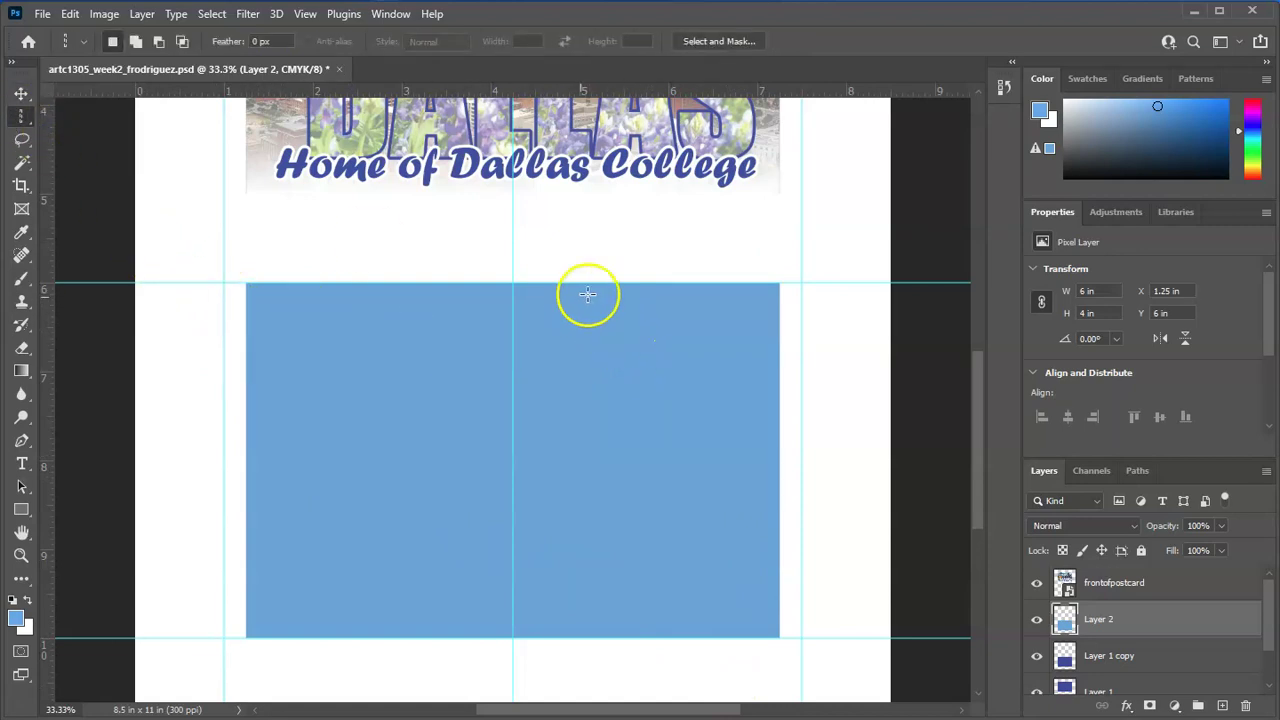
Place margin guides about 0.25 inch inside all four edges of the light blue rectangle, the uppermost at 6.25 inches.
{"action": "left_click", "coordinate": [790, 97]}
{"action": "left_click_drag", "start_coordinate": [776, 134], "coordinate": [740, 305]}
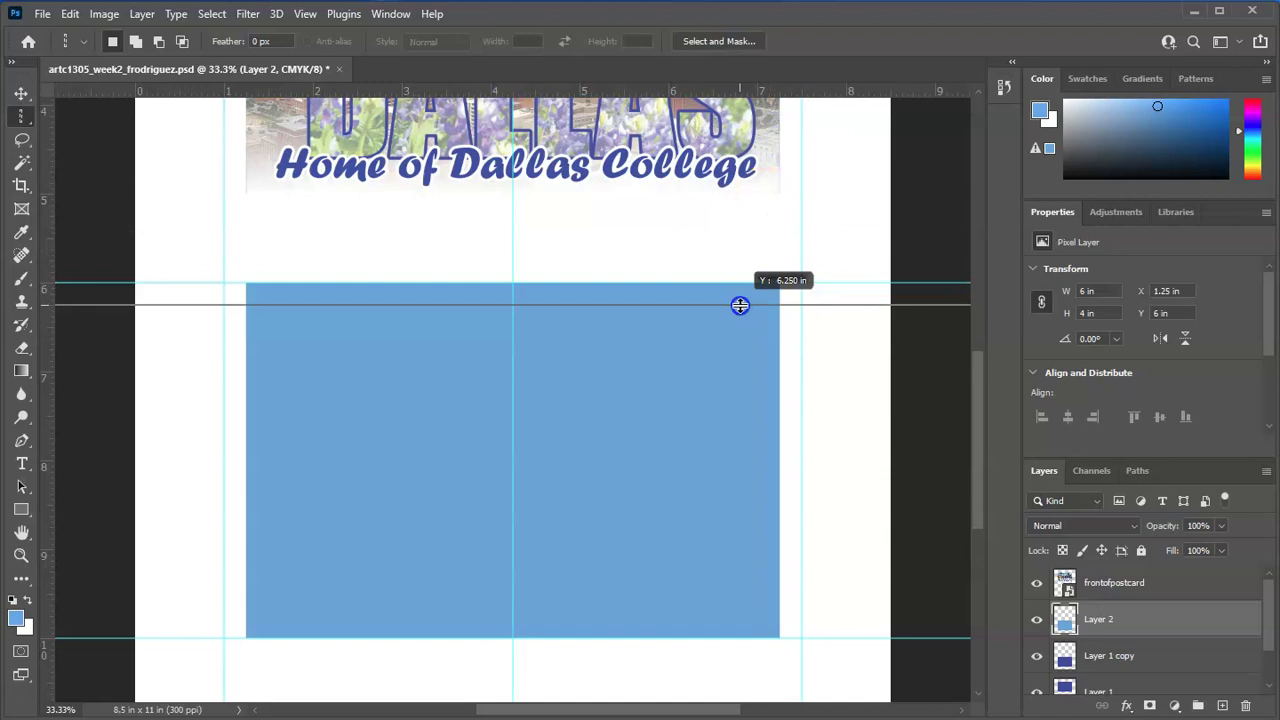
{"action": "left_click_drag", "start_coordinate": [740, 305], "coordinate": [740, 305]}
{"action": "left_click_drag", "start_coordinate": [783, 94], "coordinate": [662, 614]}
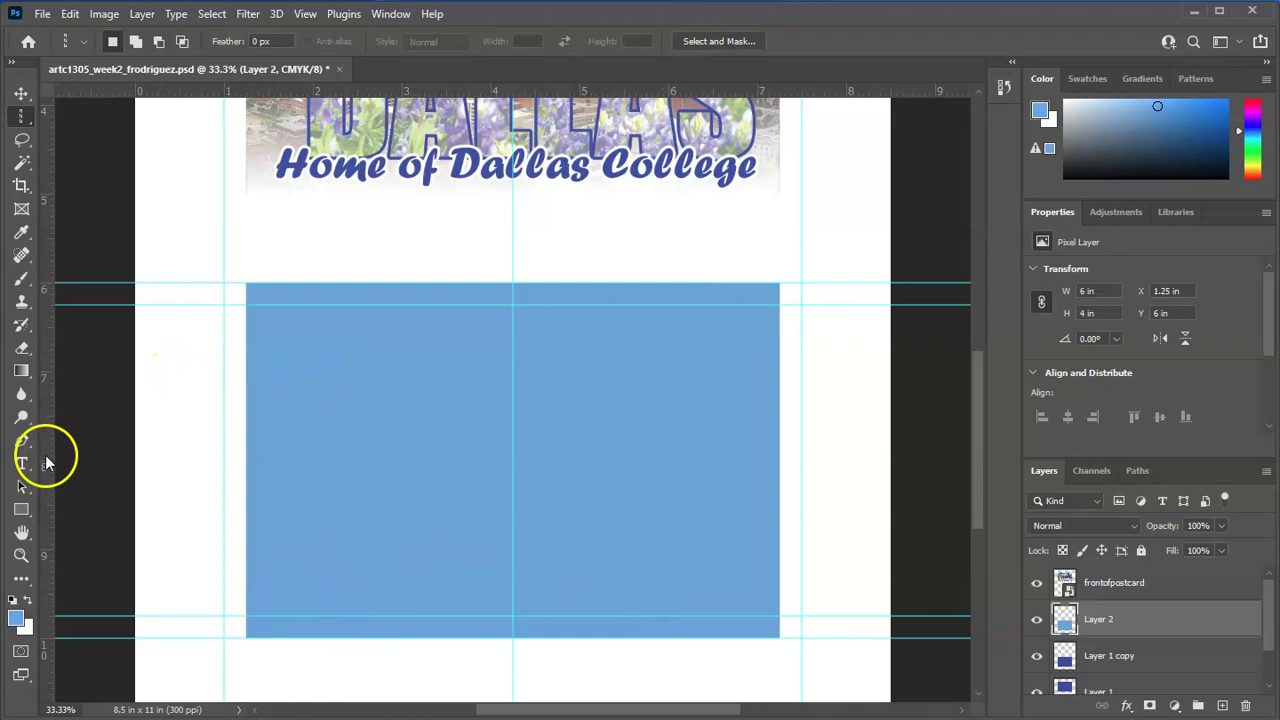
{"action": "left_click_drag", "start_coordinate": [46, 452], "coordinate": [269, 448]}
{"action": "left_click_drag", "start_coordinate": [51, 428], "coordinate": [755, 509]}
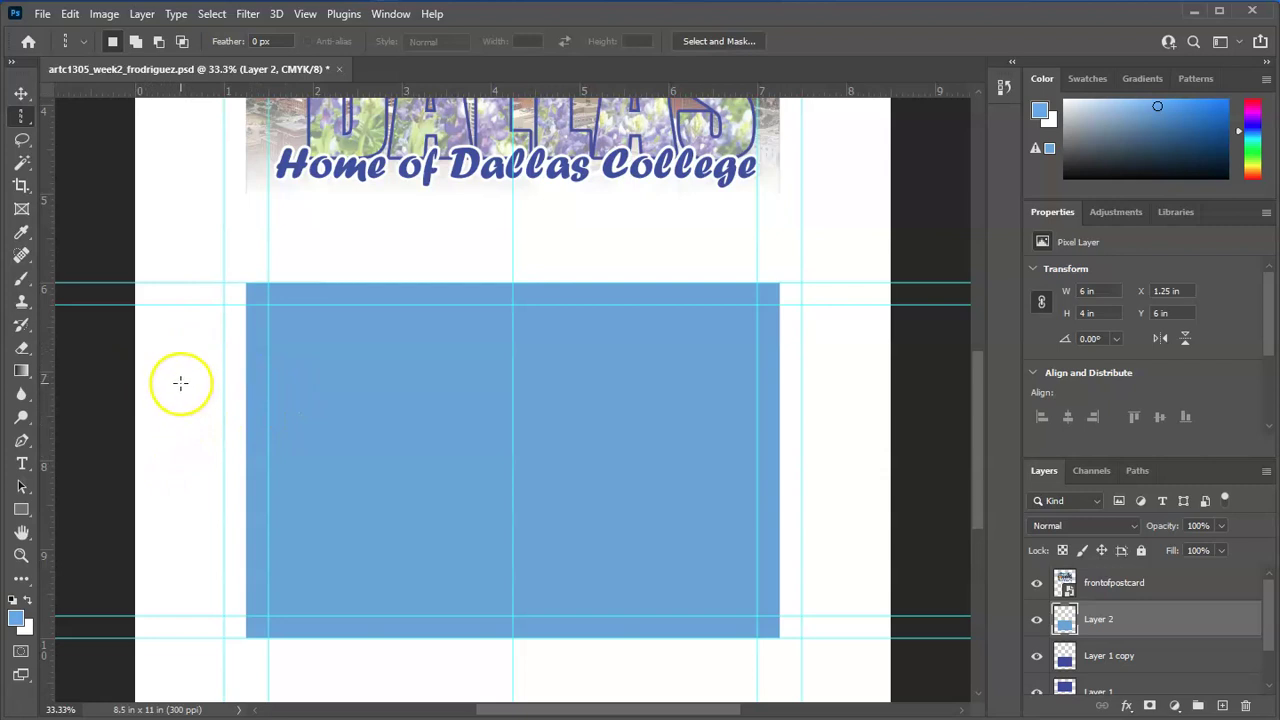
{"action": "left_click", "coordinate": [20, 443]}
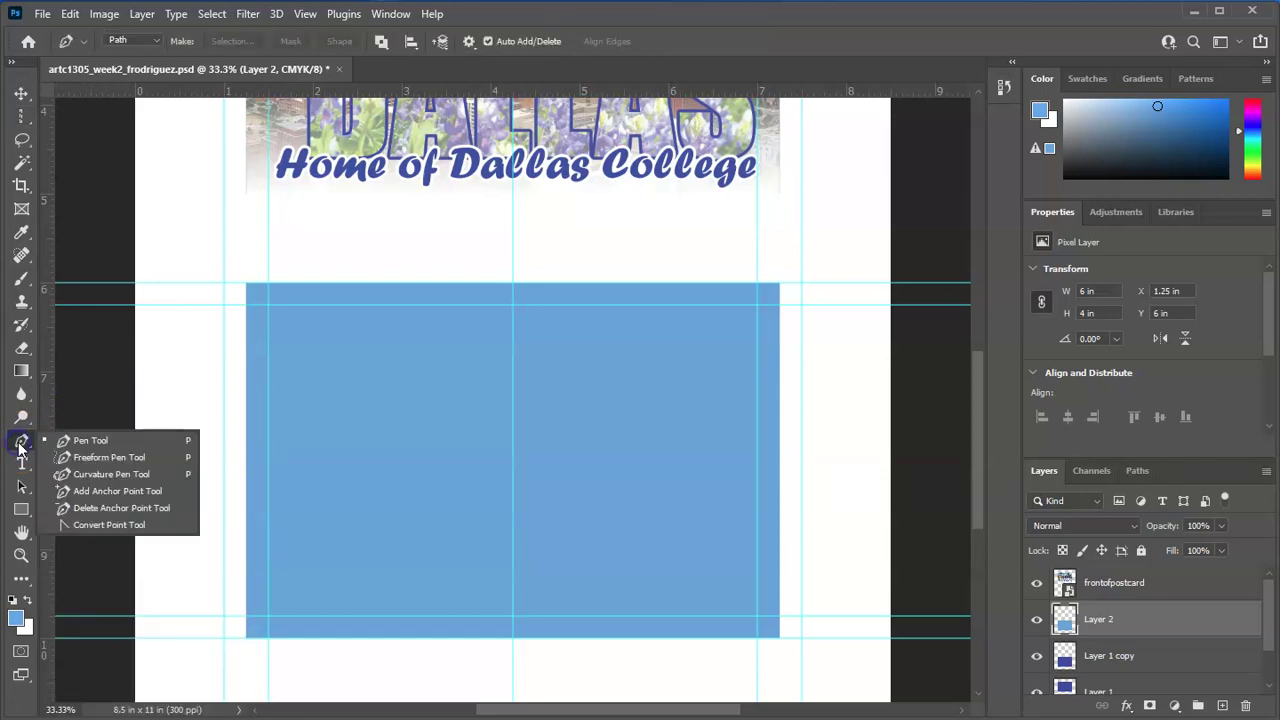
{"action": "left_click", "coordinate": [19, 448]}
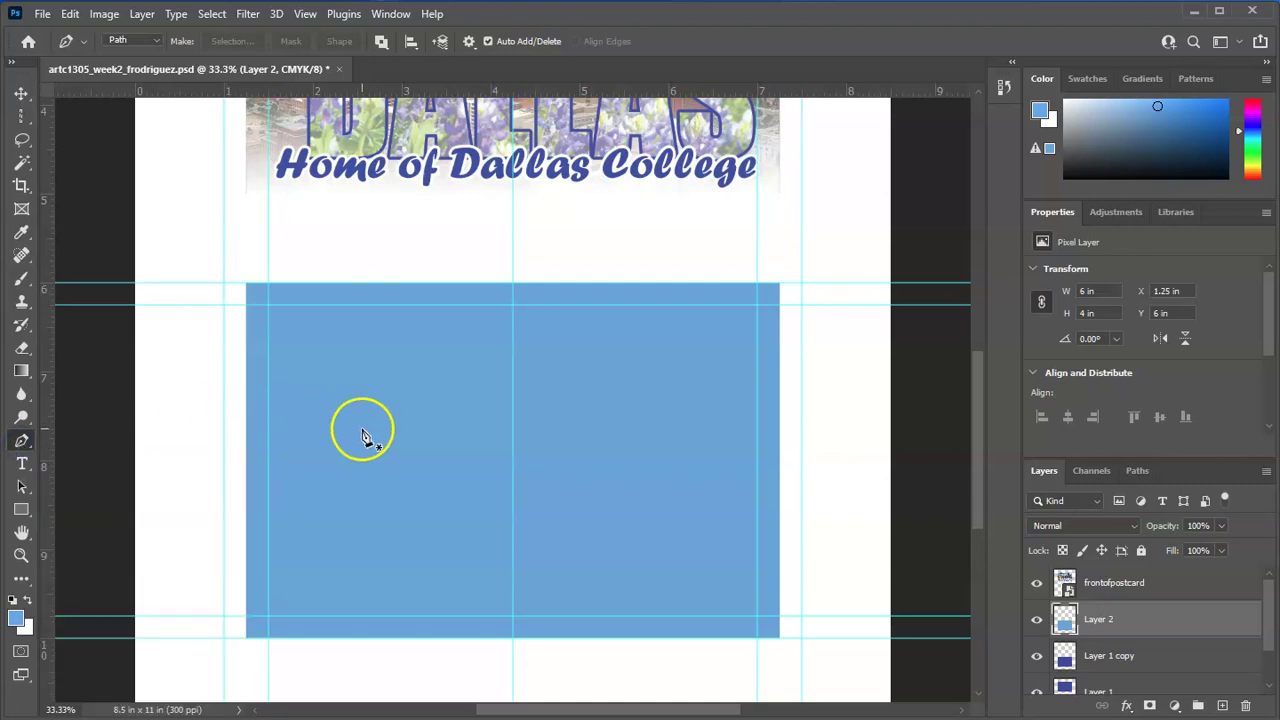
{"action": "left_click", "coordinate": [24, 98]}
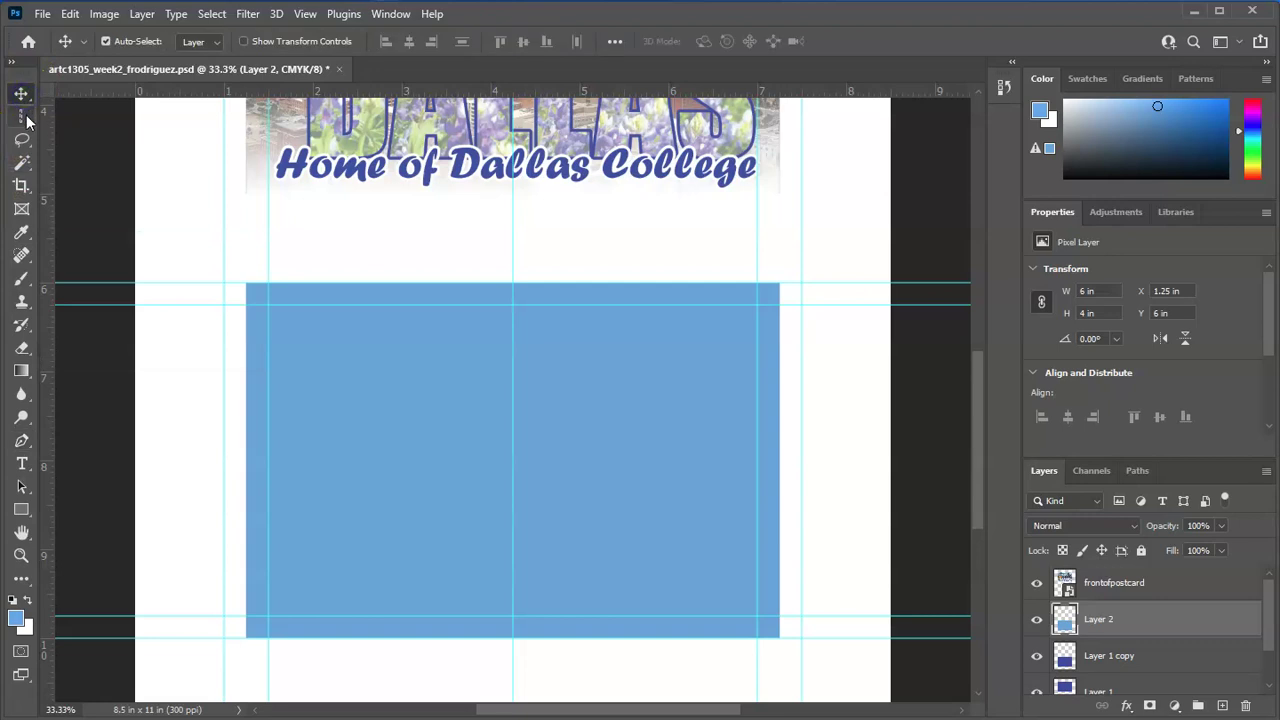
Make a 2.5 by 3.5 inch rectangular selection inside the margin guides in the left half of the light blue rectangle.
{"action": "left_click", "coordinate": [26, 114]}
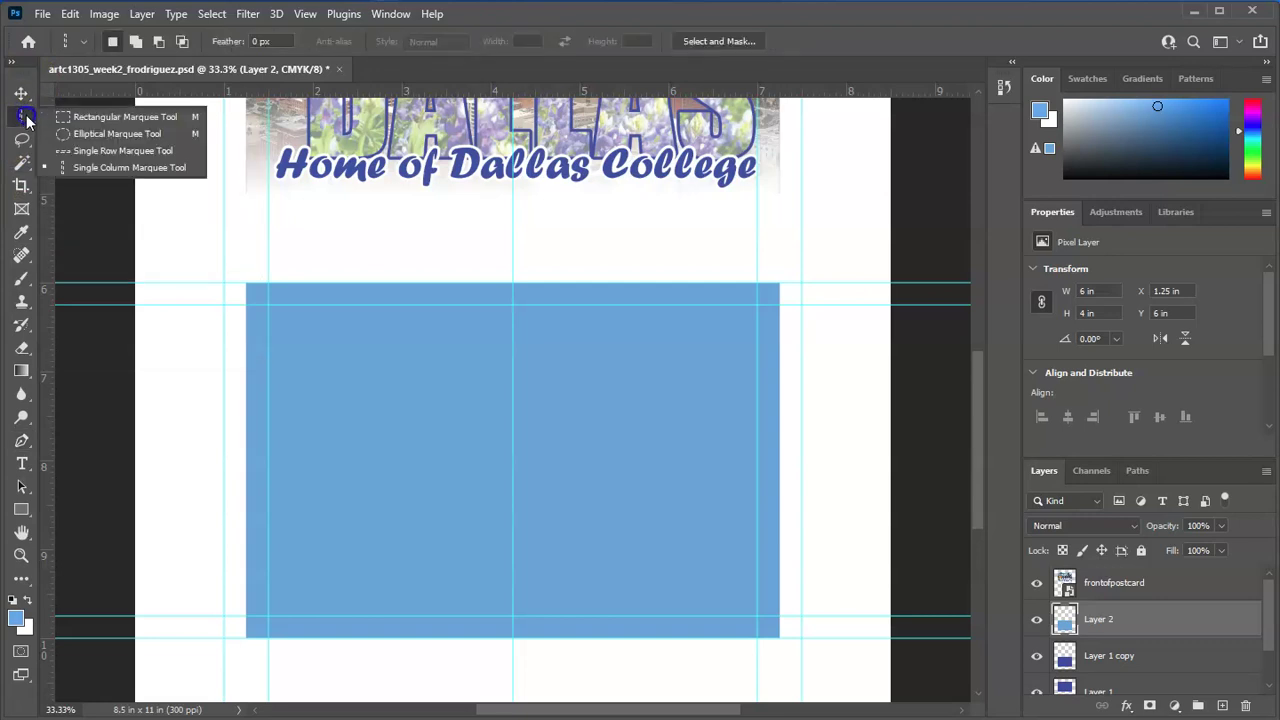
{"action": "left_click", "coordinate": [107, 117]}
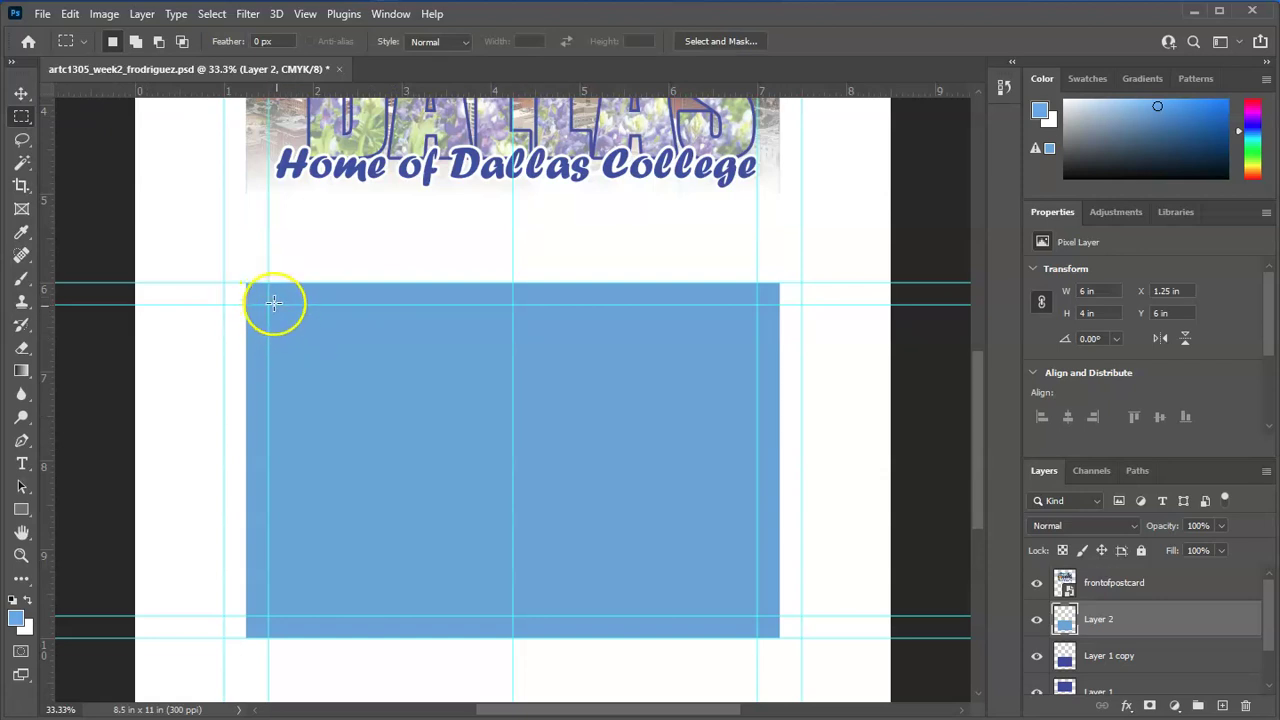
{"action": "left_click_drag", "start_coordinate": [268, 304], "coordinate": [490, 618]}
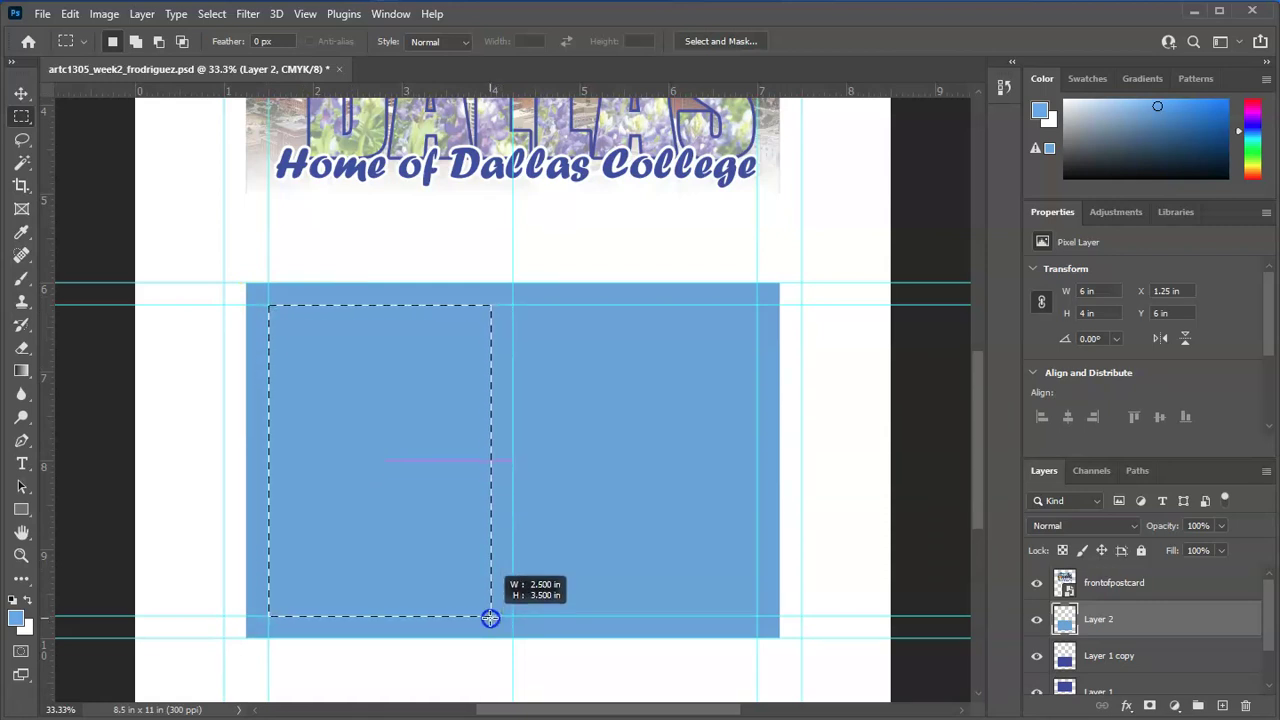
{"action": "left_click_drag", "start_coordinate": [490, 618], "coordinate": [490, 618]}
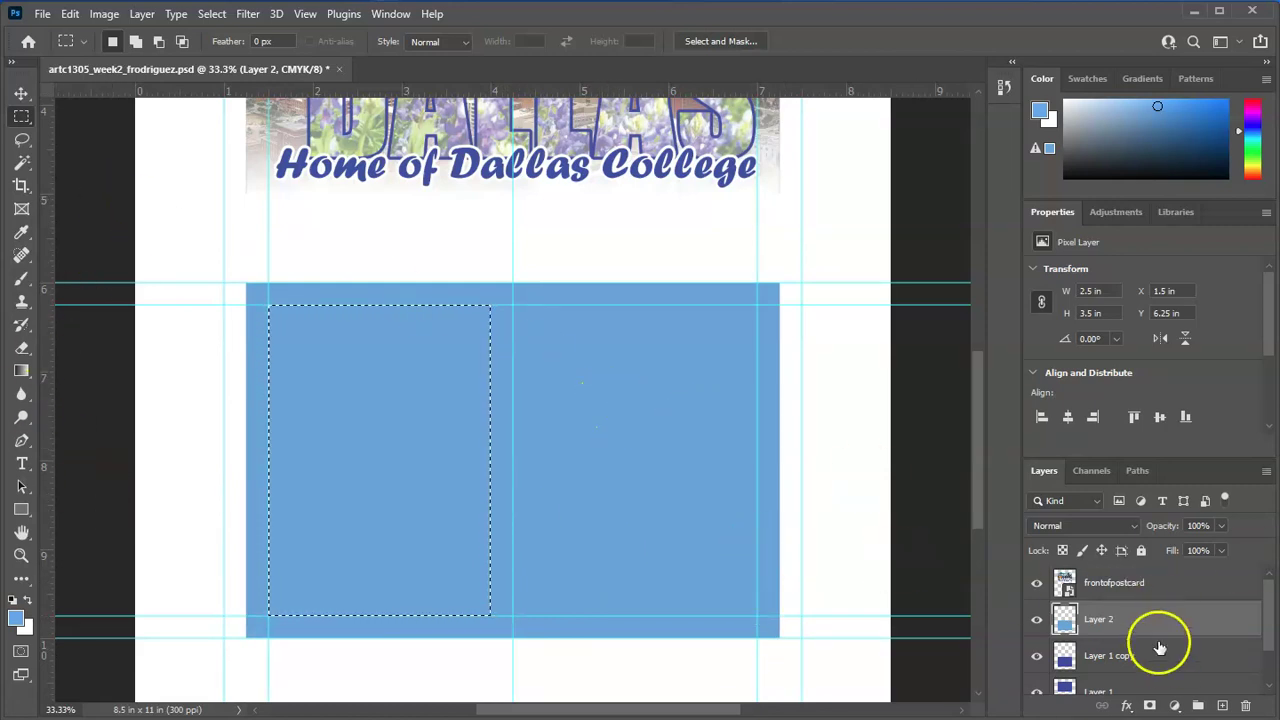
Try filling the selected rectangle on Layer 2 with 50% Gray, and undo the fill.
{"action": "left_click", "coordinate": [70, 14]}
{"action": "left_click", "coordinate": [84, 291]}
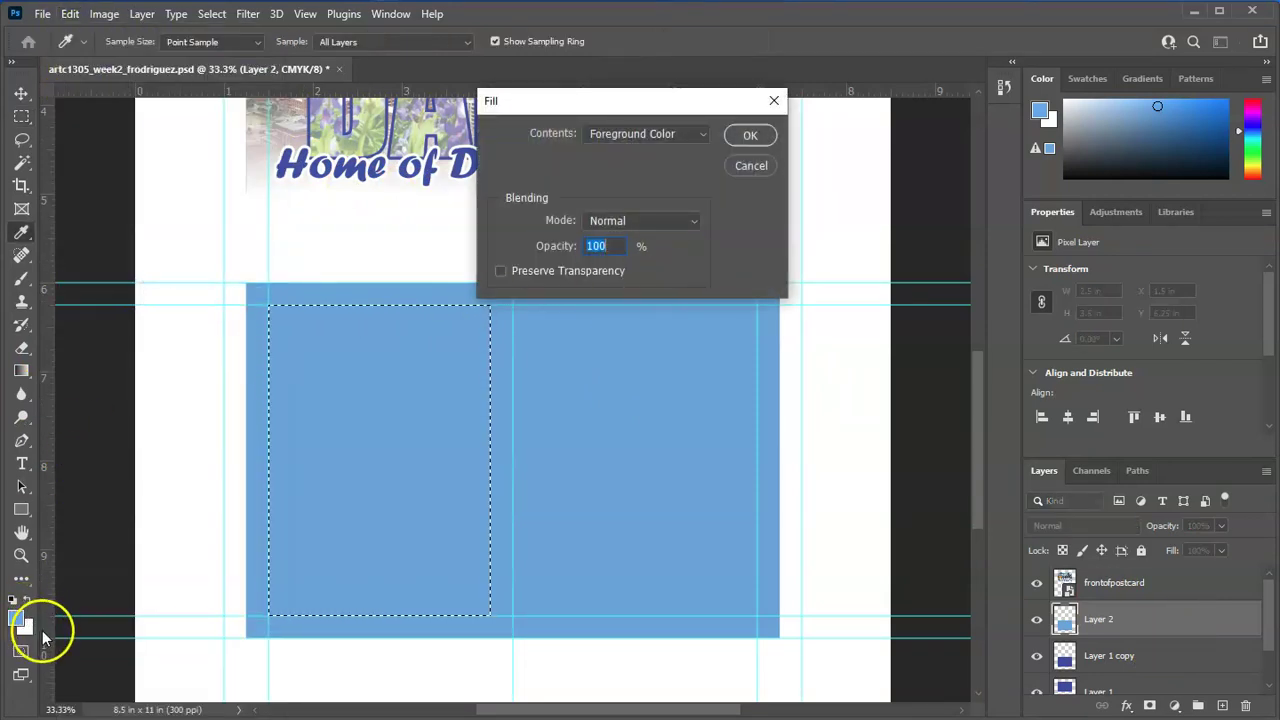
{"action": "left_click", "coordinate": [676, 134]}
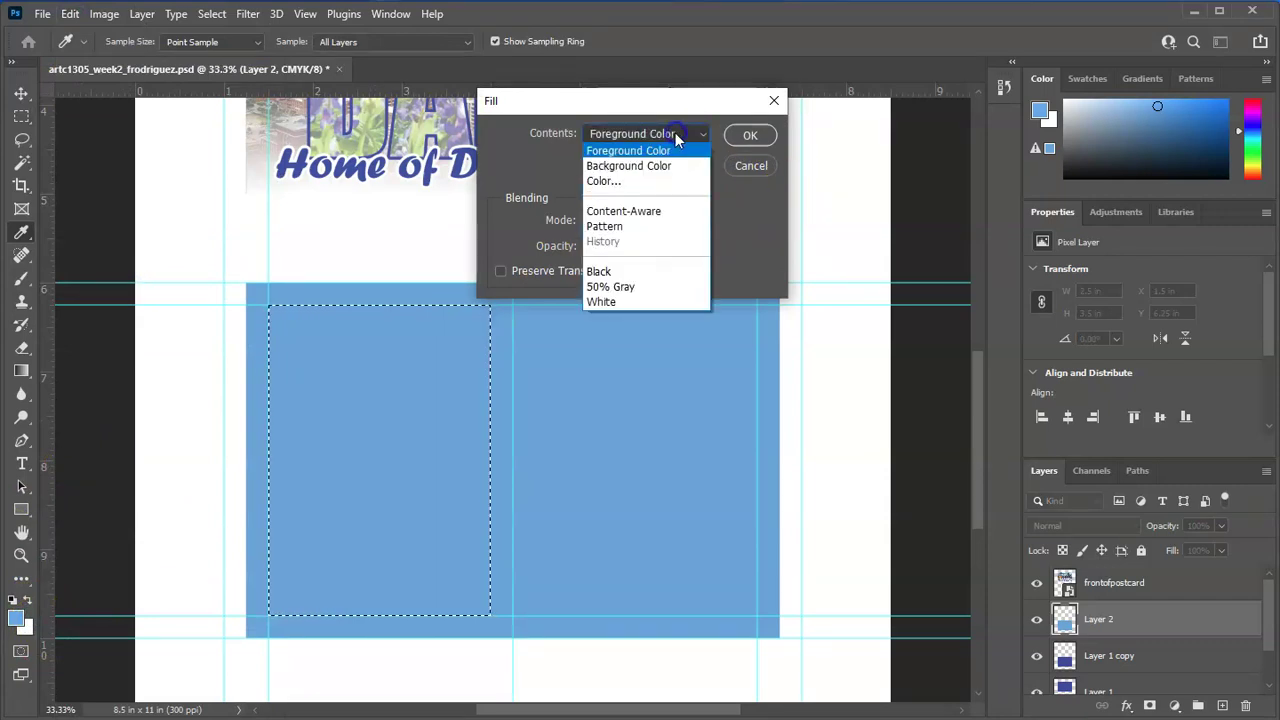
{"action": "left_click", "coordinate": [633, 289]}
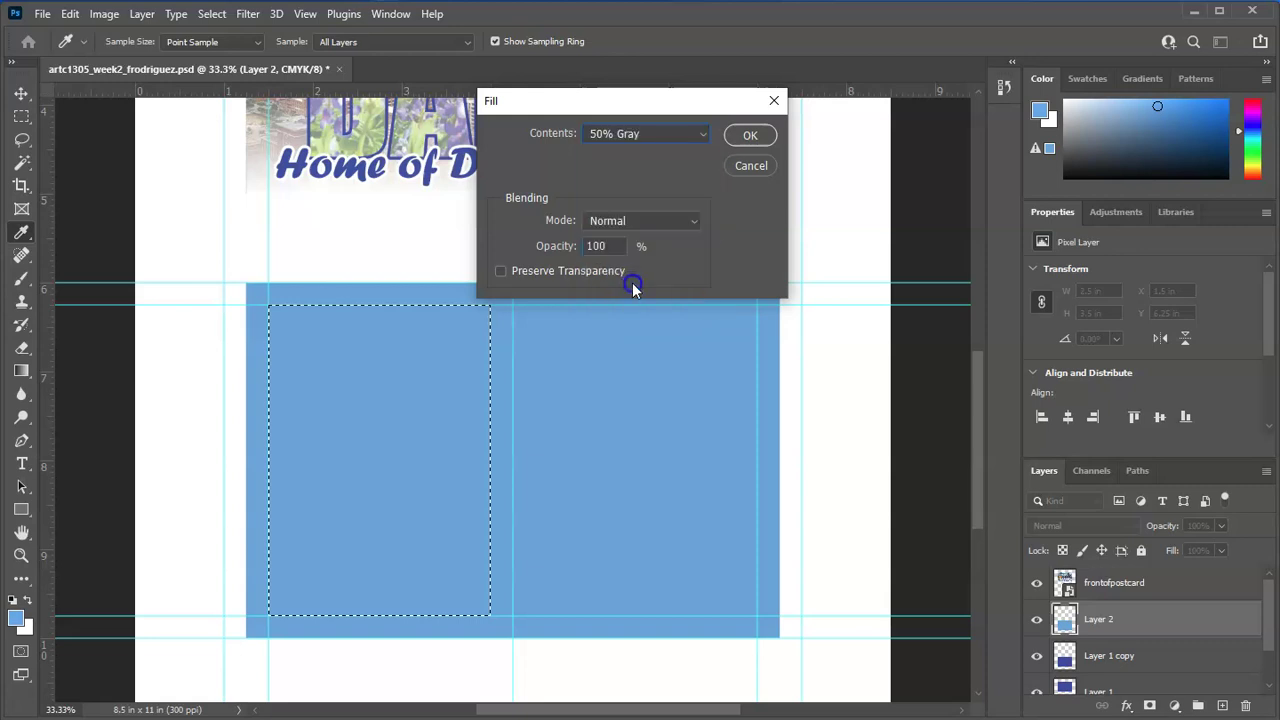
{"action": "left_click", "coordinate": [763, 135]}
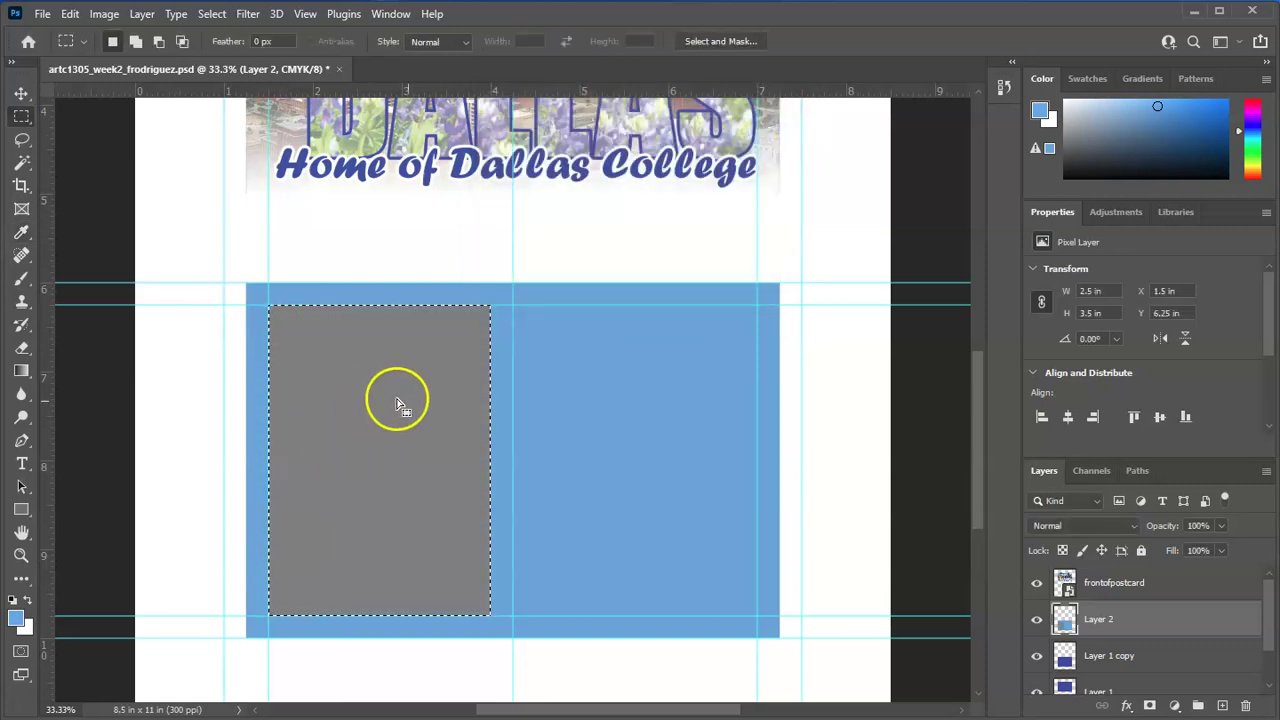
{"action": "key", "text": "ctrl+z"}
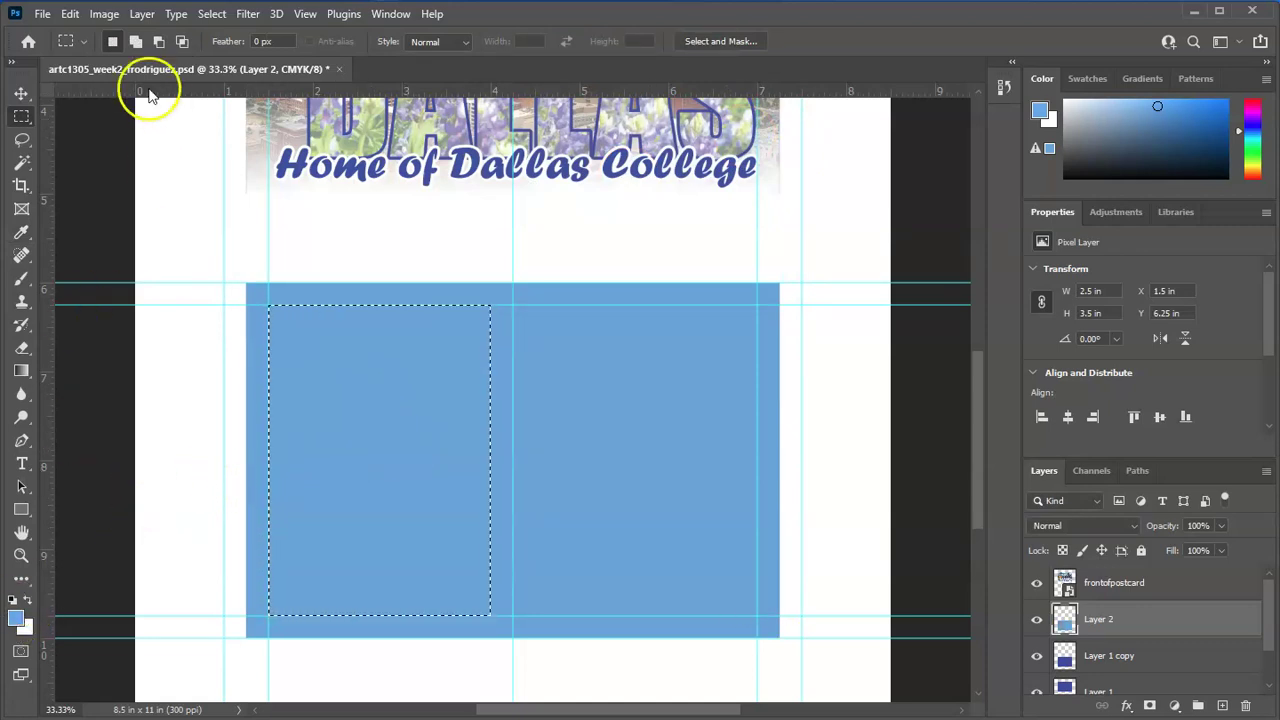
Swap the foreground and background colors, fill the selected rectangle with the white foreground color, and clear the selection.
{"action": "left_click", "coordinate": [28, 600]}
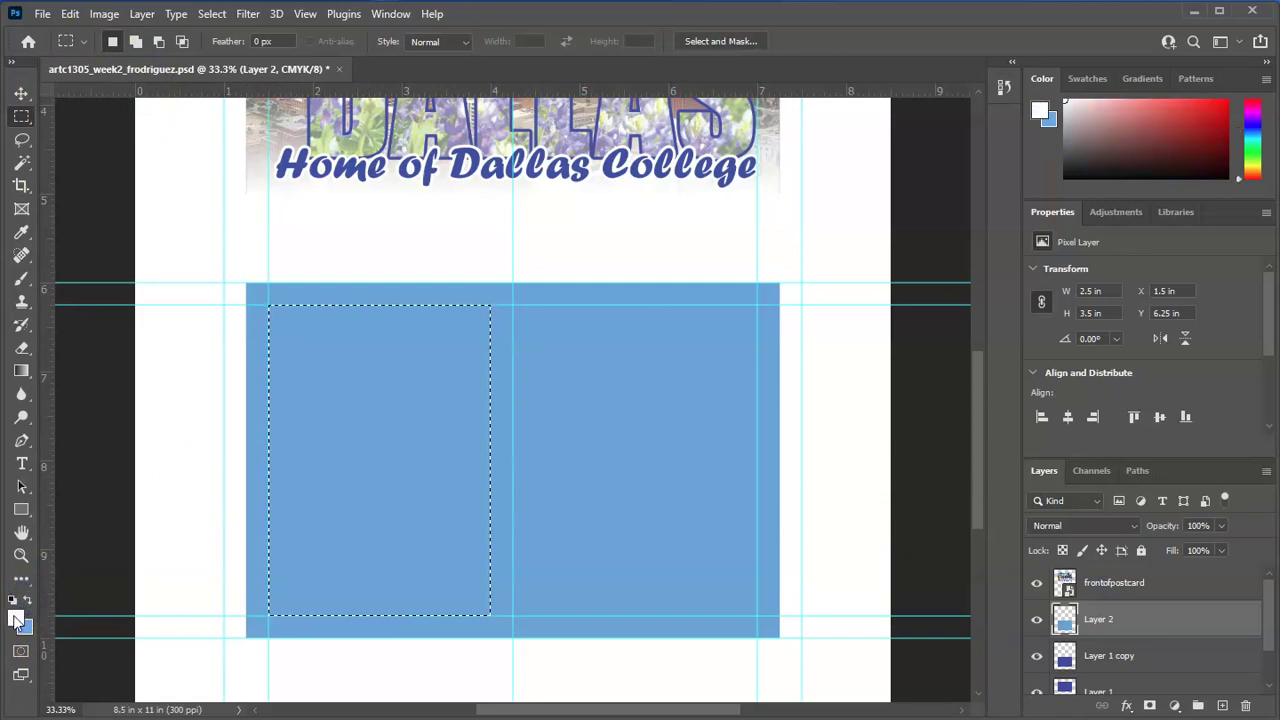
{"action": "left_click", "coordinate": [70, 13]}
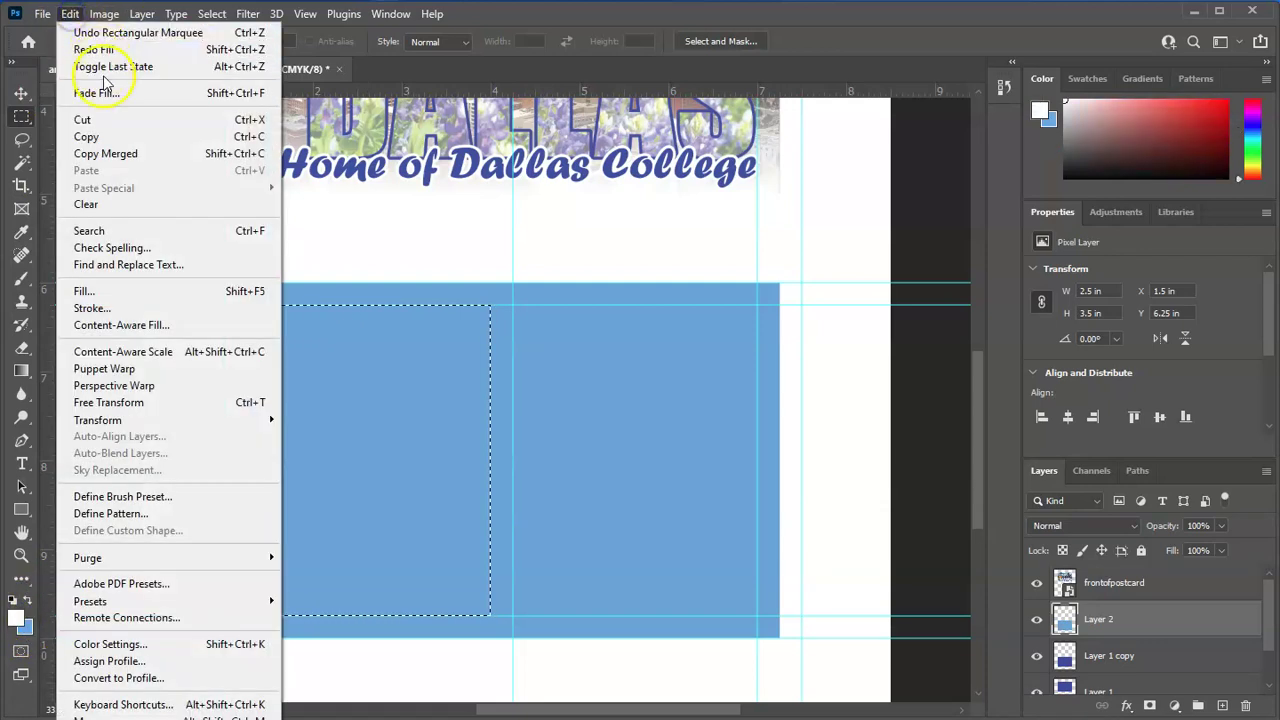
{"action": "left_click", "coordinate": [84, 291]}
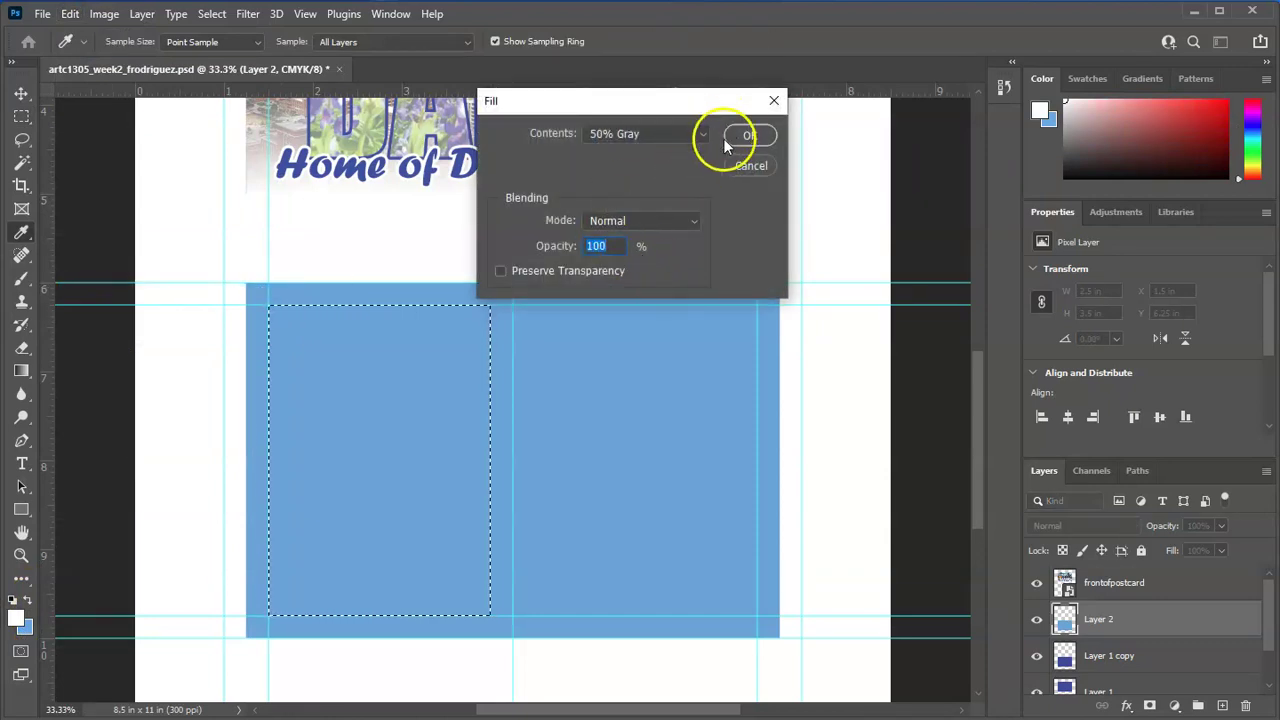
{"action": "left_click", "coordinate": [650, 136]}
{"action": "left_click", "coordinate": [646, 149]}
{"action": "left_click", "coordinate": [752, 136]}
{"action": "left_click", "coordinate": [610, 398]}
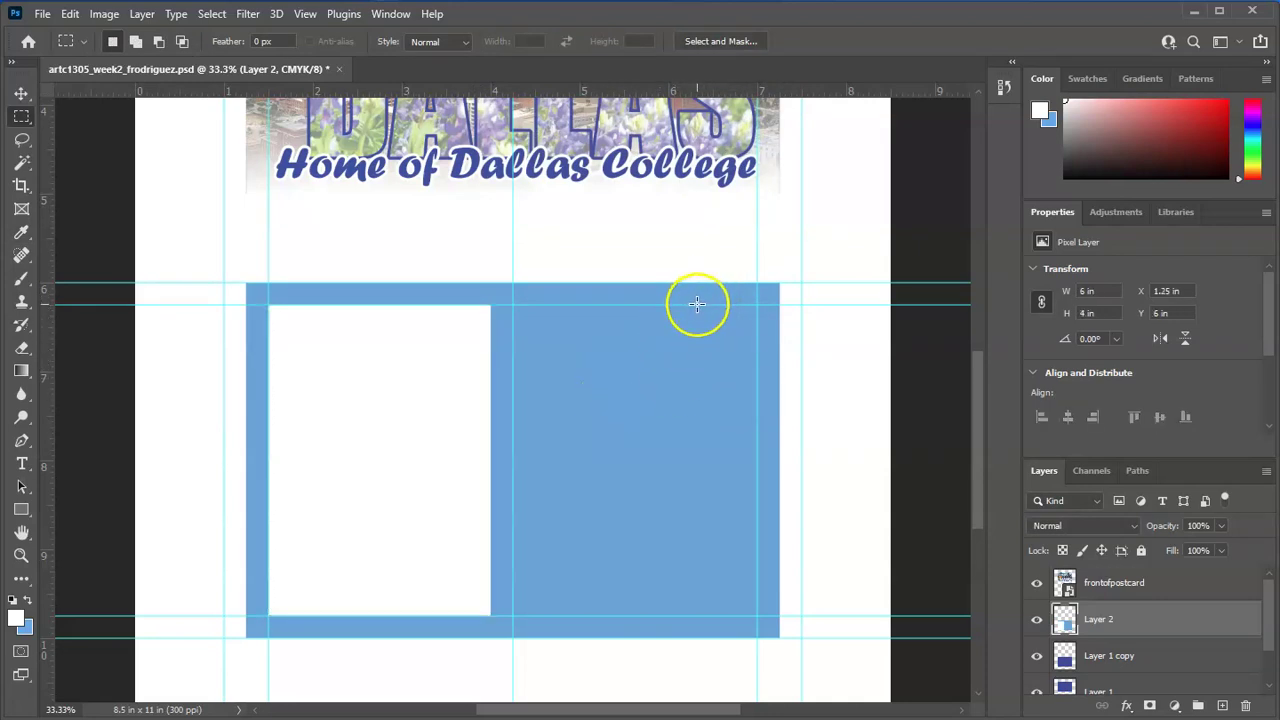
Add a white stamp box about 0.7 by 0.87 inch in the upper-right corner inside the margin guides, and clear the selection.
{"action": "left_click_drag", "start_coordinate": [696, 305], "coordinate": [757, 381]}
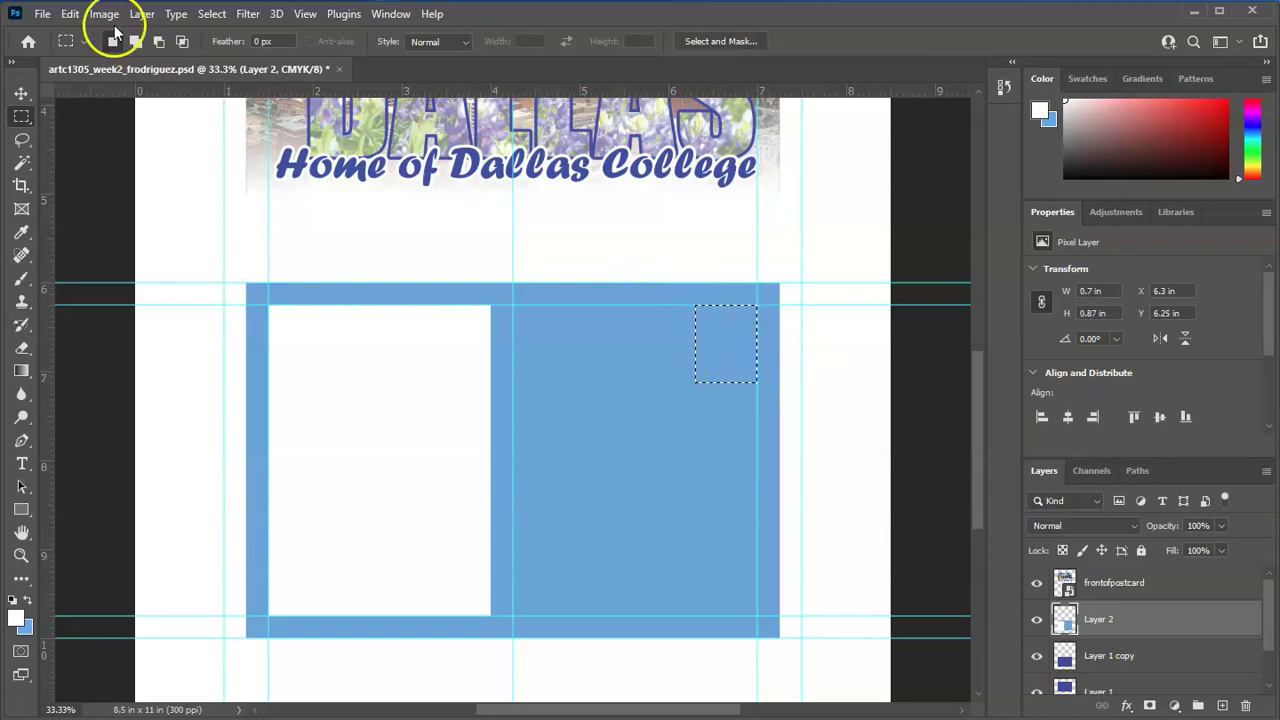
{"action": "left_click", "coordinate": [70, 14]}
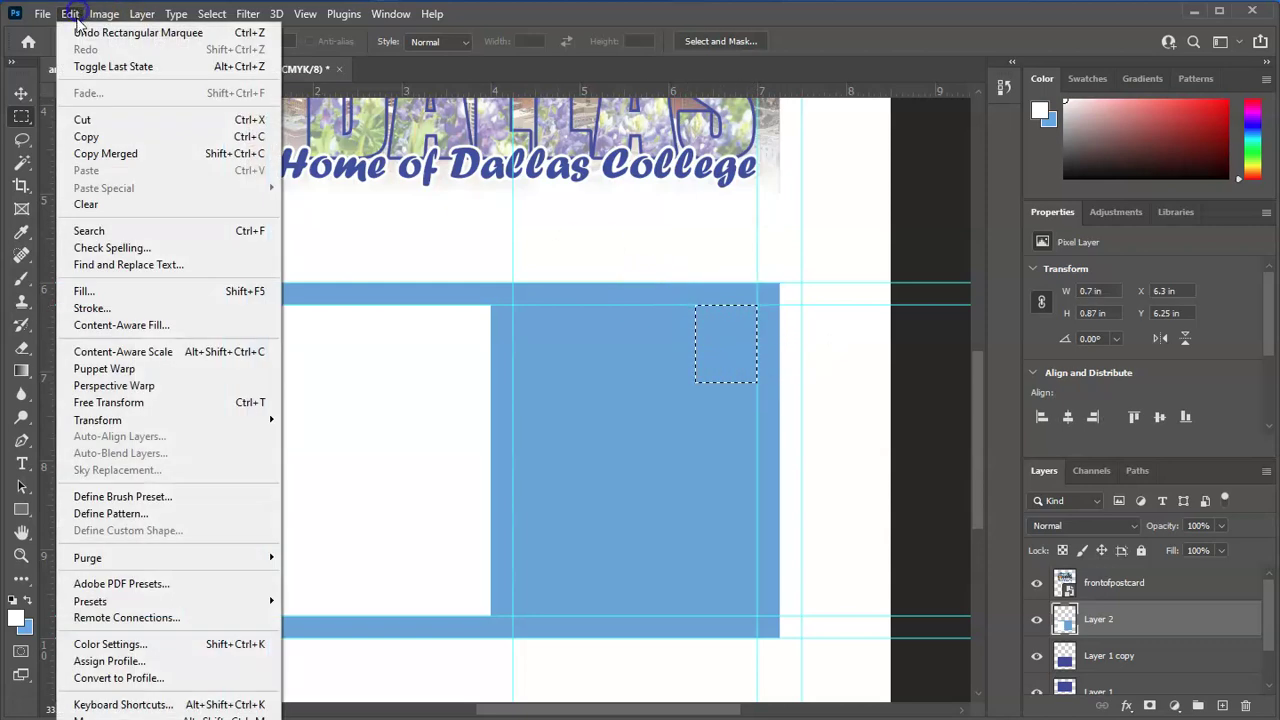
{"action": "left_click", "coordinate": [140, 291]}
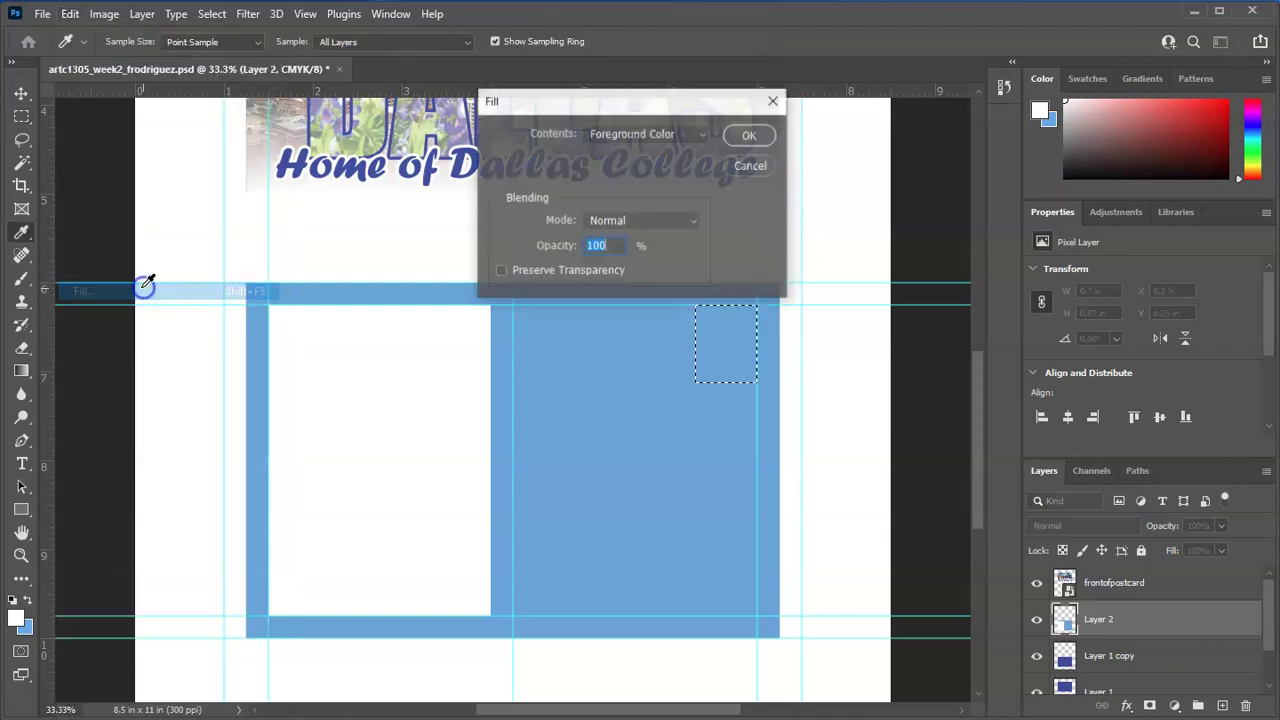
{"action": "left_click", "coordinate": [750, 135]}
{"action": "left_click", "coordinate": [618, 440]}
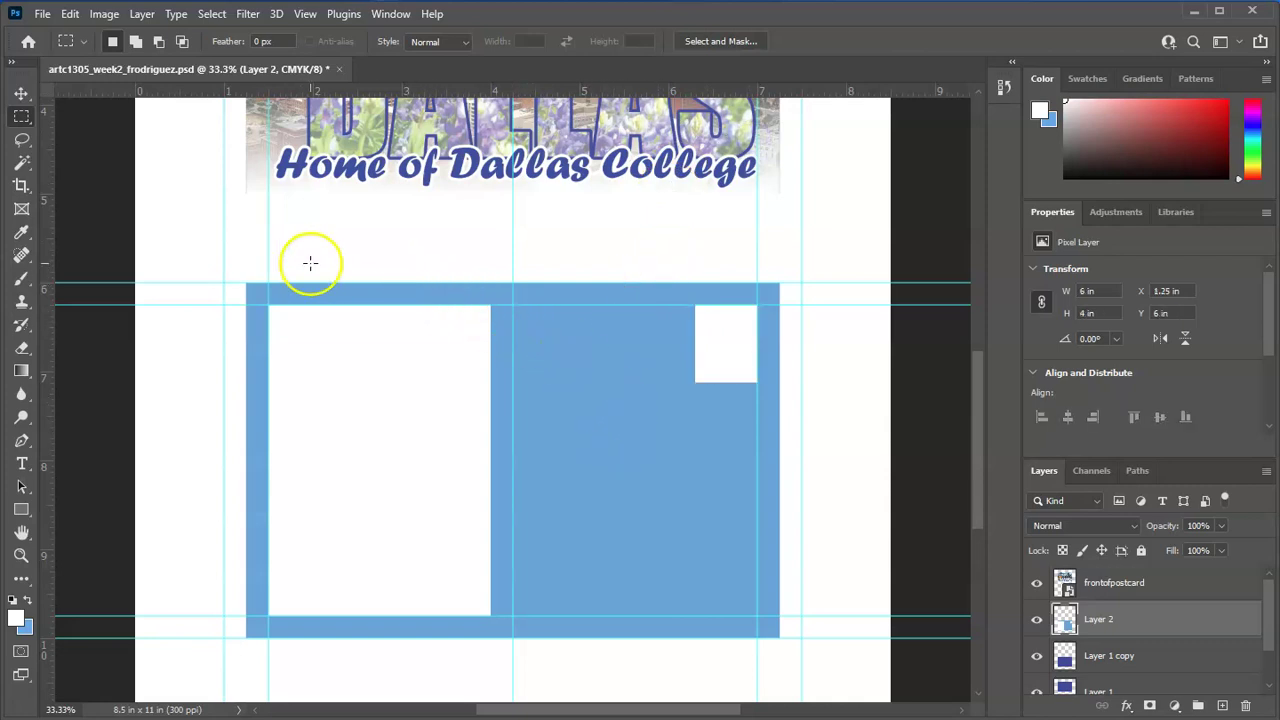
{"action": "left_click", "coordinate": [22, 120]}
{"action": "left_click_drag", "start_coordinate": [22, 120], "coordinate": [62, 118]}
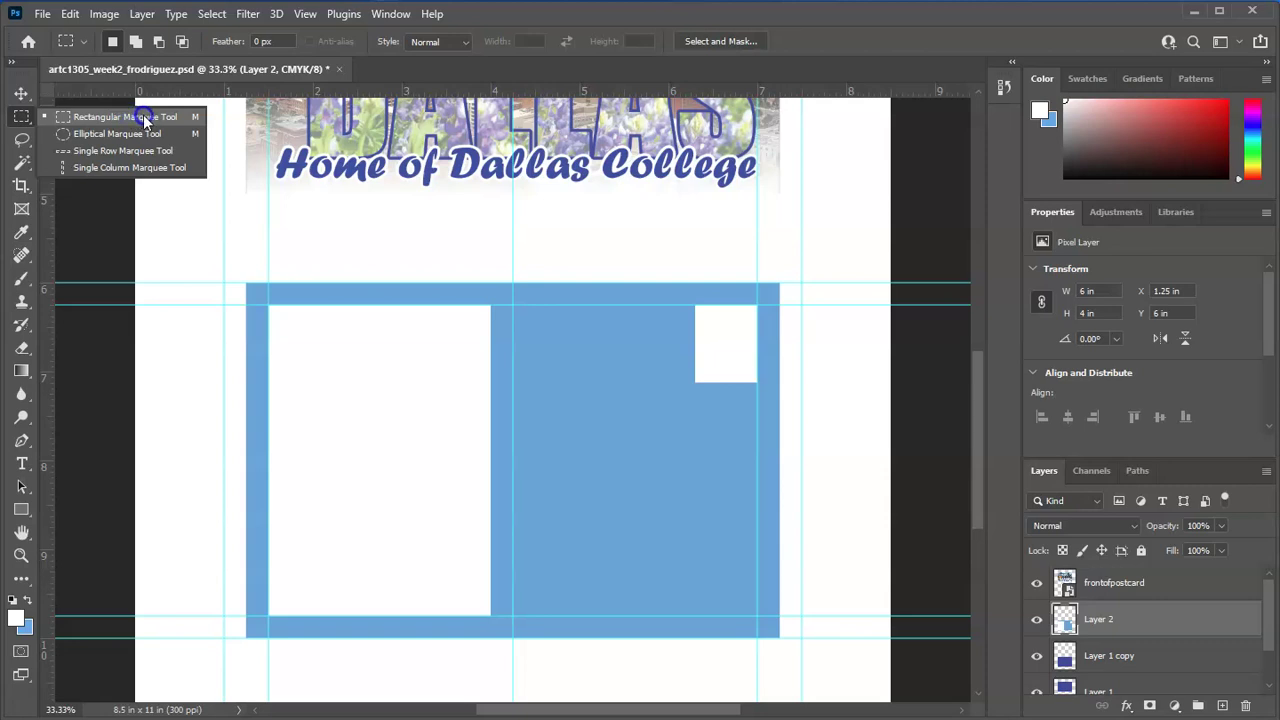
{"action": "left_click_drag", "start_coordinate": [145, 120], "coordinate": [146, 133]}
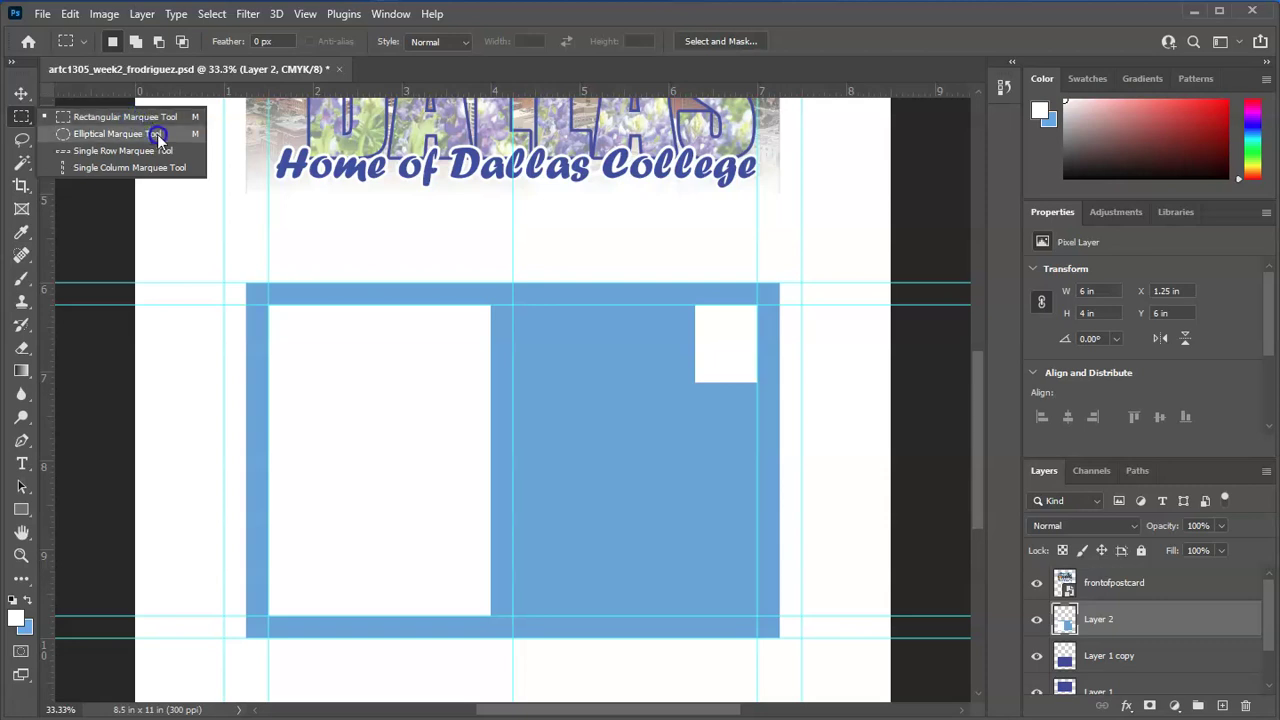
{"action": "left_click_drag", "start_coordinate": [157, 134], "coordinate": [185, 161]}
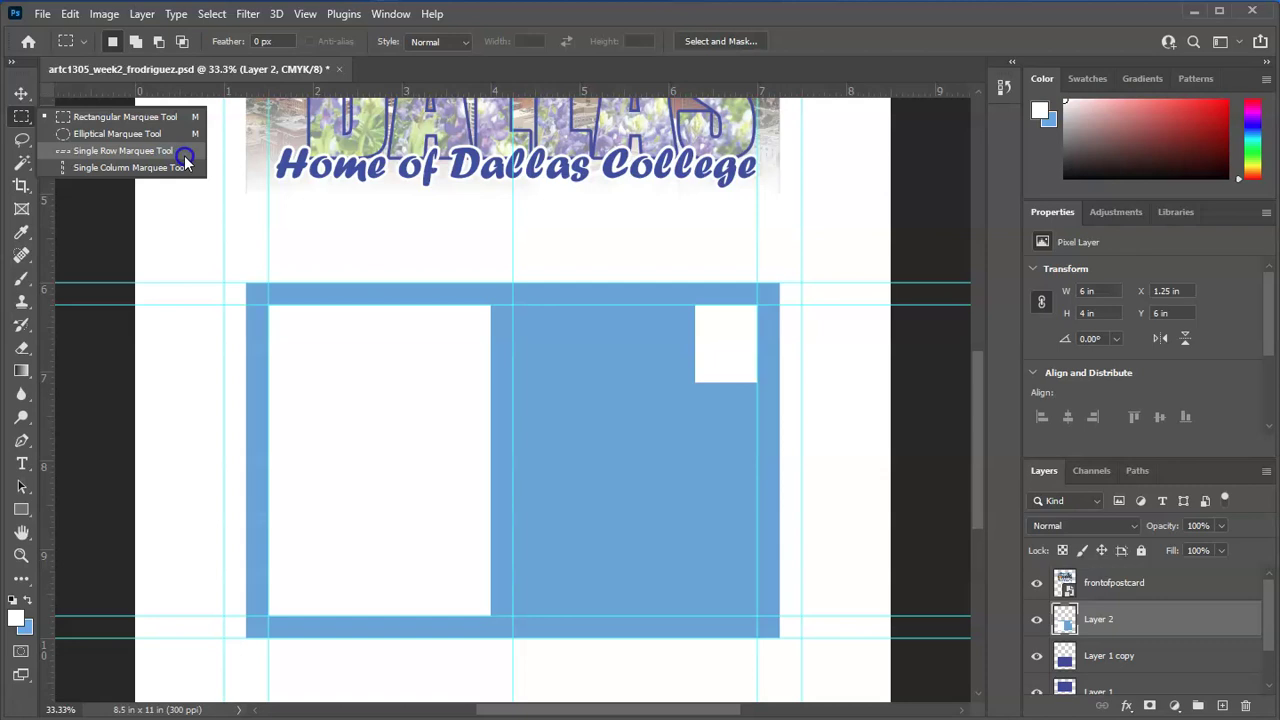
{"action": "left_click_drag", "start_coordinate": [73, 166], "coordinate": [81, 117]}
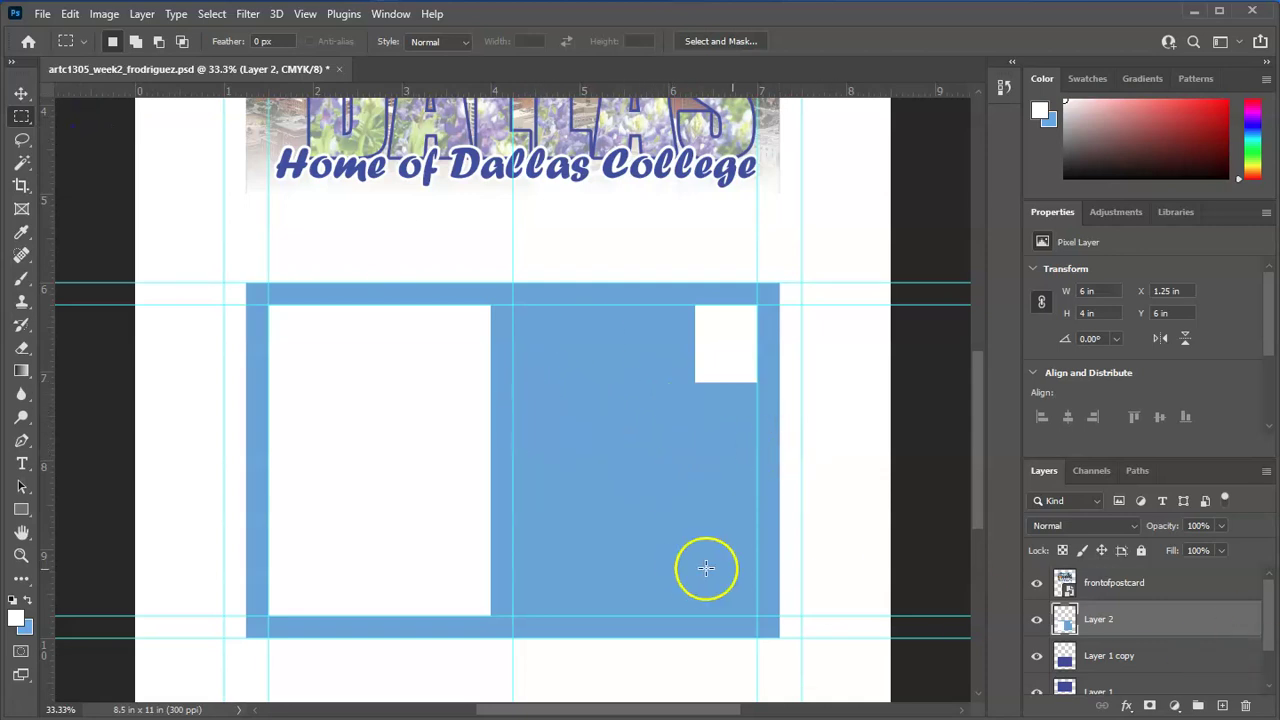
{"action": "left_click", "coordinate": [1267, 479]}
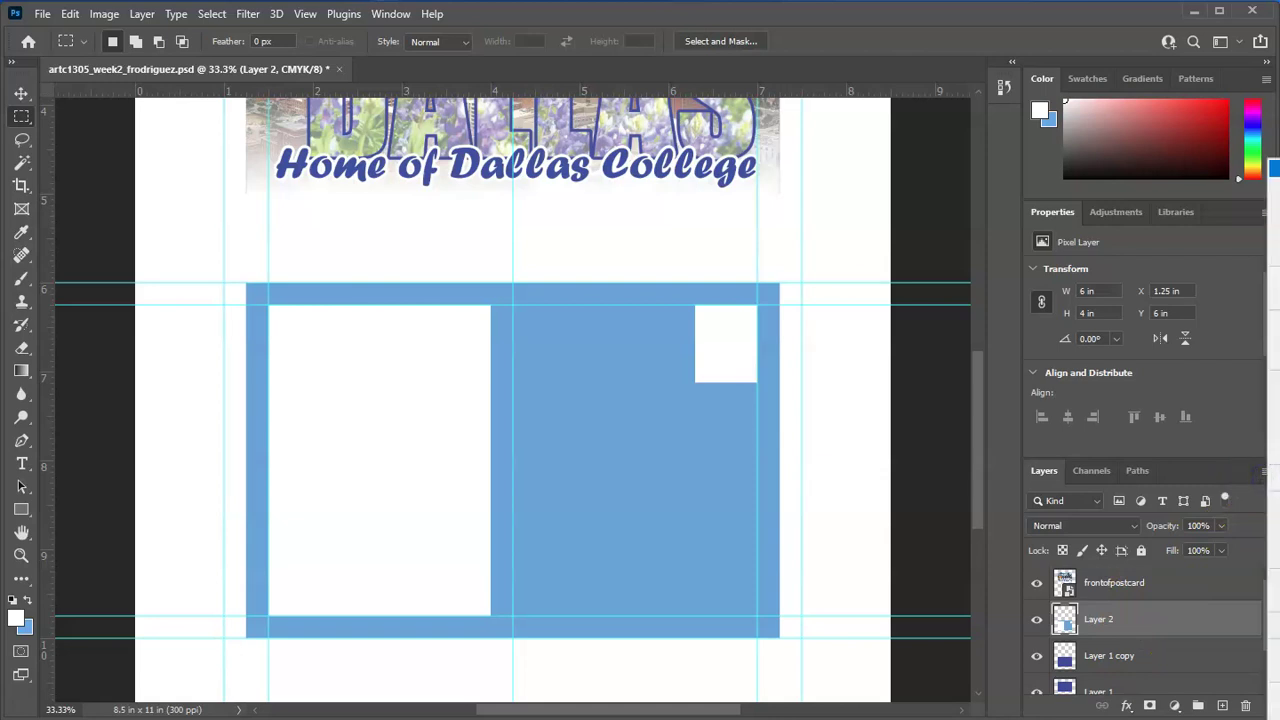
{"action": "left_click", "coordinate": [1136, 38]}
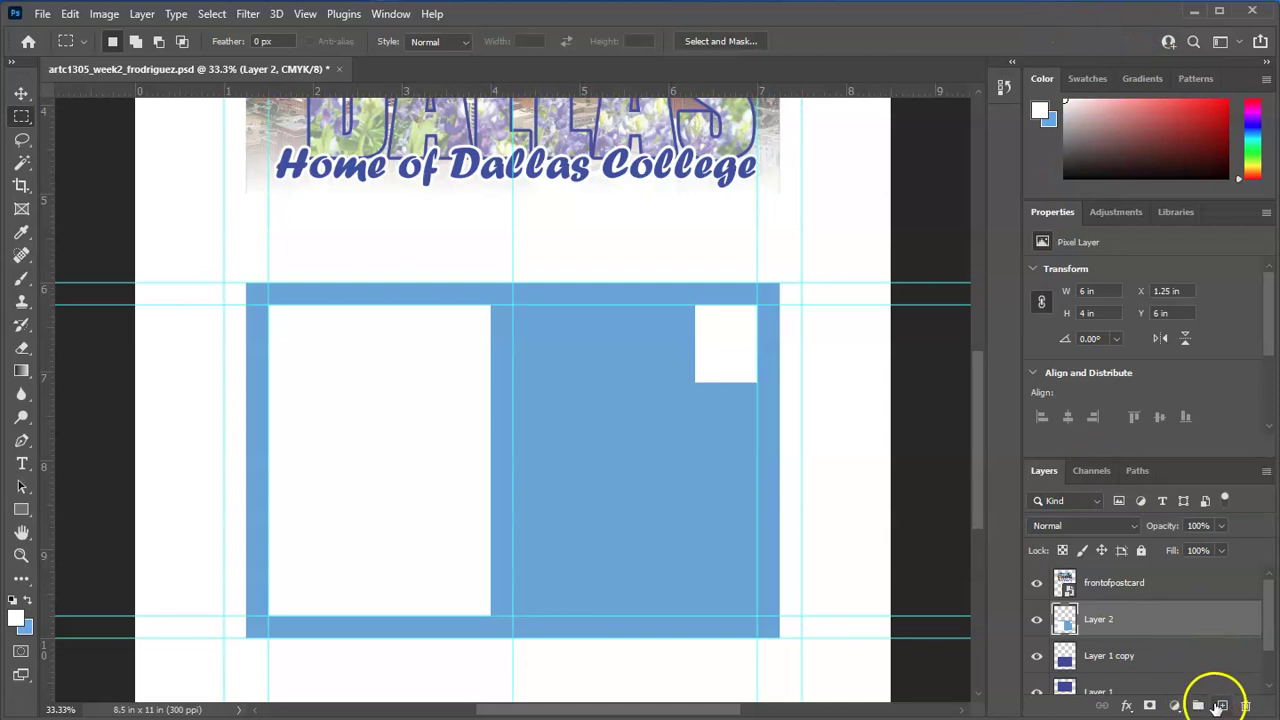
Add a new layer above Layer 2 and reset the foreground and background colors to the default black and white.
{"action": "left_click", "coordinate": [1221, 706]}
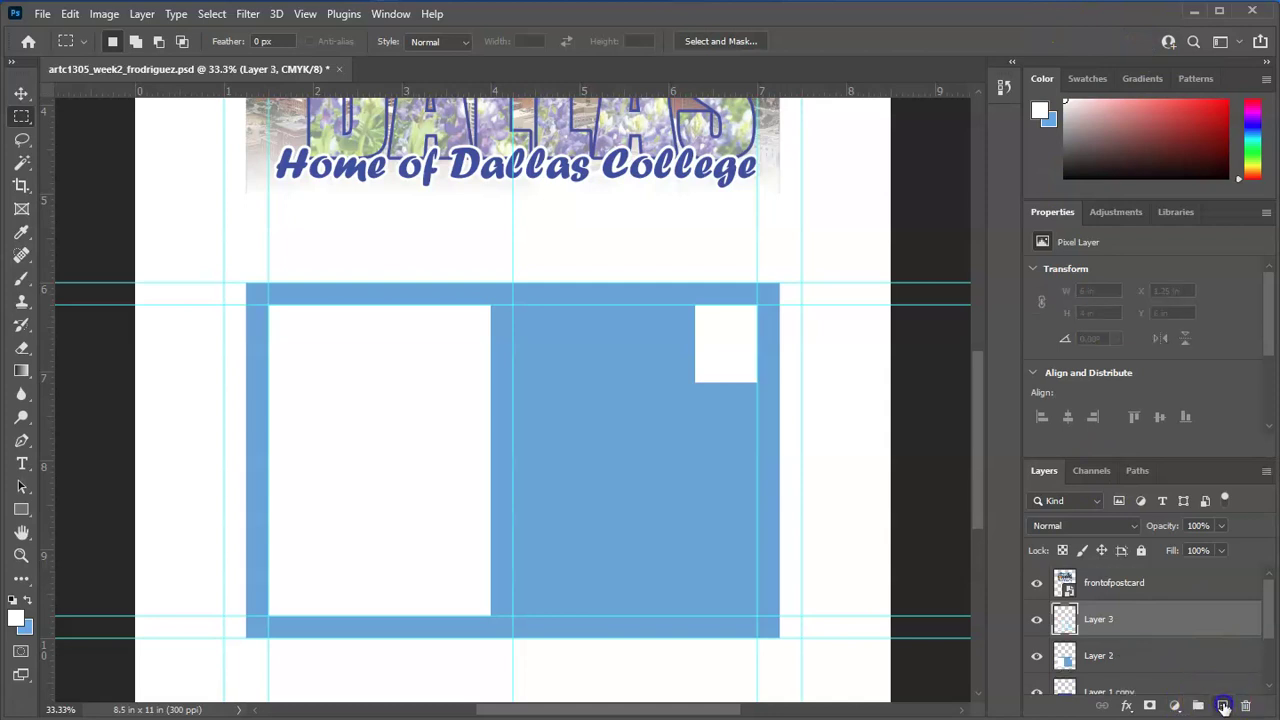
{"action": "left_click", "coordinate": [13, 601]}
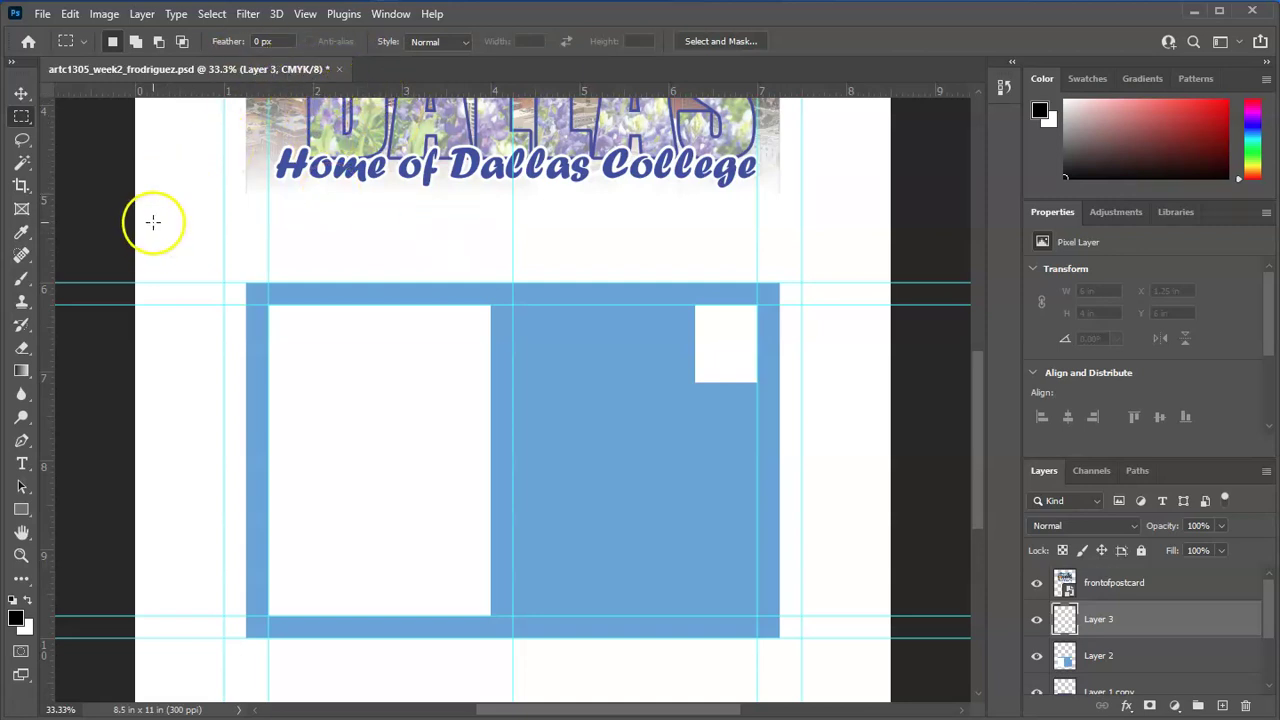
{"action": "left_click", "coordinate": [104, 14]}
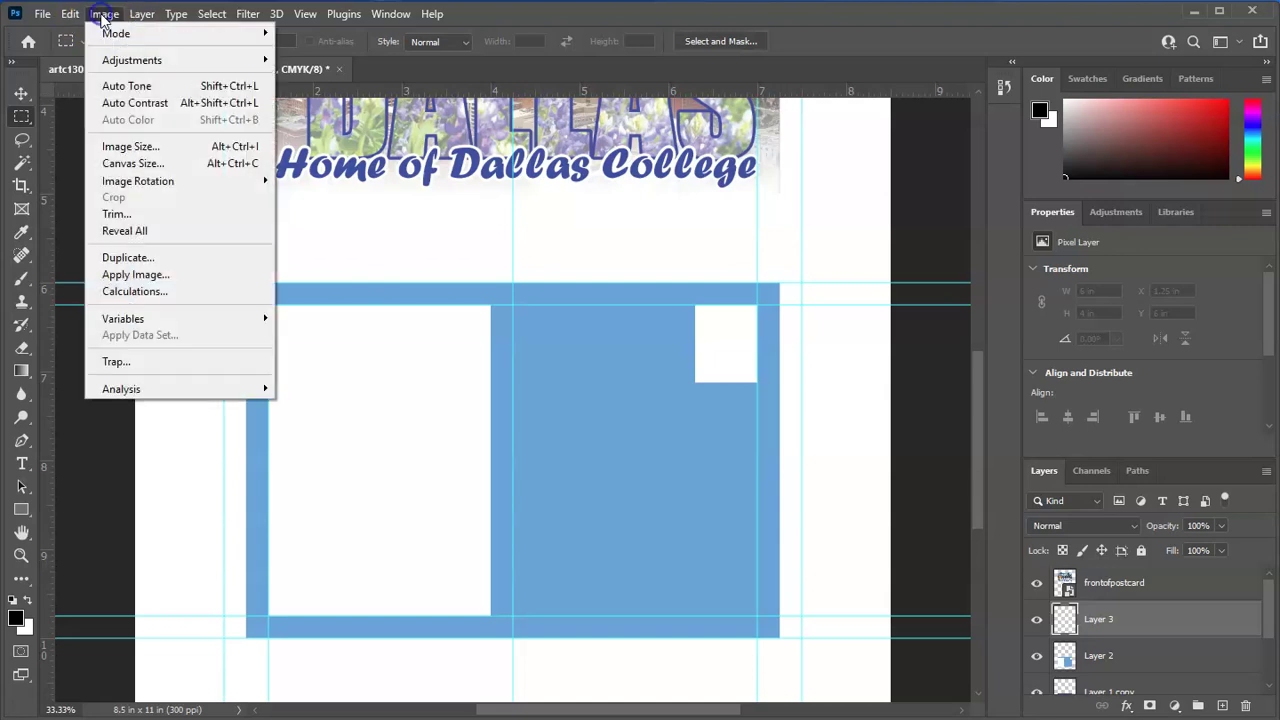
{"action": "mouse_move", "coordinate": [116, 34]}
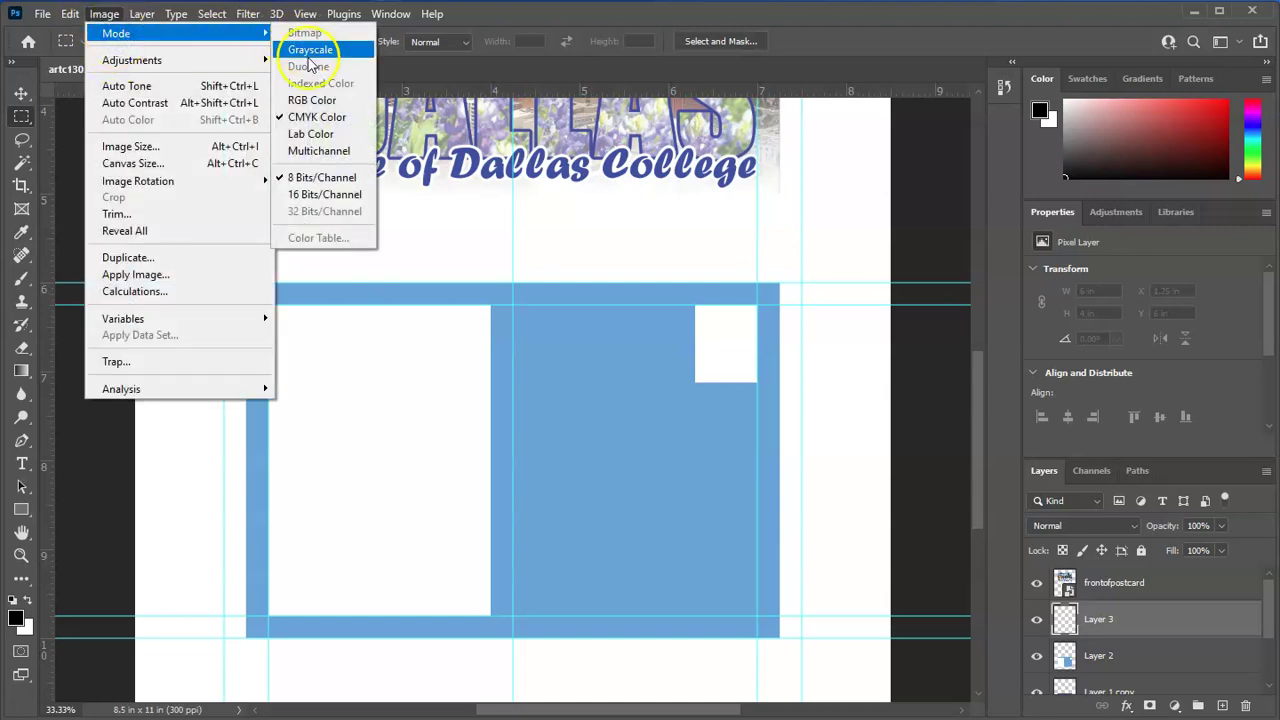
{"action": "left_click", "coordinate": [840, 39]}
{"action": "scroll", "coordinate": [665, 403], "scroll_direction": "up", "scroll_amount": 8}
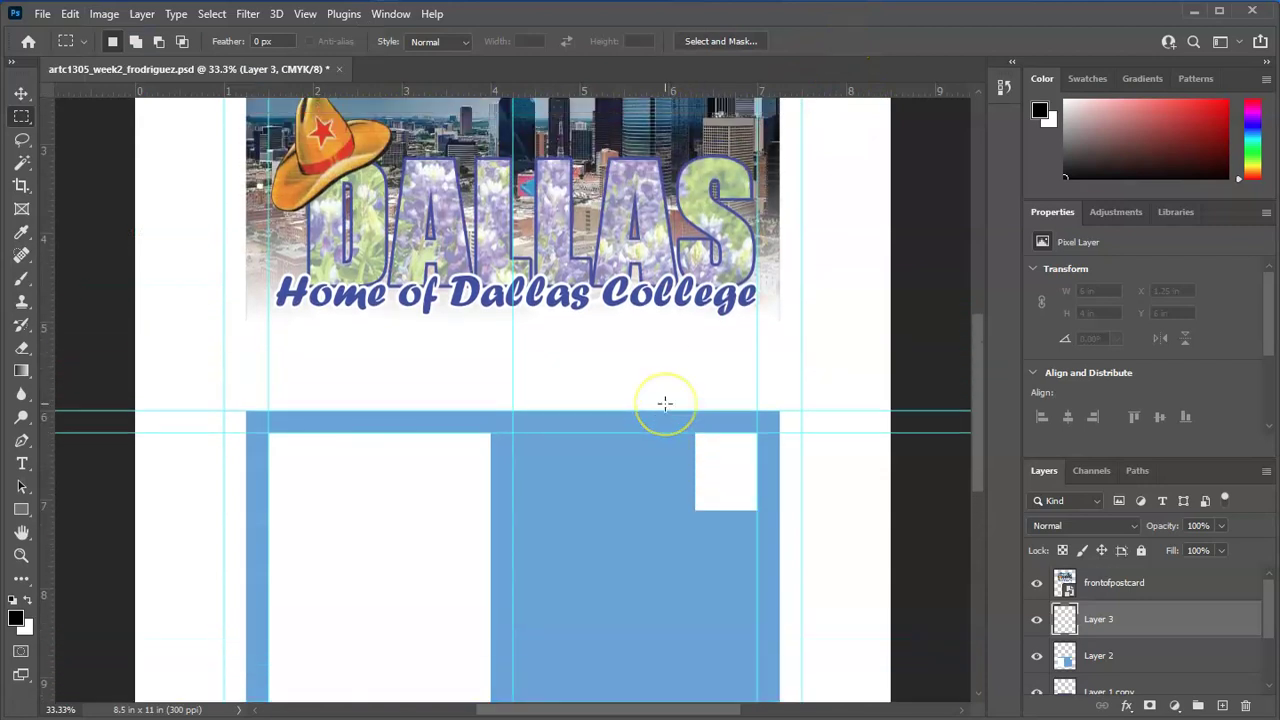
{"action": "scroll", "coordinate": [665, 403], "scroll_direction": "up", "scroll_amount": 2}
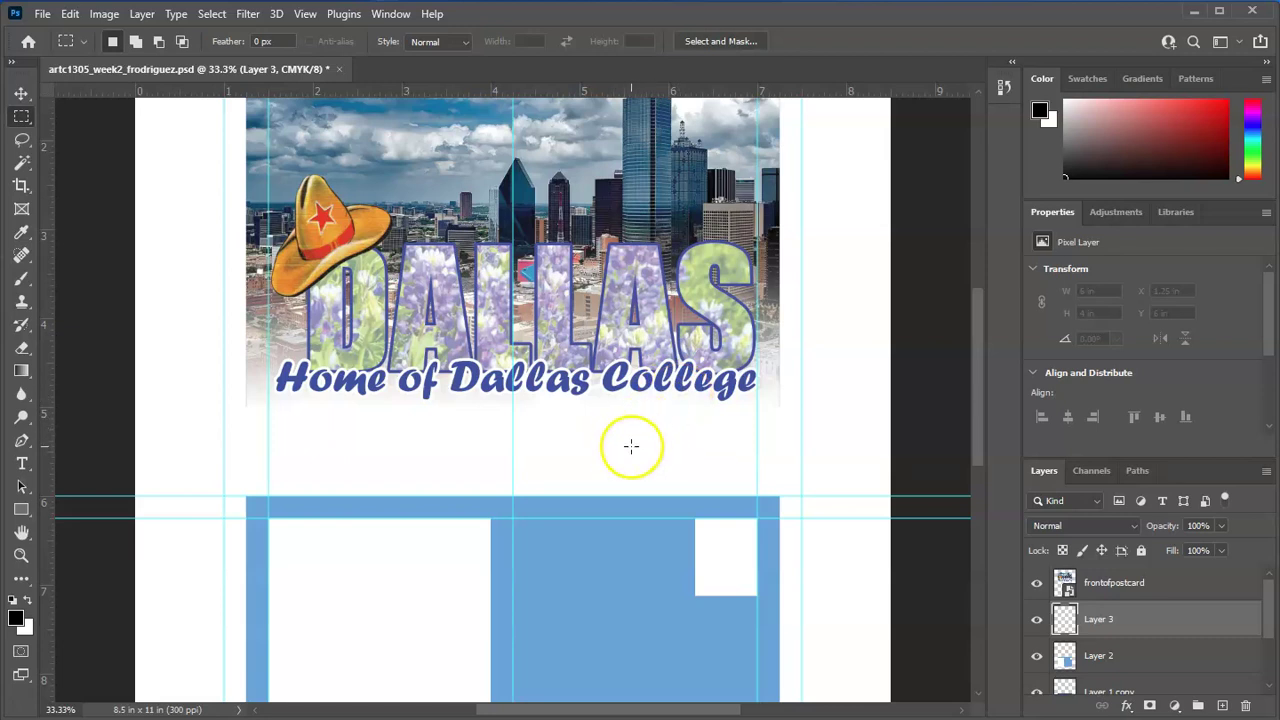
{"action": "scroll", "coordinate": [628, 450], "scroll_direction": "down", "scroll_amount": 7}
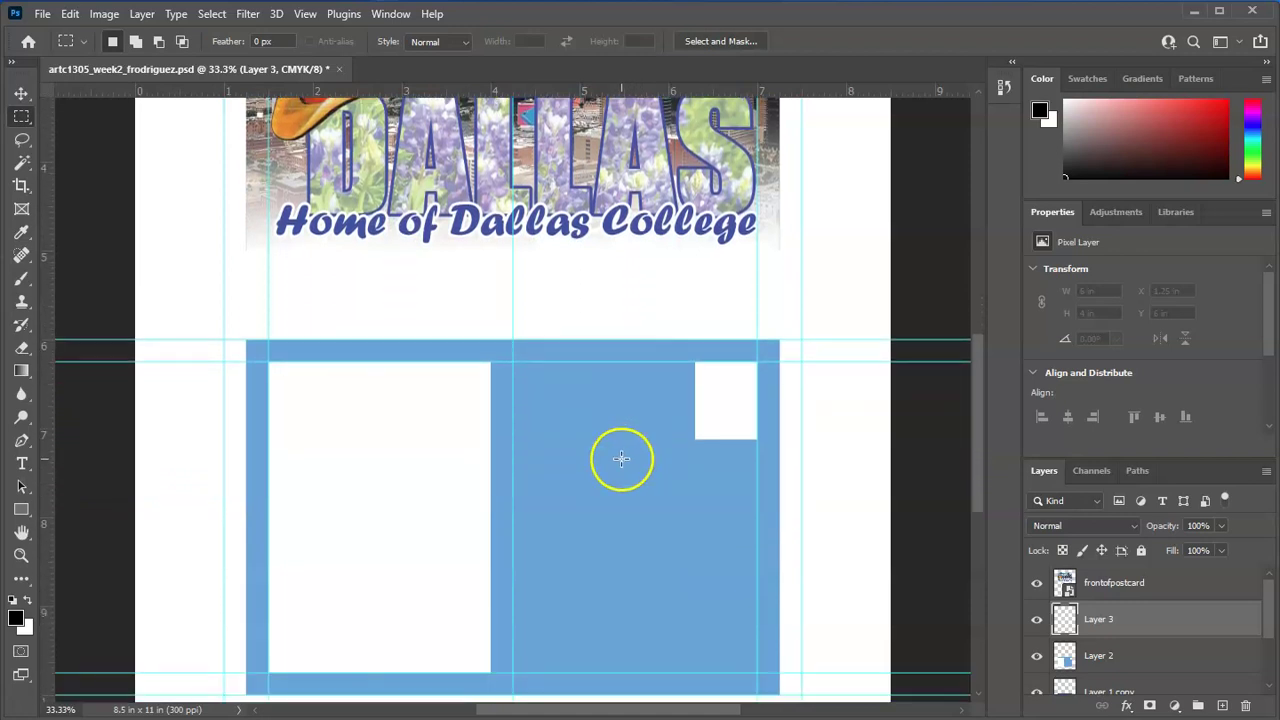
{"action": "scroll", "coordinate": [621, 458], "scroll_direction": "down", "scroll_amount": 2}
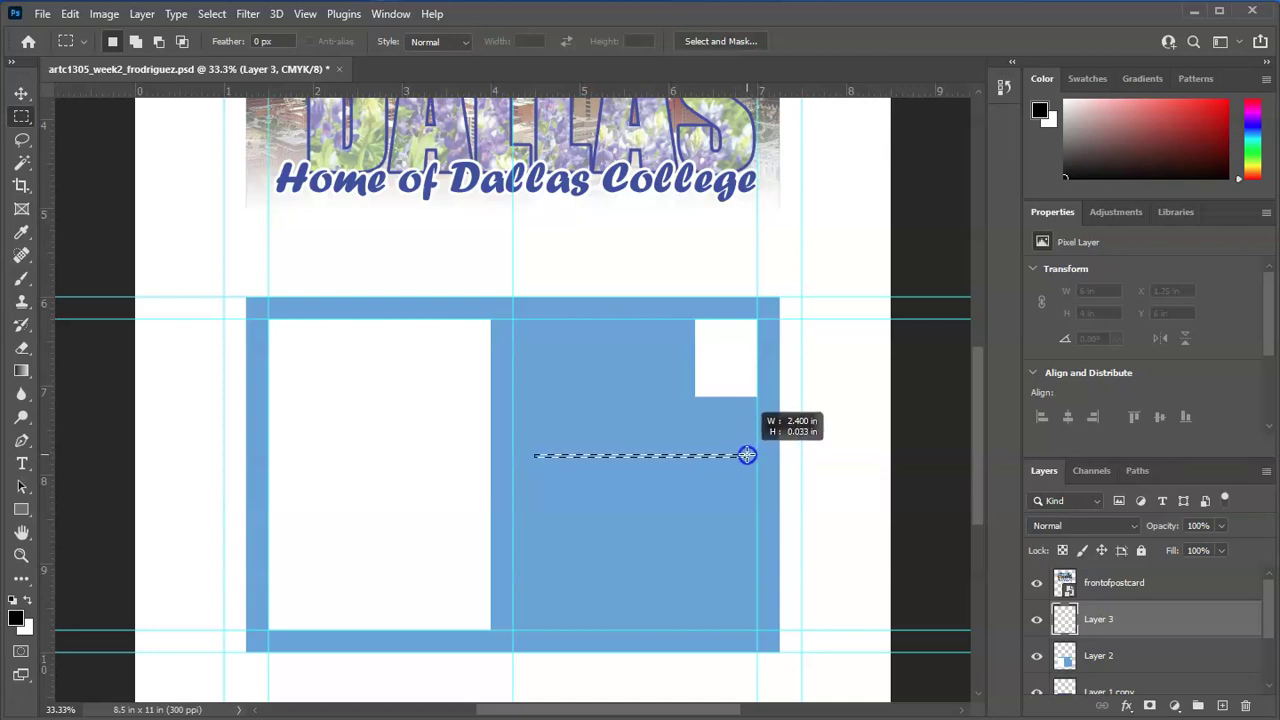
Draw a black address line about 2.37 by 0.02 inch on Layer 3 below the stamp box, and clear the selection.
{"action": "left_click_drag", "start_coordinate": [747, 455], "coordinate": [747, 450]}
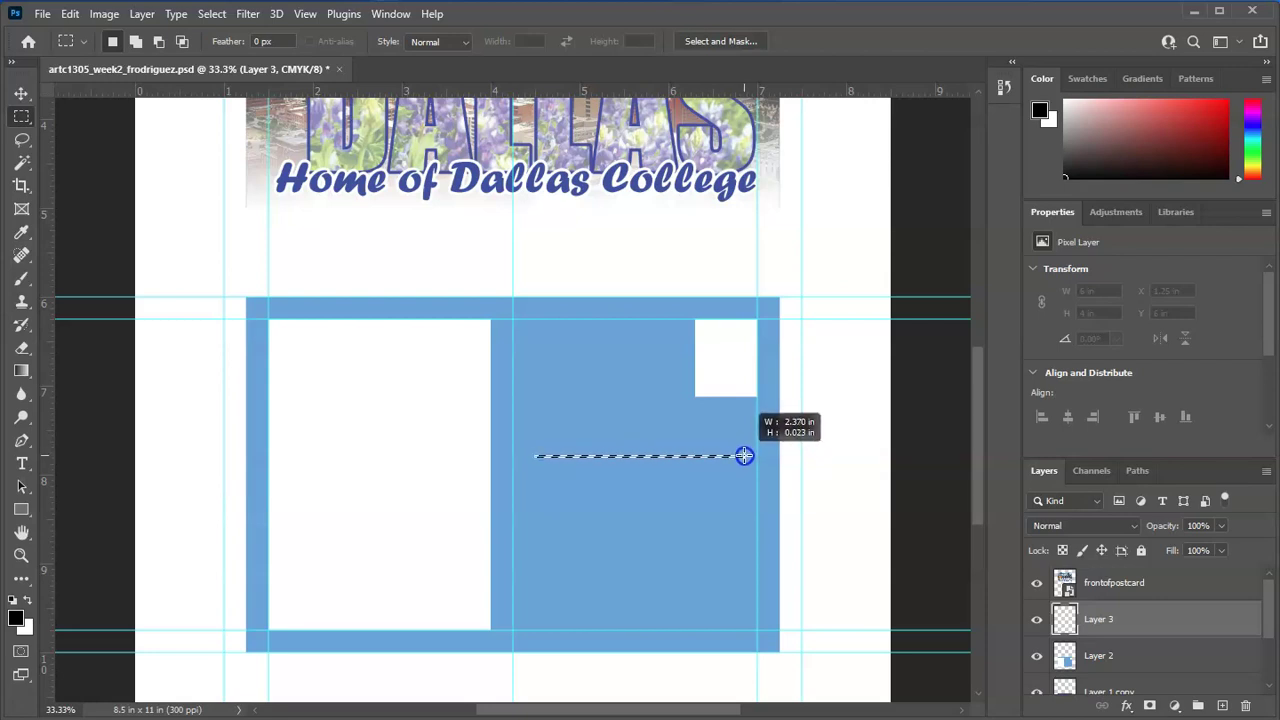
{"action": "left_click_drag", "start_coordinate": [744, 456], "coordinate": [744, 456]}
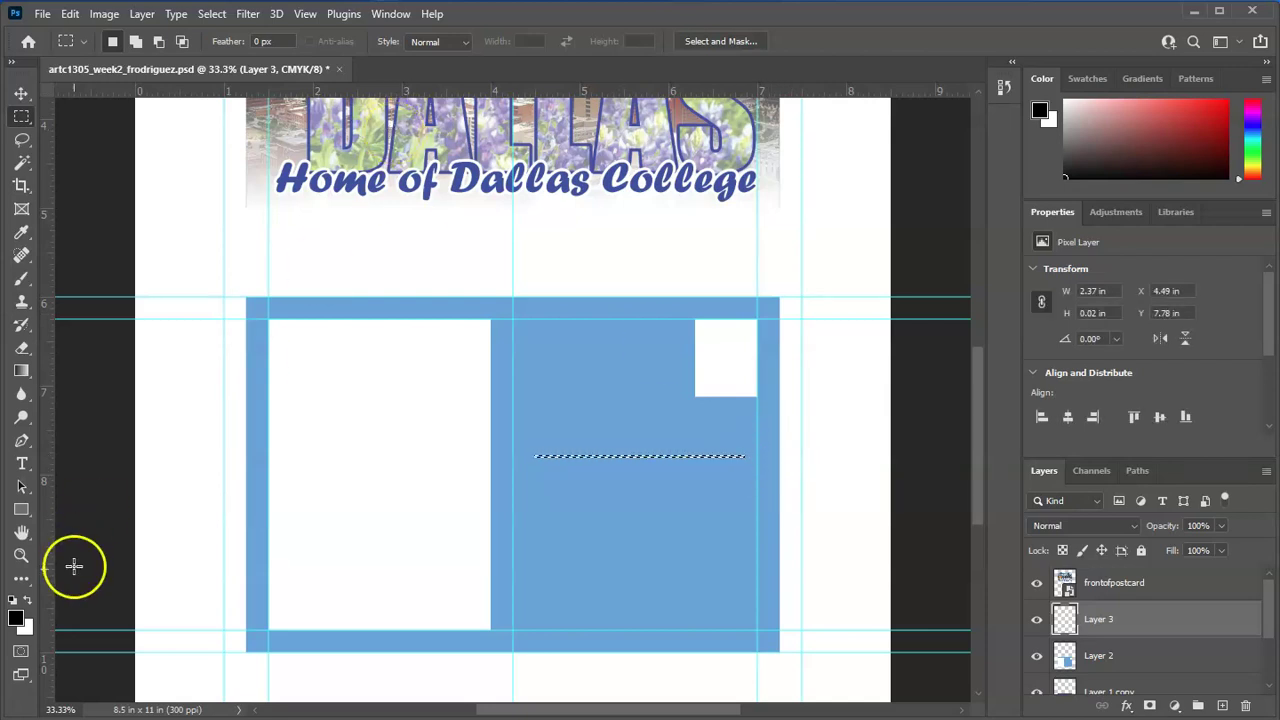
{"action": "left_click", "coordinate": [70, 14]}
{"action": "left_click", "coordinate": [70, 14]}
{"action": "left_click", "coordinate": [70, 14]}
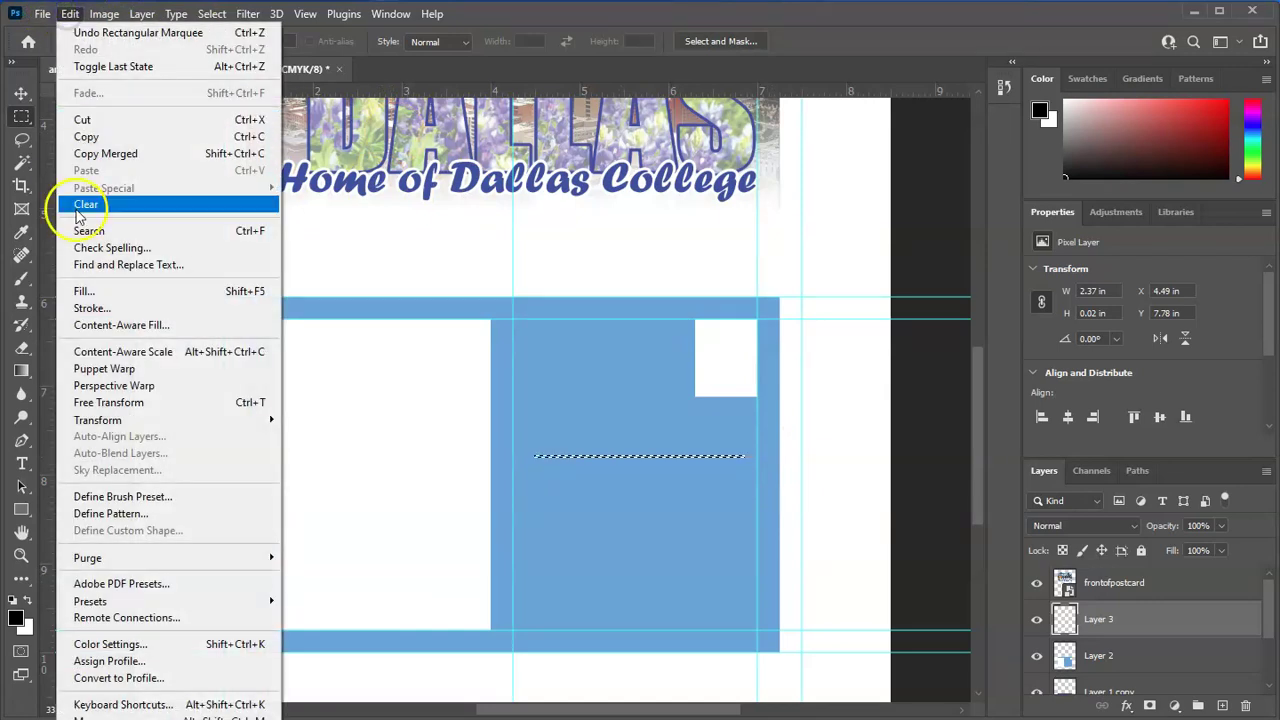
{"action": "left_click", "coordinate": [90, 291]}
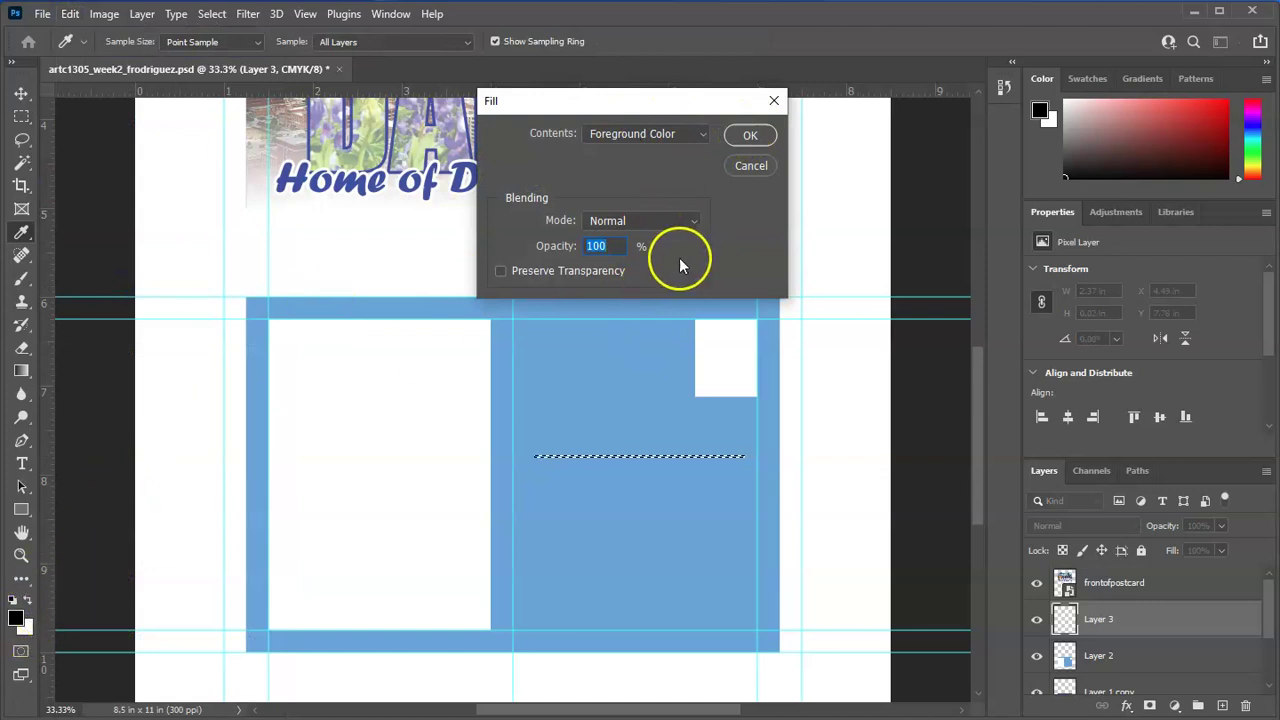
{"action": "left_click", "coordinate": [678, 224]}
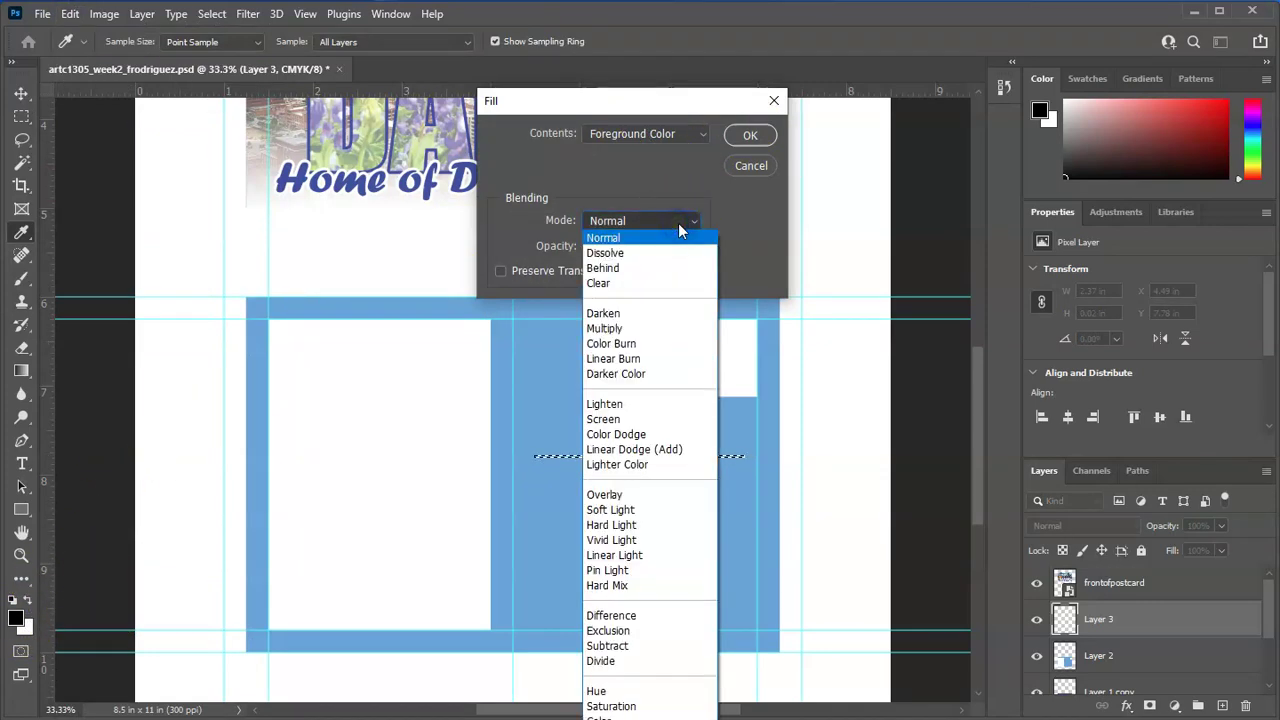
{"action": "left_click", "coordinate": [677, 221]}
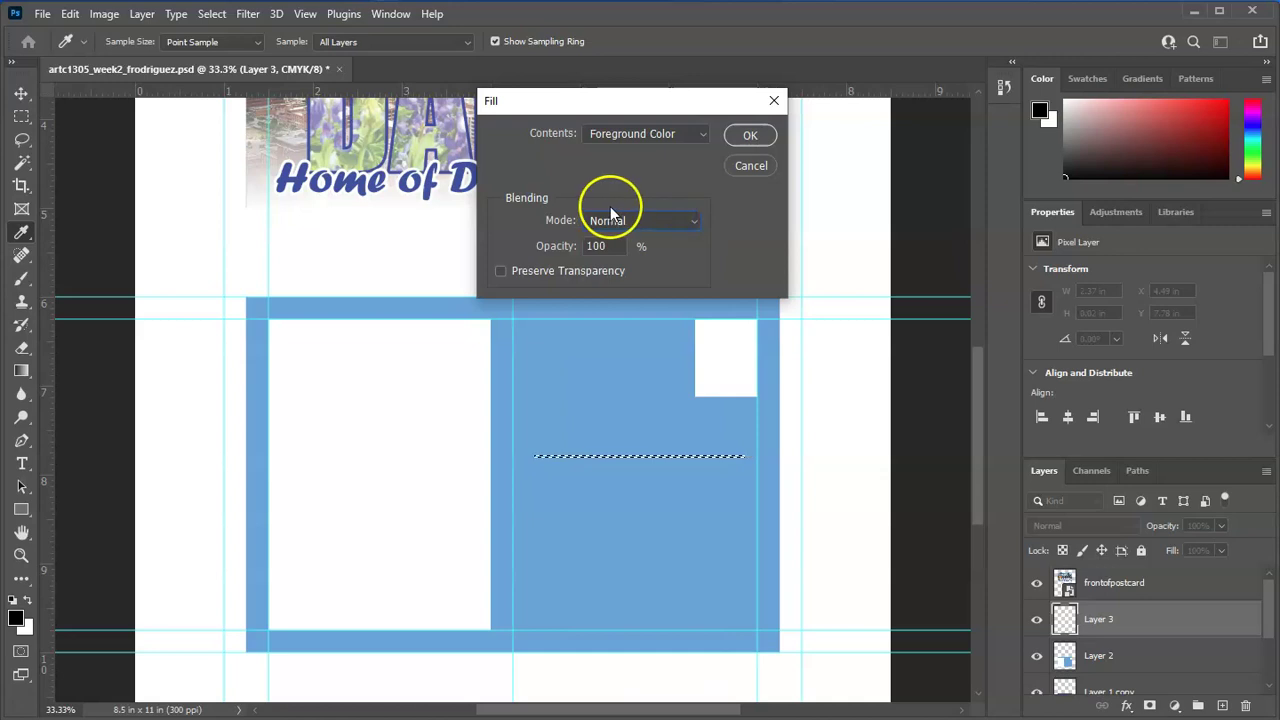
{"action": "left_click", "coordinate": [678, 142]}
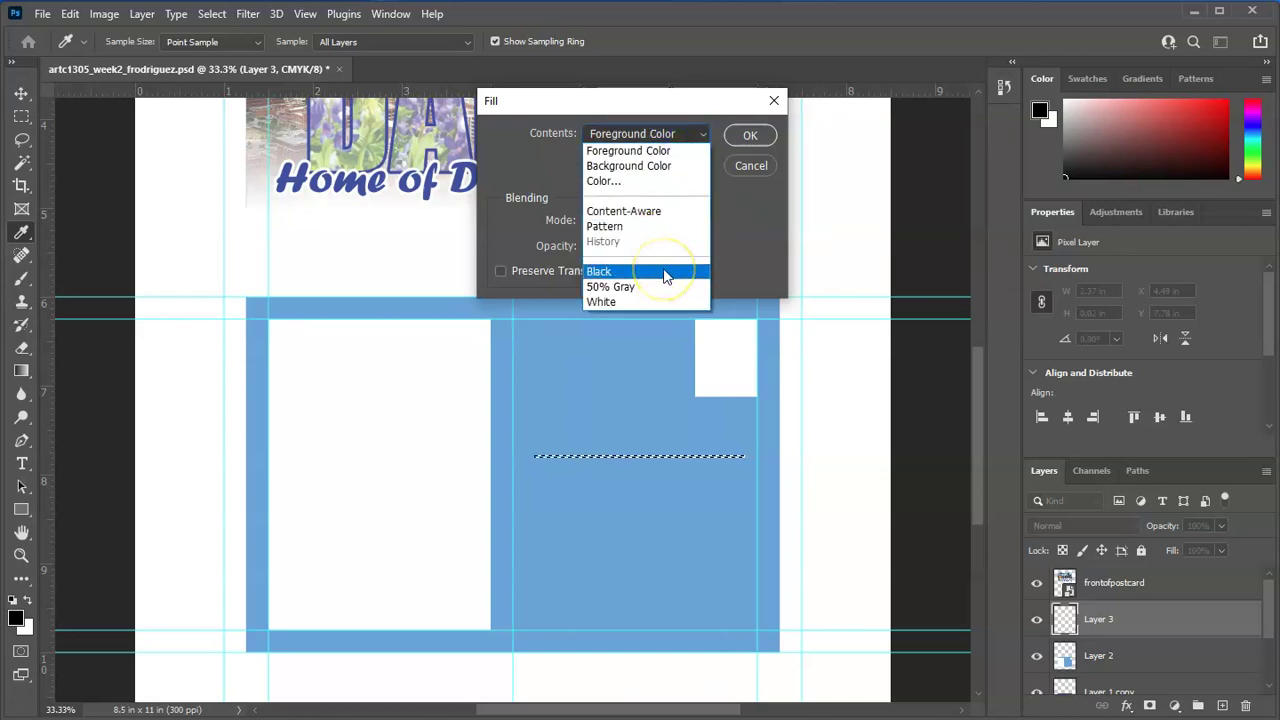
{"action": "left_click", "coordinate": [665, 272]}
{"action": "left_click", "coordinate": [750, 135]}
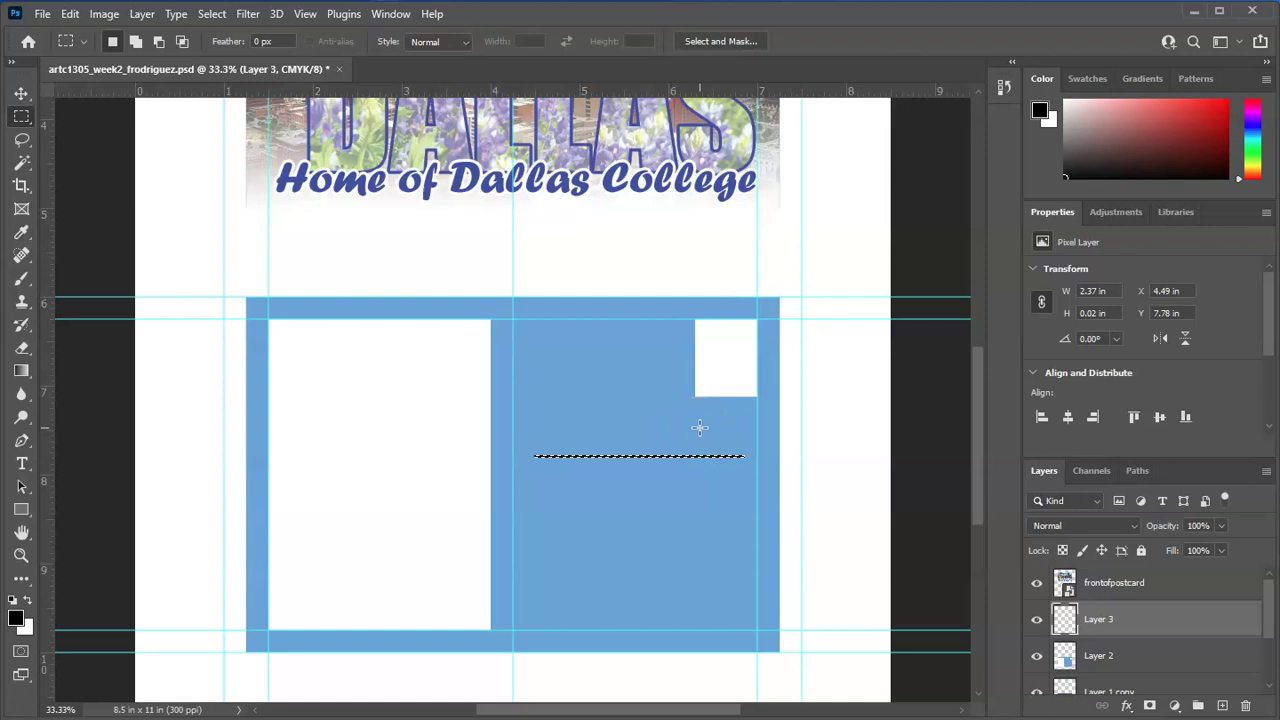
{"action": "left_click", "coordinate": [631, 400]}
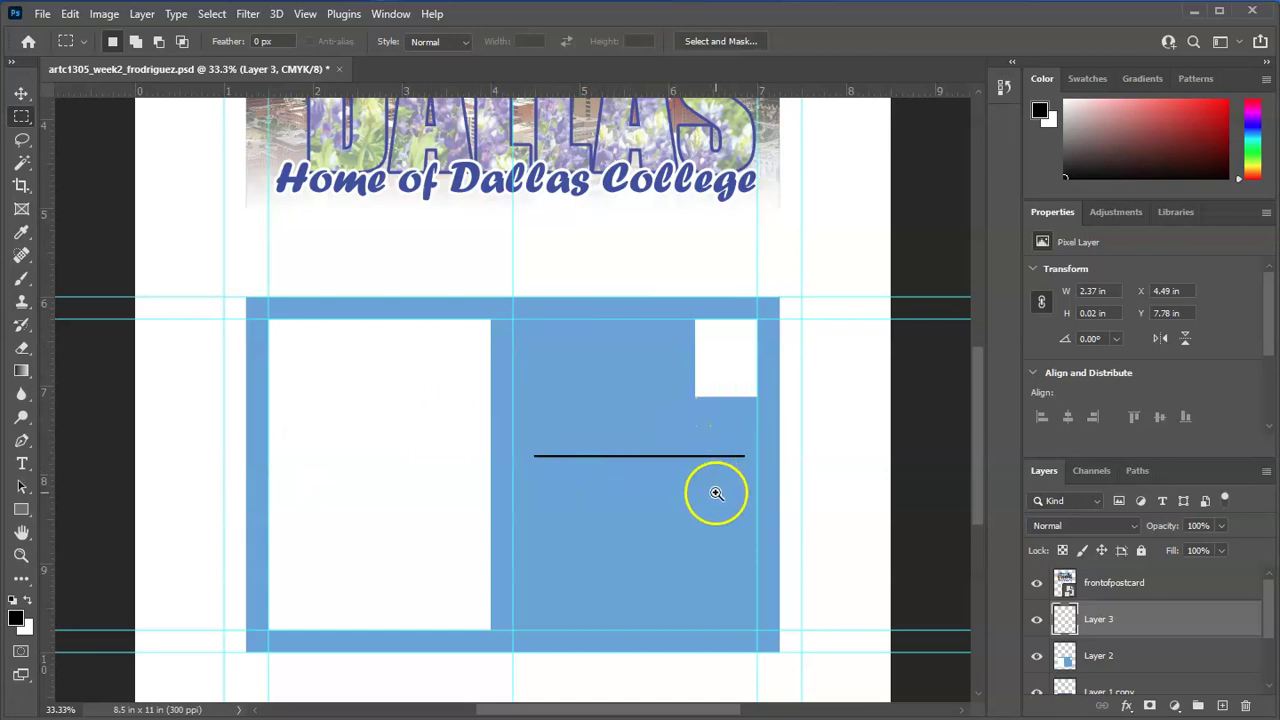
Move the black address line slightly down and to the left, to about X 4.44 and Y 7.98 inches.
{"action": "left_click", "coordinate": [609, 440]}
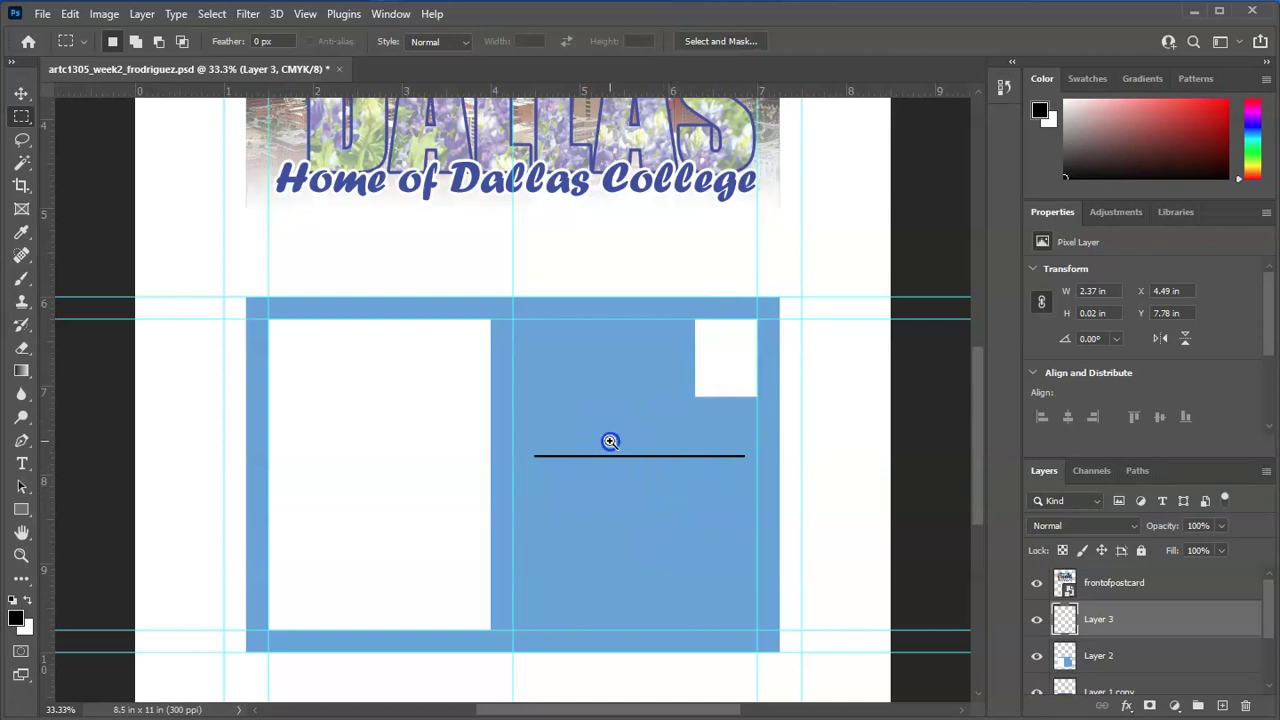
{"action": "left_click", "coordinate": [641, 465]}
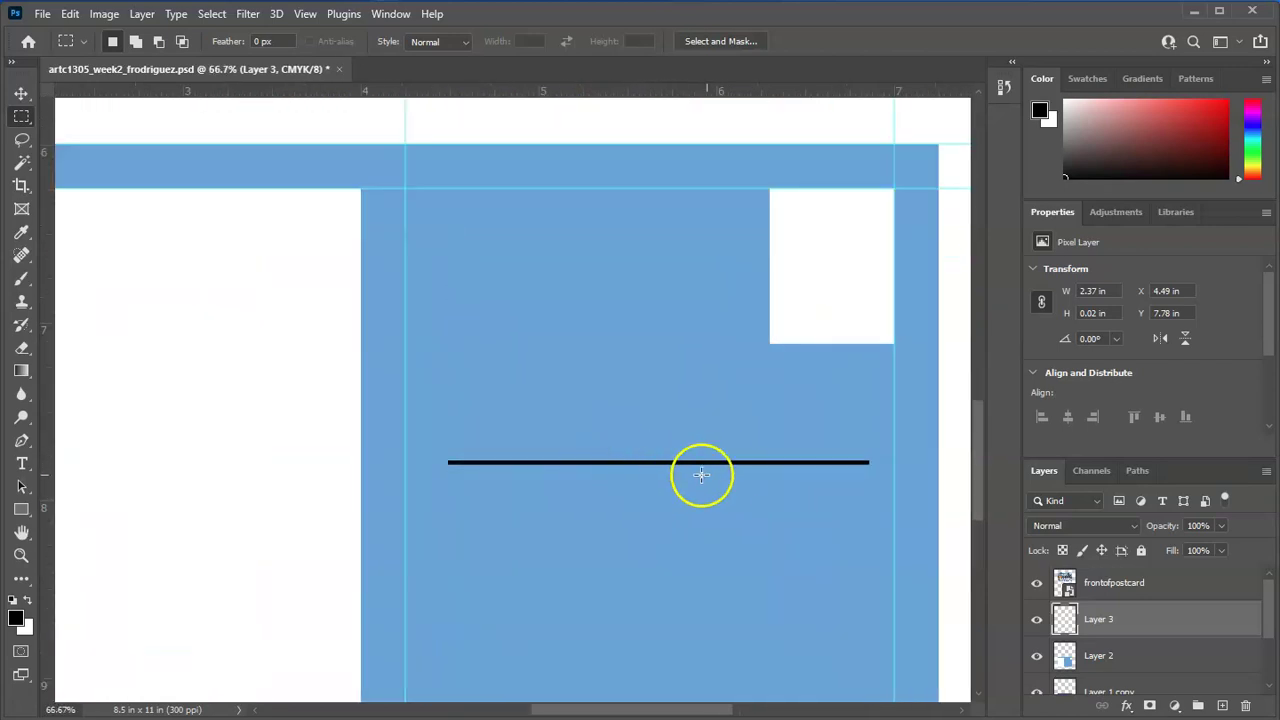
{"action": "left_click", "coordinate": [21, 92]}
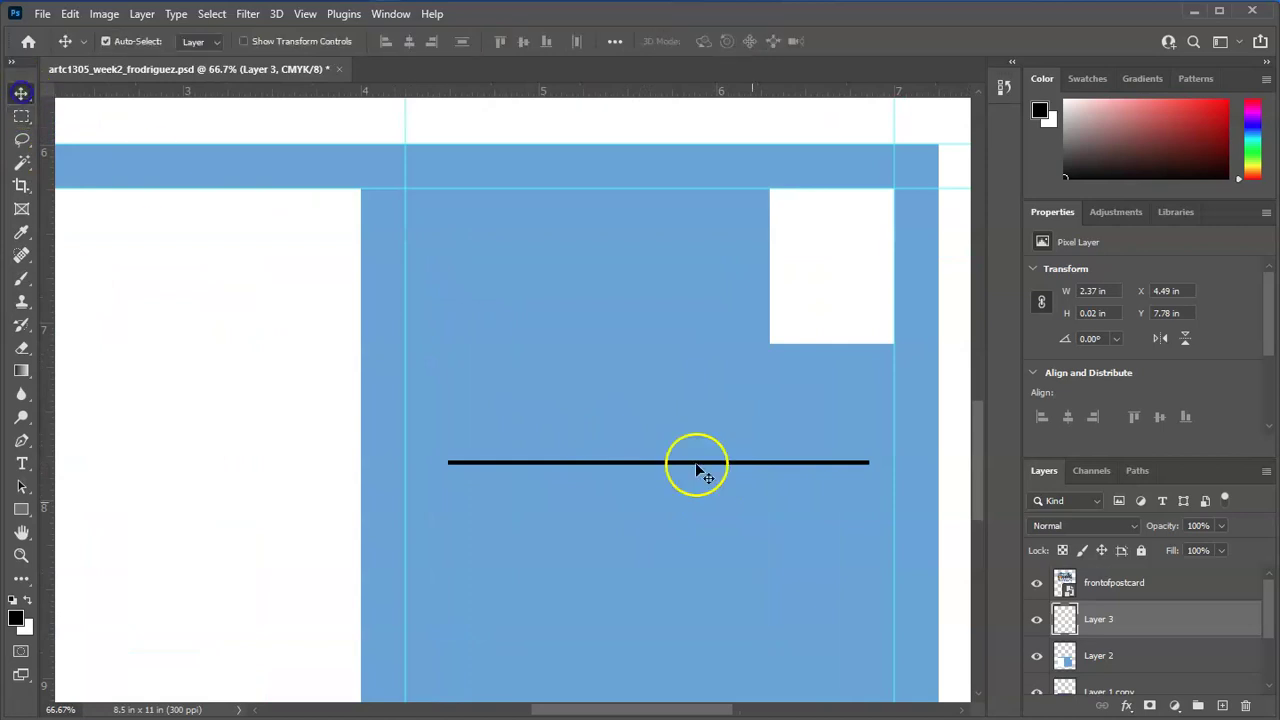
{"action": "left_click_drag", "start_coordinate": [676, 465], "coordinate": [667, 496]}
{"action": "scroll", "coordinate": [677, 557], "scroll_direction": "down", "scroll_amount": 3}
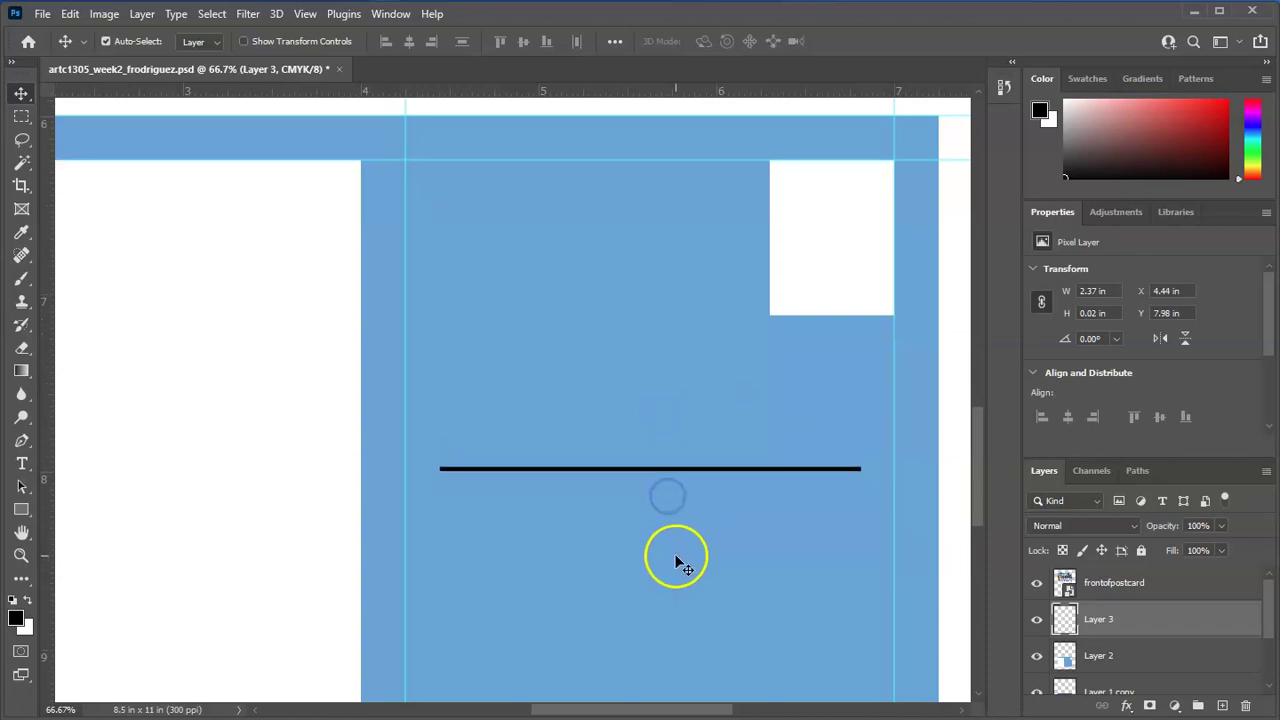
{"action": "scroll", "coordinate": [683, 516], "scroll_direction": "down", "scroll_amount": 1}
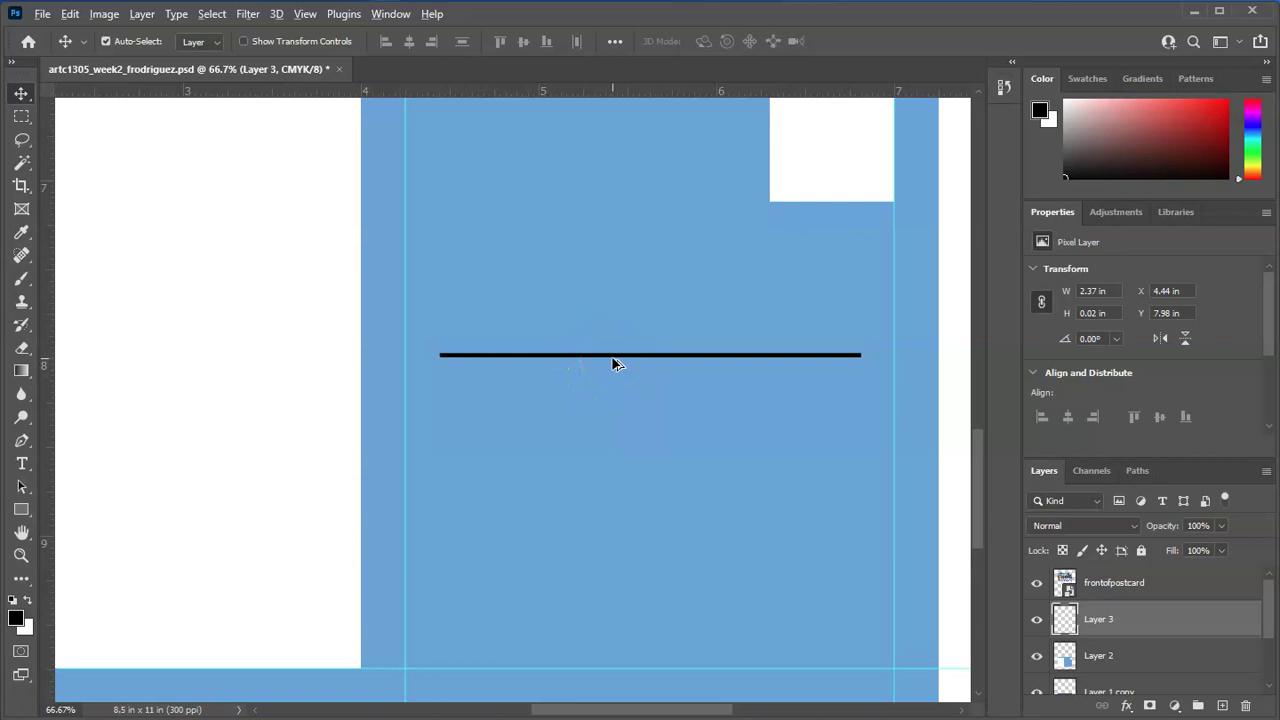
Try to duplicate the address line a short distance below itself with the Move tool, and undo the attempts.
{"action": "left_click_drag", "start_coordinate": [613, 362], "coordinate": [612, 396]}
{"action": "key", "text": "ctrl+z"}
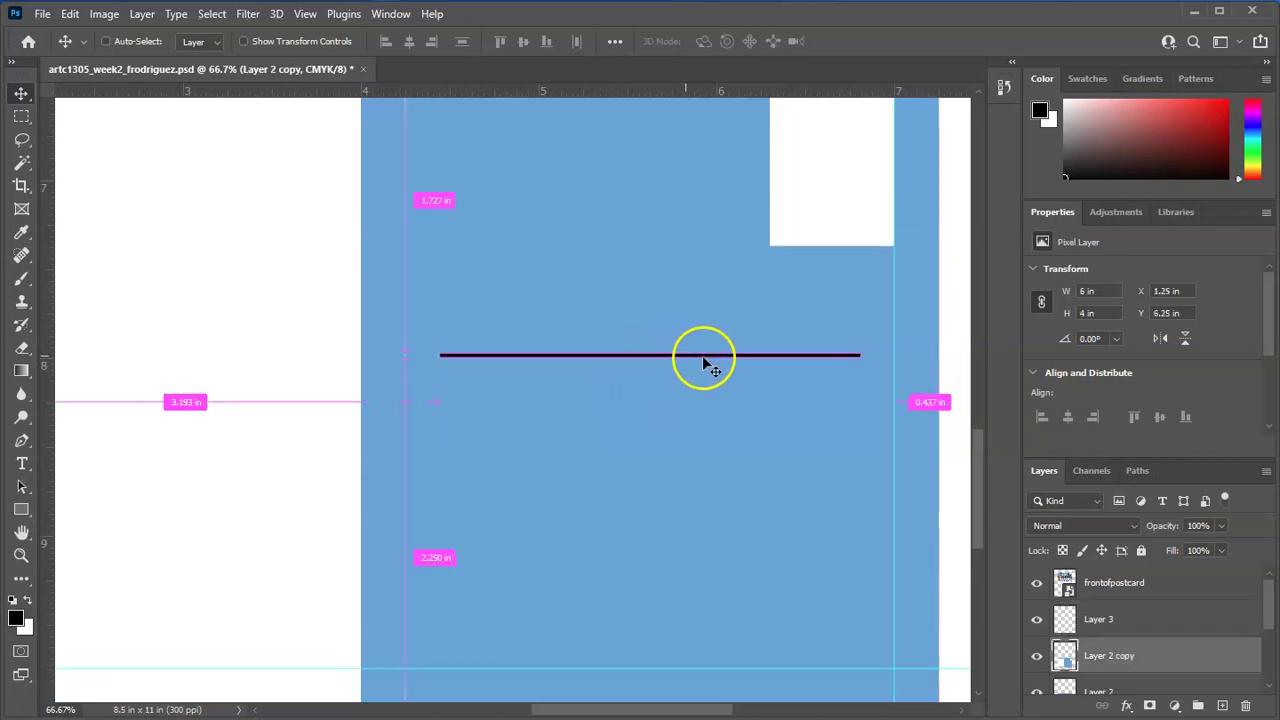
{"action": "key", "text": "ctrl+z"}
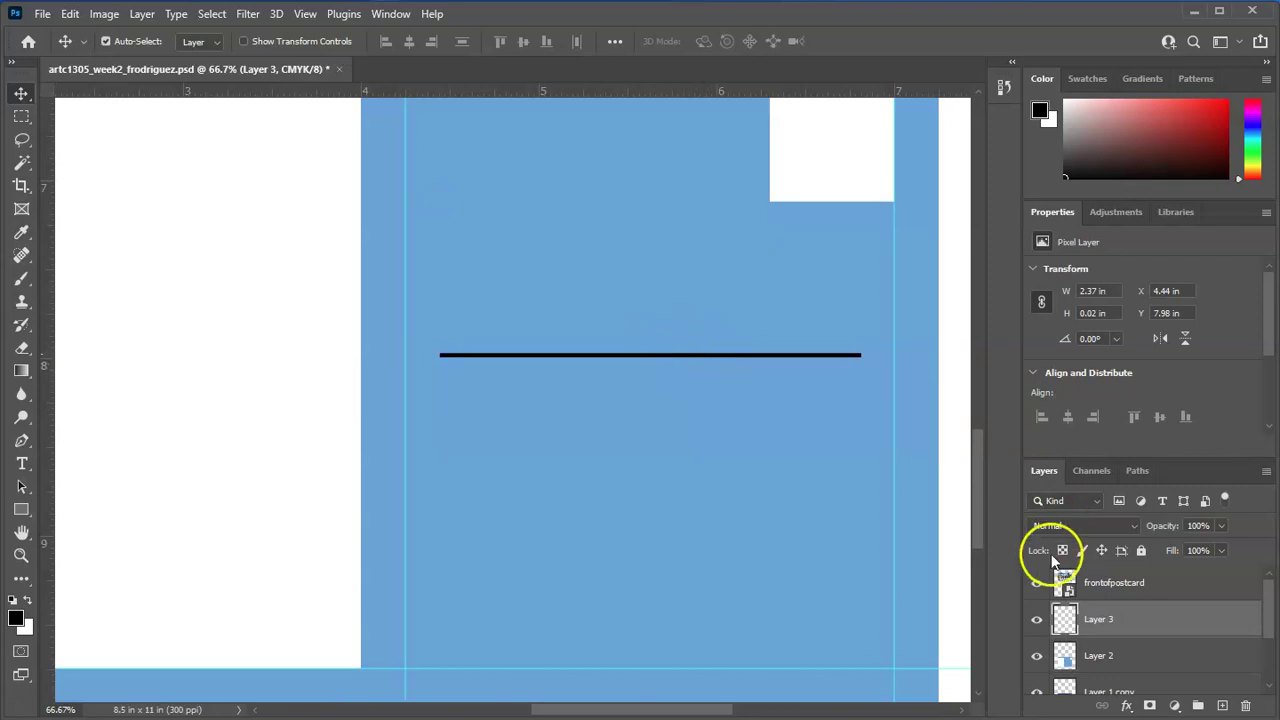
{"action": "left_click", "coordinate": [1036, 619]}
{"action": "left_click", "coordinate": [1036, 619]}
{"action": "right_click", "coordinate": [788, 358]}
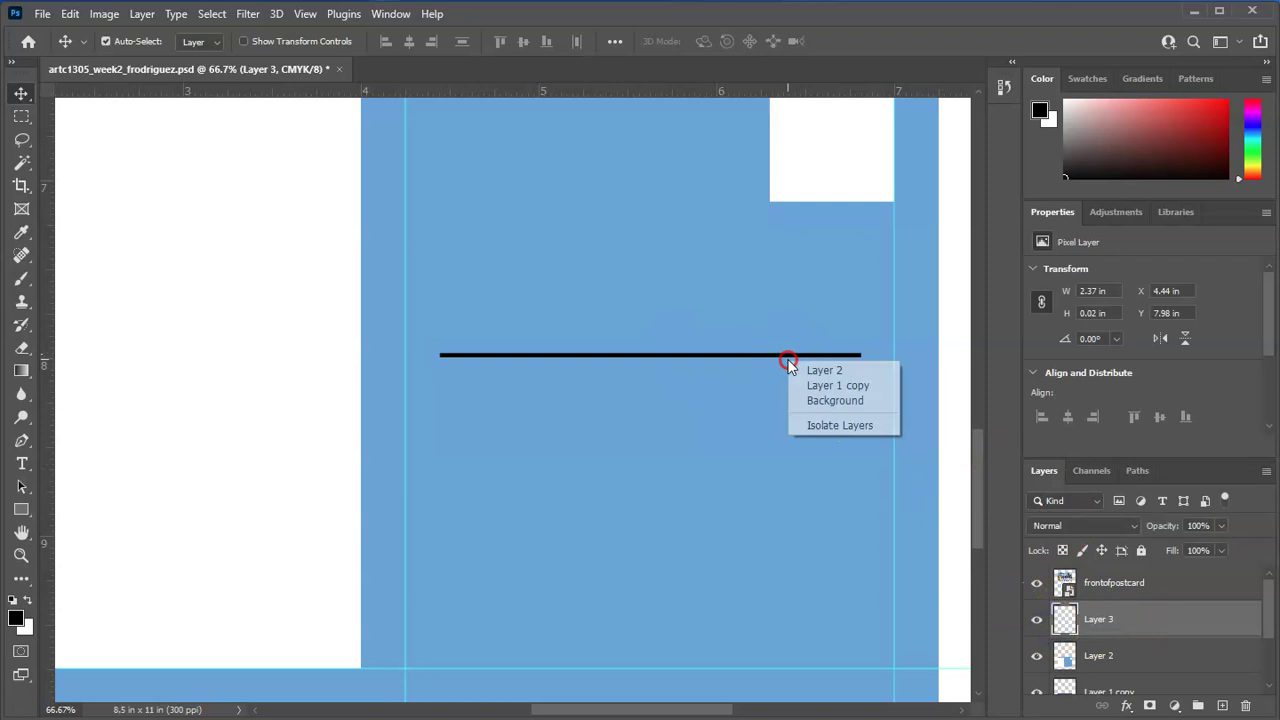
{"action": "left_click", "coordinate": [785, 358]}
{"action": "left_click_drag", "start_coordinate": [785, 367], "coordinate": [765, 427]}
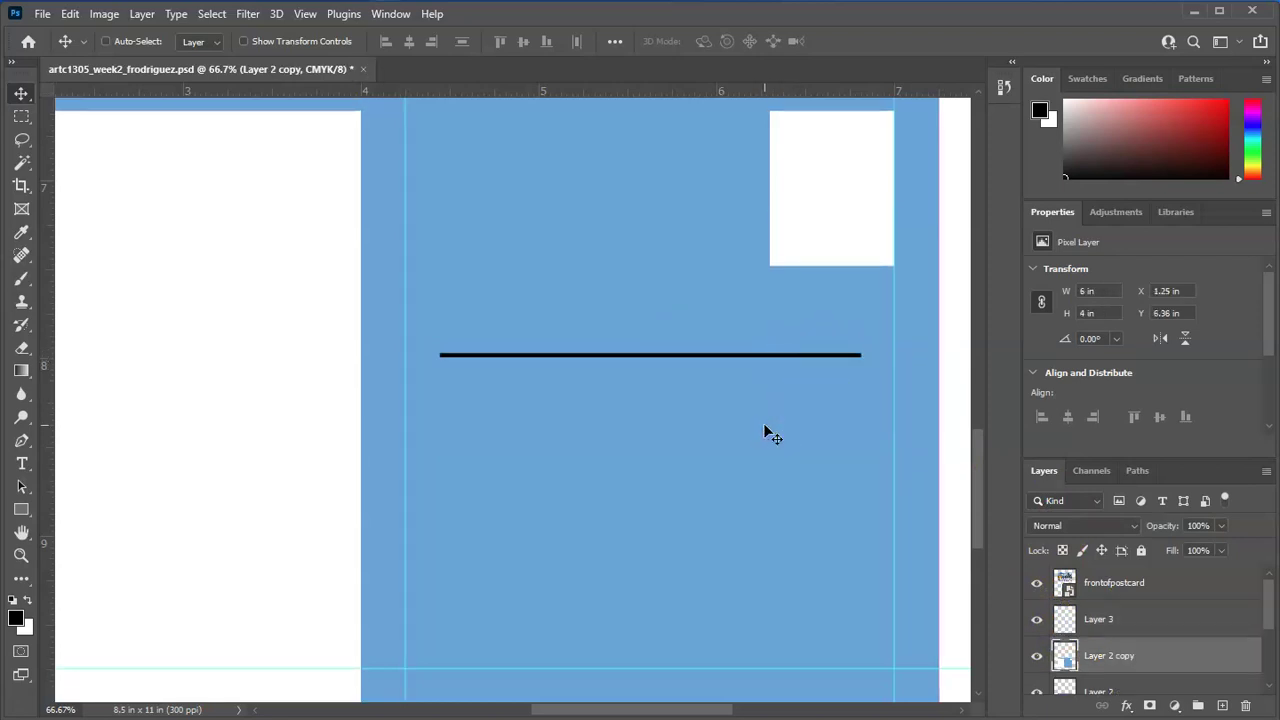
{"action": "key", "text": "ctrl+z"}
{"action": "left_click", "coordinate": [564, 336]}
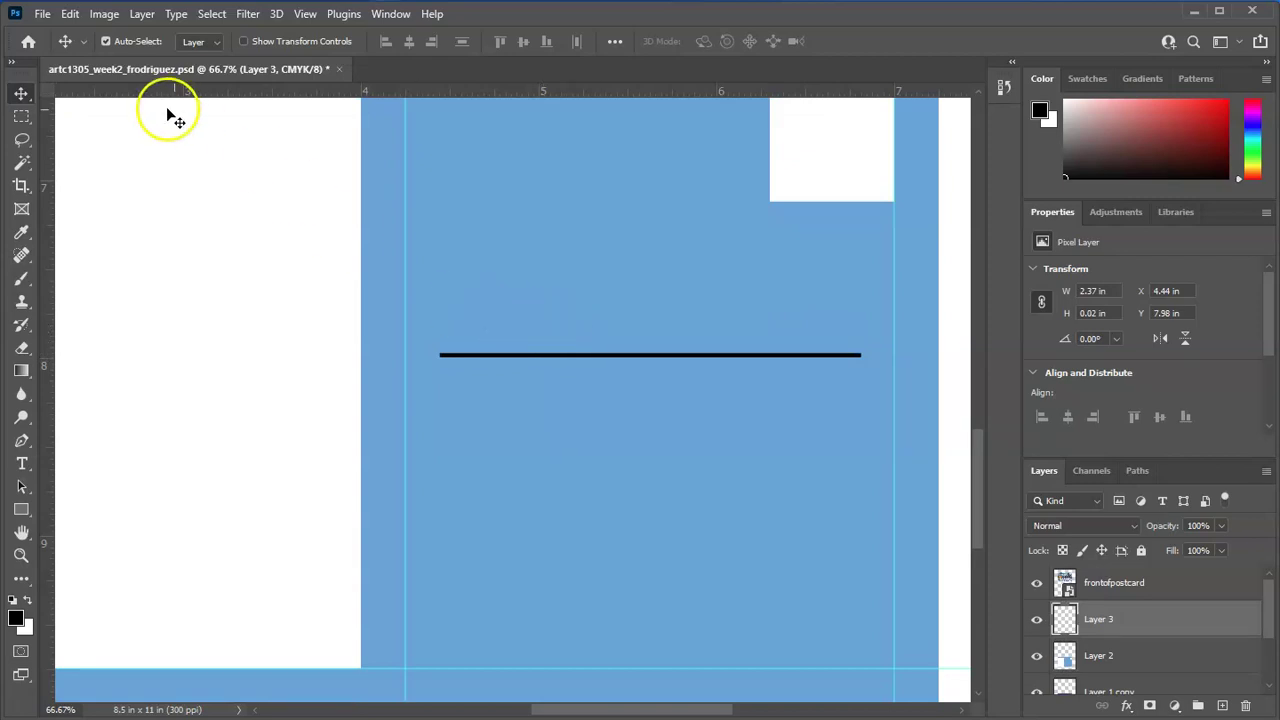
Select an area about 2.55 by 0.36 inch around the address line, copy it, clear the selection, and paste the copy.
{"action": "key", "text": "m"}
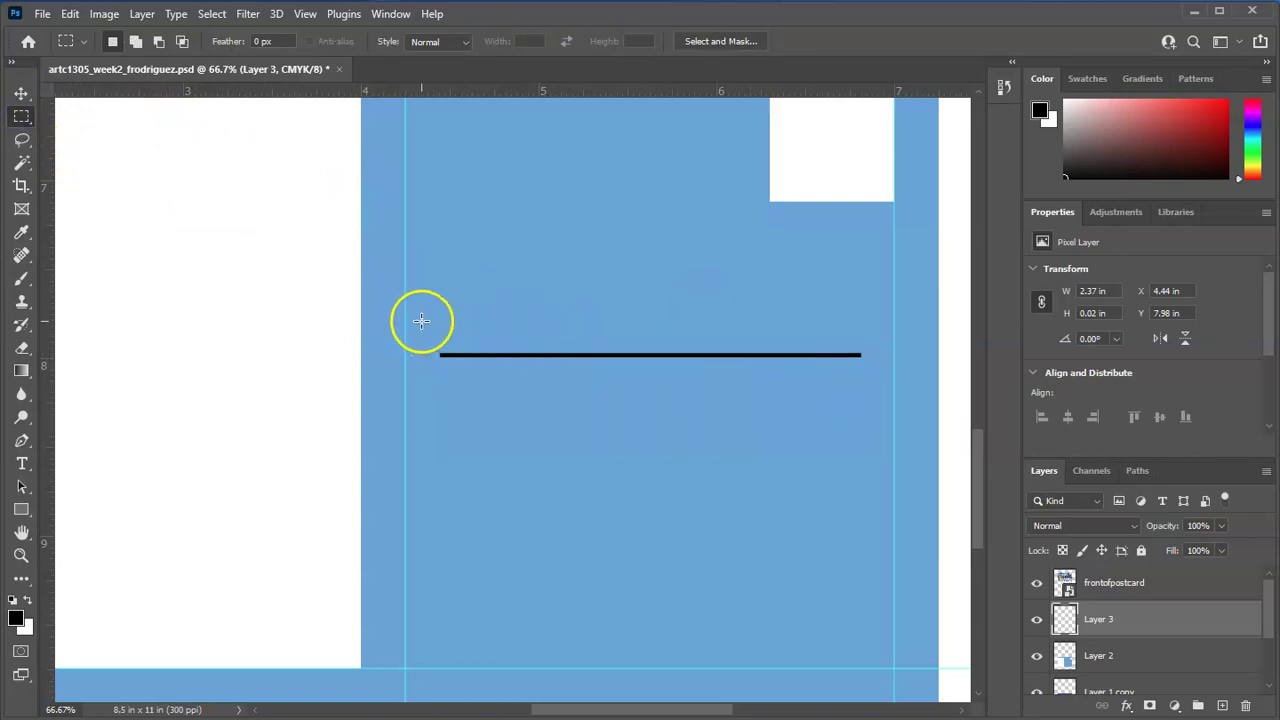
{"action": "right_click", "coordinate": [19, 124]}
{"action": "left_click", "coordinate": [122, 116]}
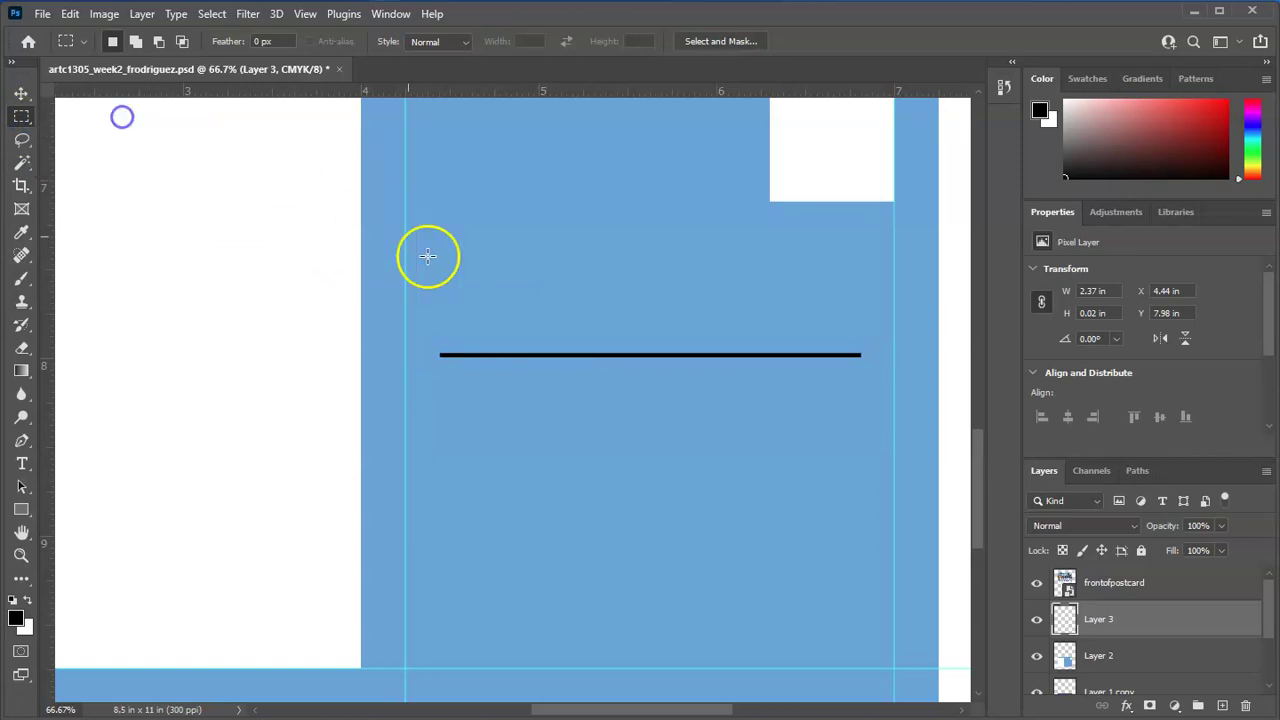
{"action": "left_click_drag", "start_coordinate": [417, 326], "coordinate": [869, 389]}
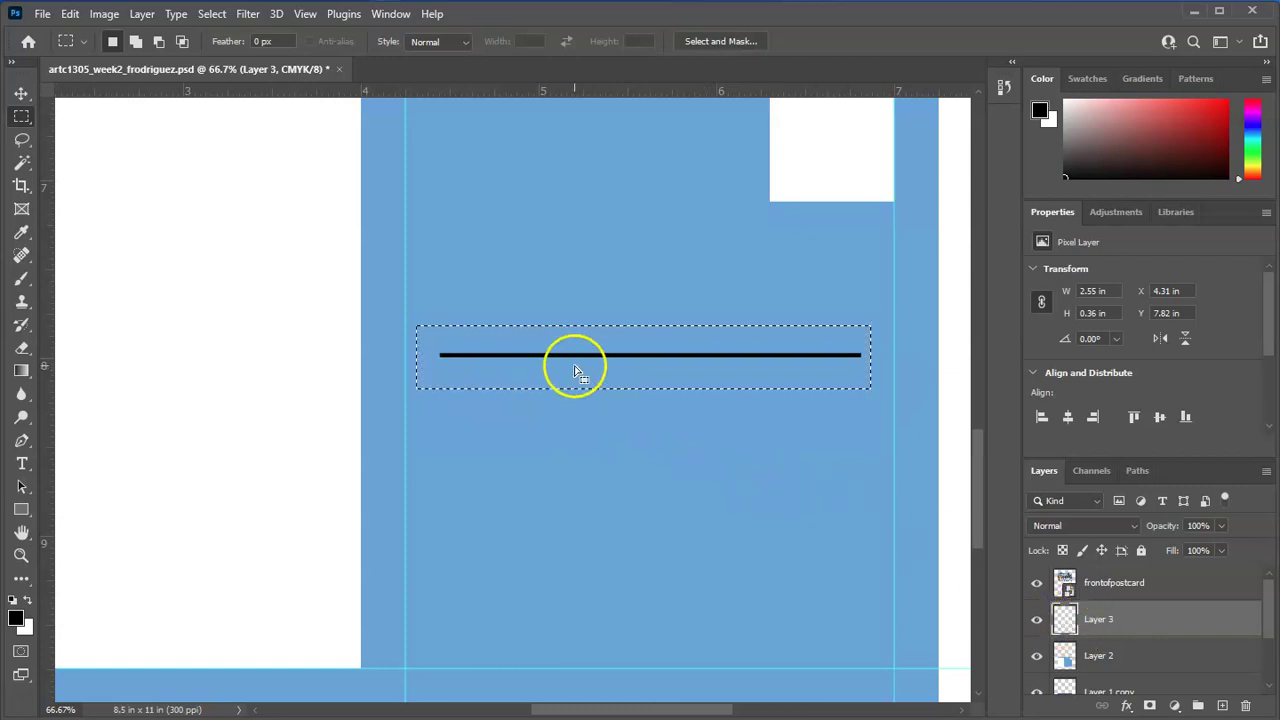
{"action": "left_click", "coordinate": [70, 14]}
{"action": "left_click", "coordinate": [95, 136]}
{"action": "left_click", "coordinate": [766, 294]}
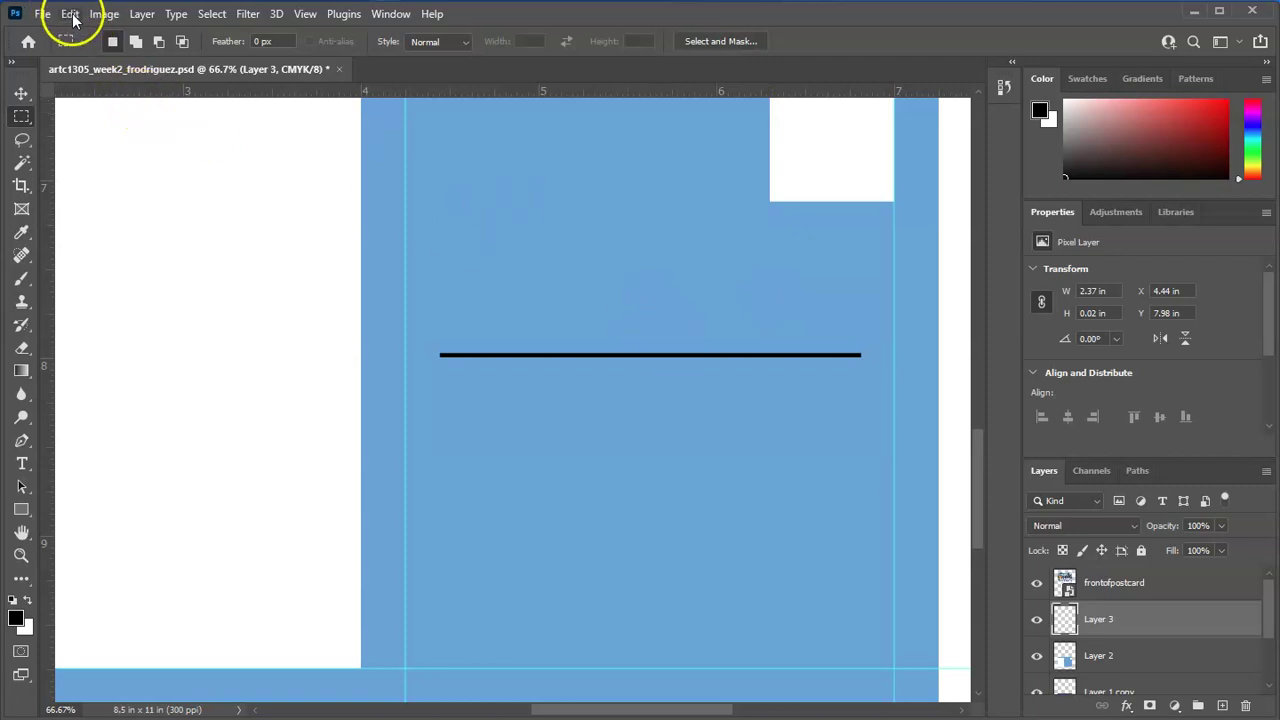
{"action": "left_click", "coordinate": [70, 14]}
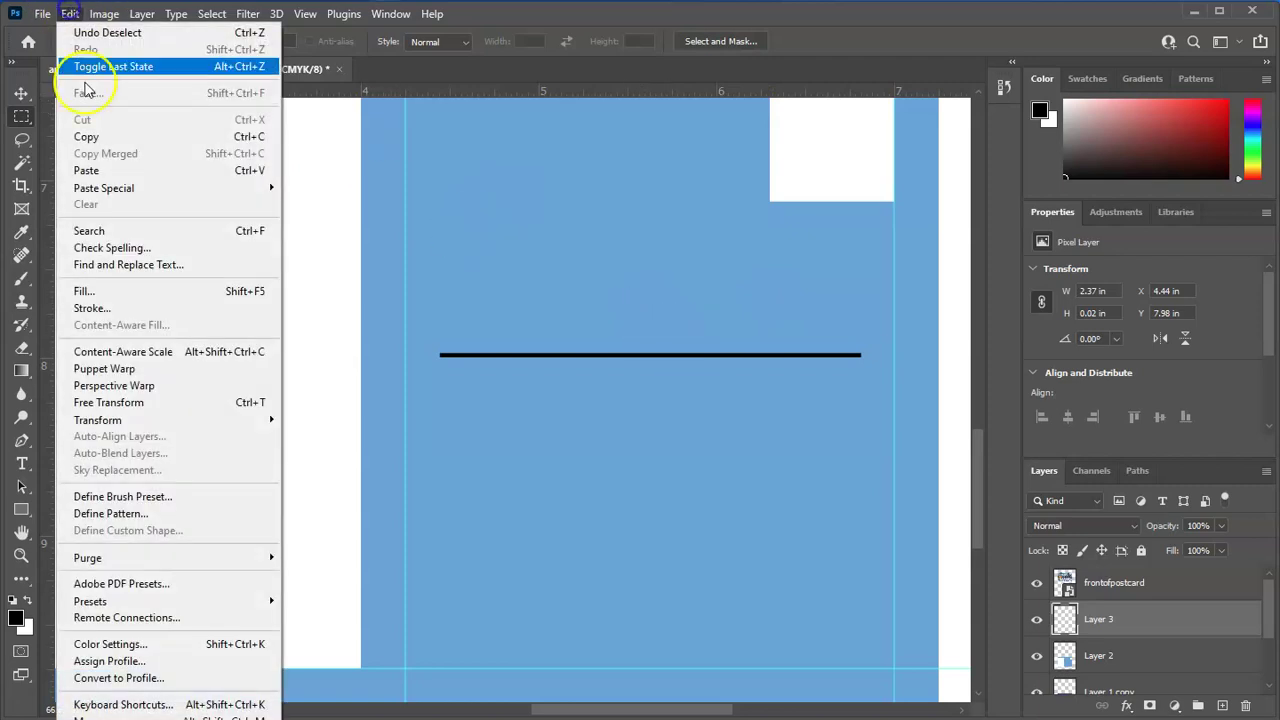
{"action": "left_click", "coordinate": [100, 171]}
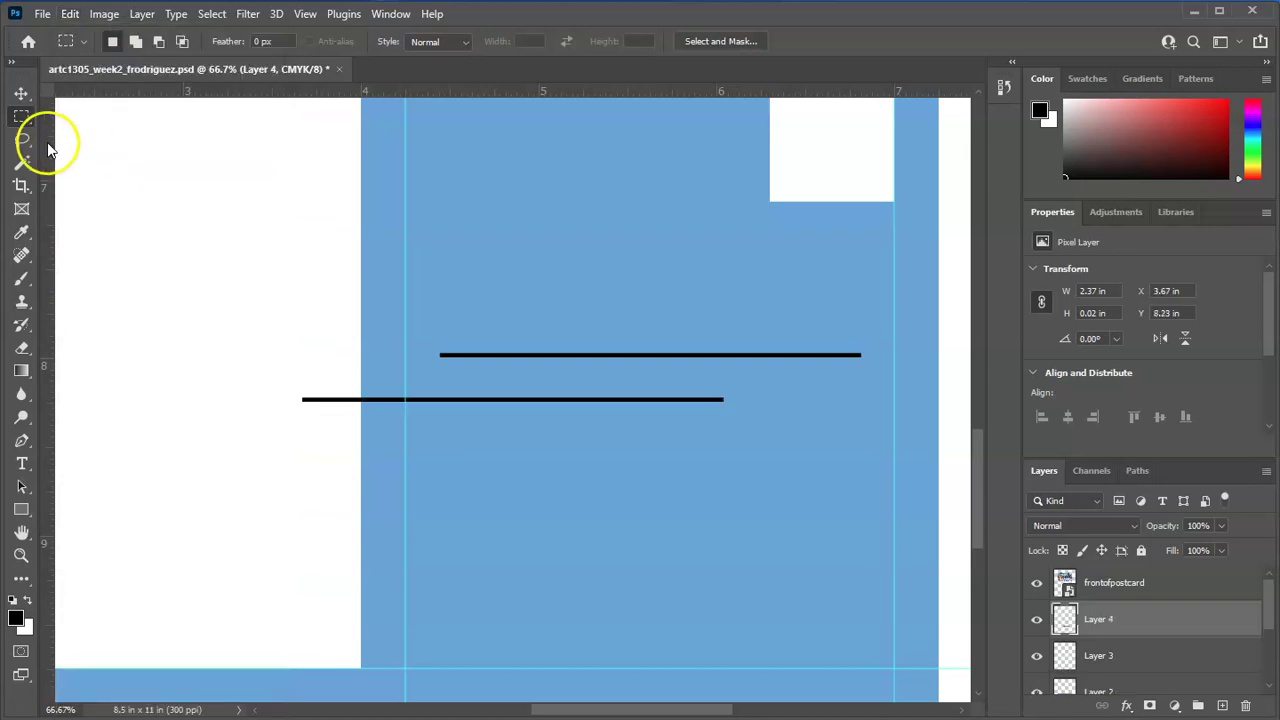
Place the pasted line on Layer 4 directly beneath the first address line, and duplicate it twice downward at equal spacing.
{"action": "left_click", "coordinate": [21, 93]}
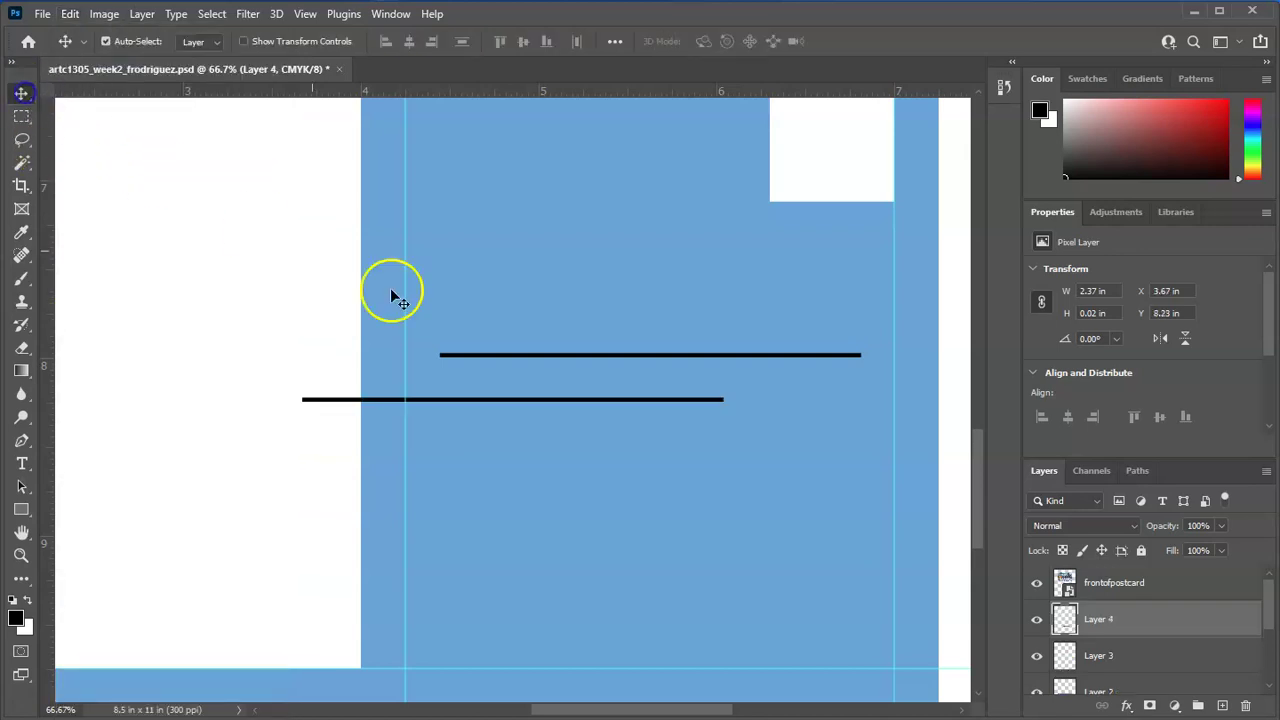
{"action": "left_click", "coordinate": [473, 407]}
{"action": "left_click_drag", "start_coordinate": [473, 407], "coordinate": [481, 409]}
{"action": "key", "text": "ctrl+z"}
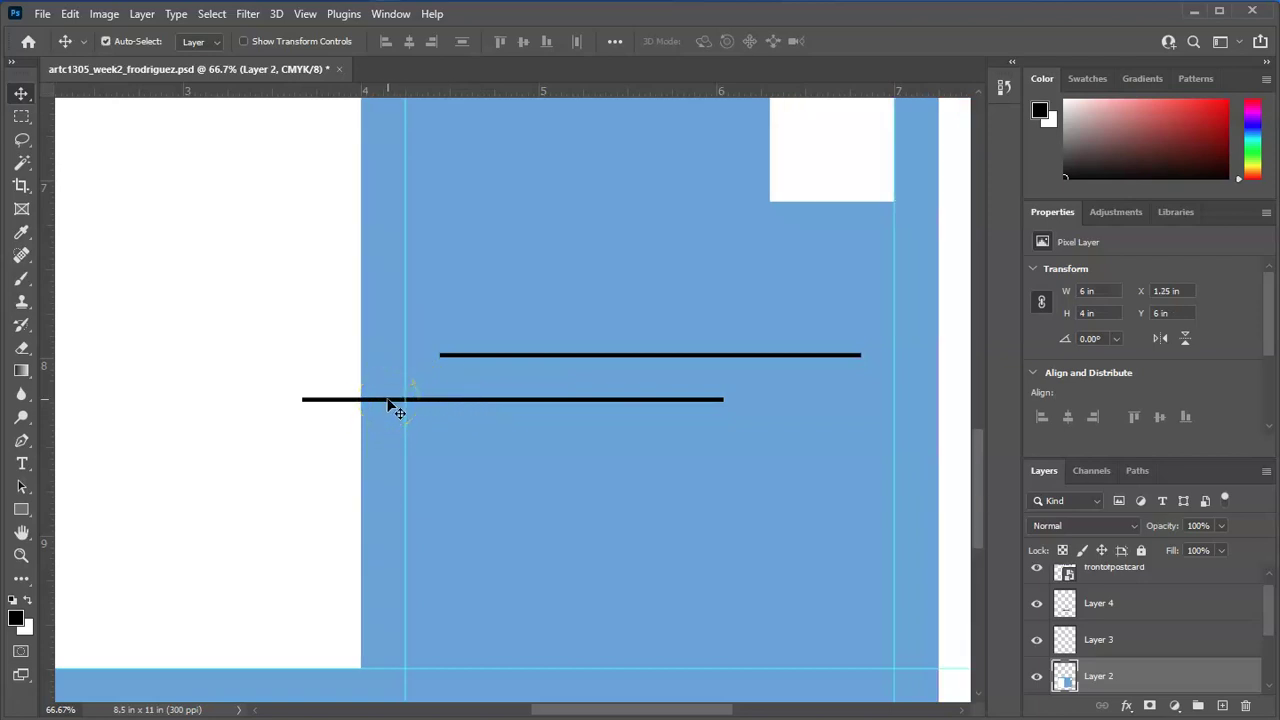
{"action": "right_click", "coordinate": [388, 400]}
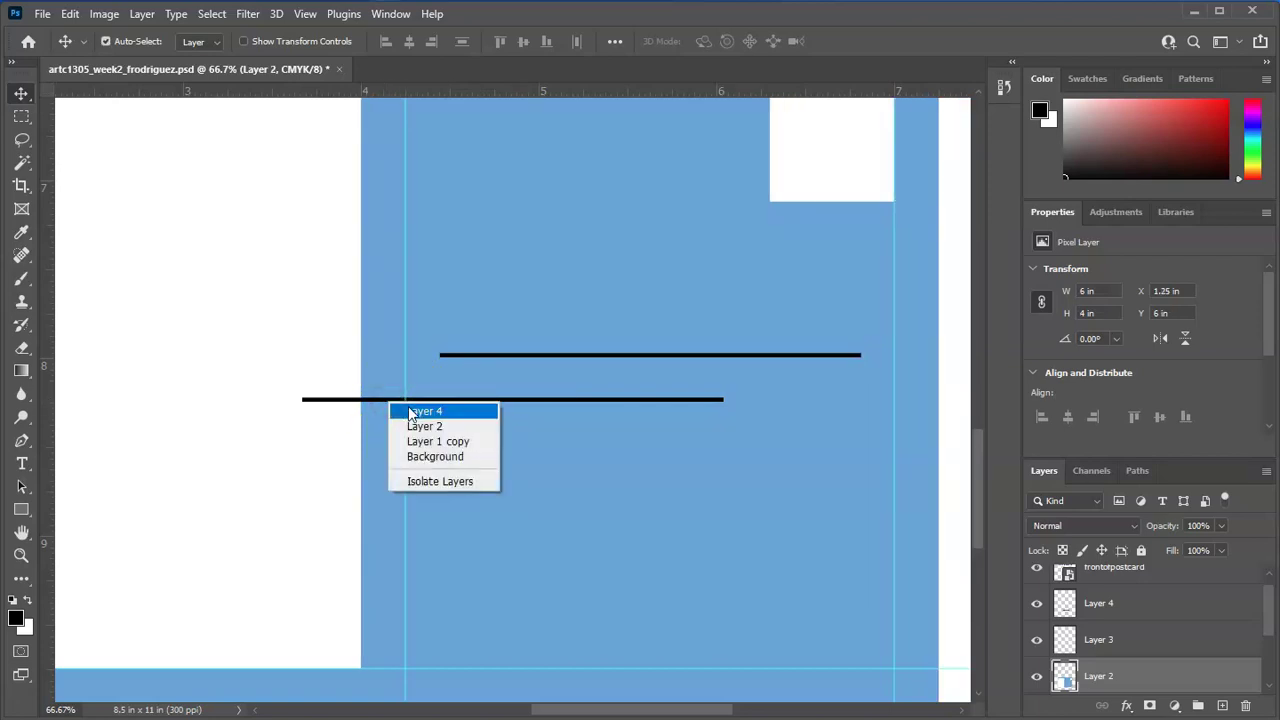
{"action": "left_click", "coordinate": [420, 411]}
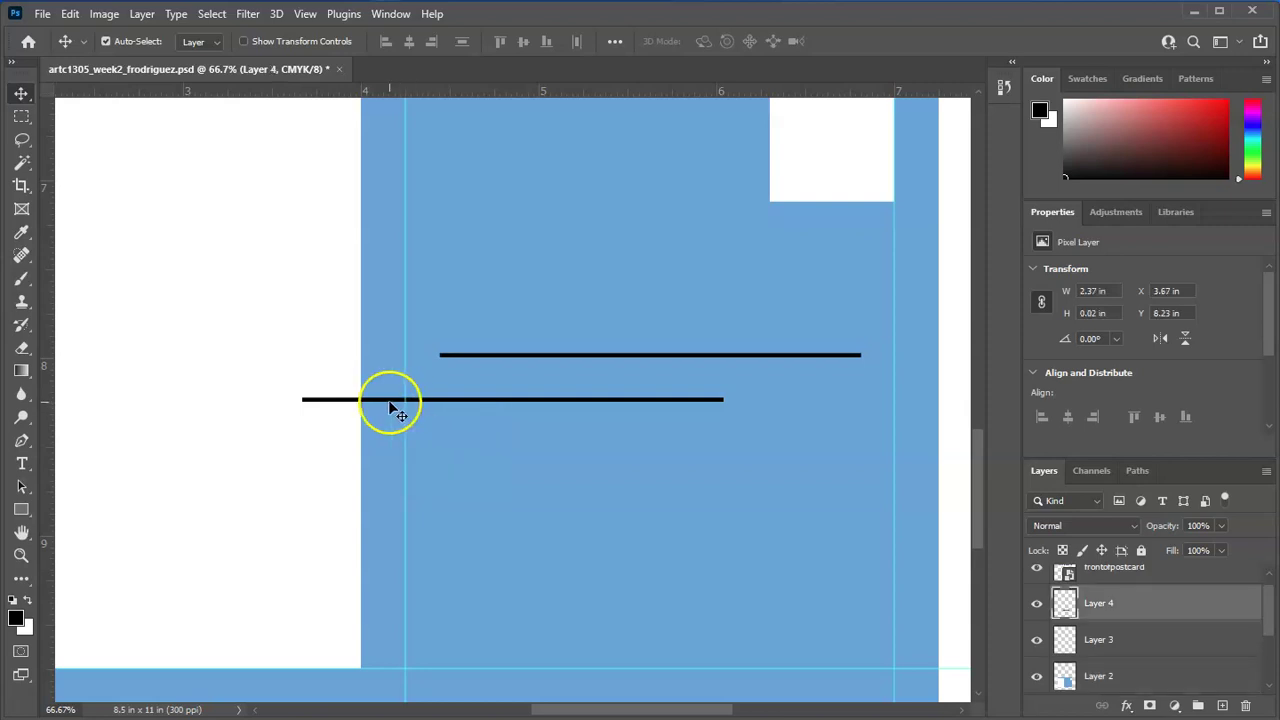
{"action": "left_click_drag", "start_coordinate": [390, 404], "coordinate": [534, 458]}
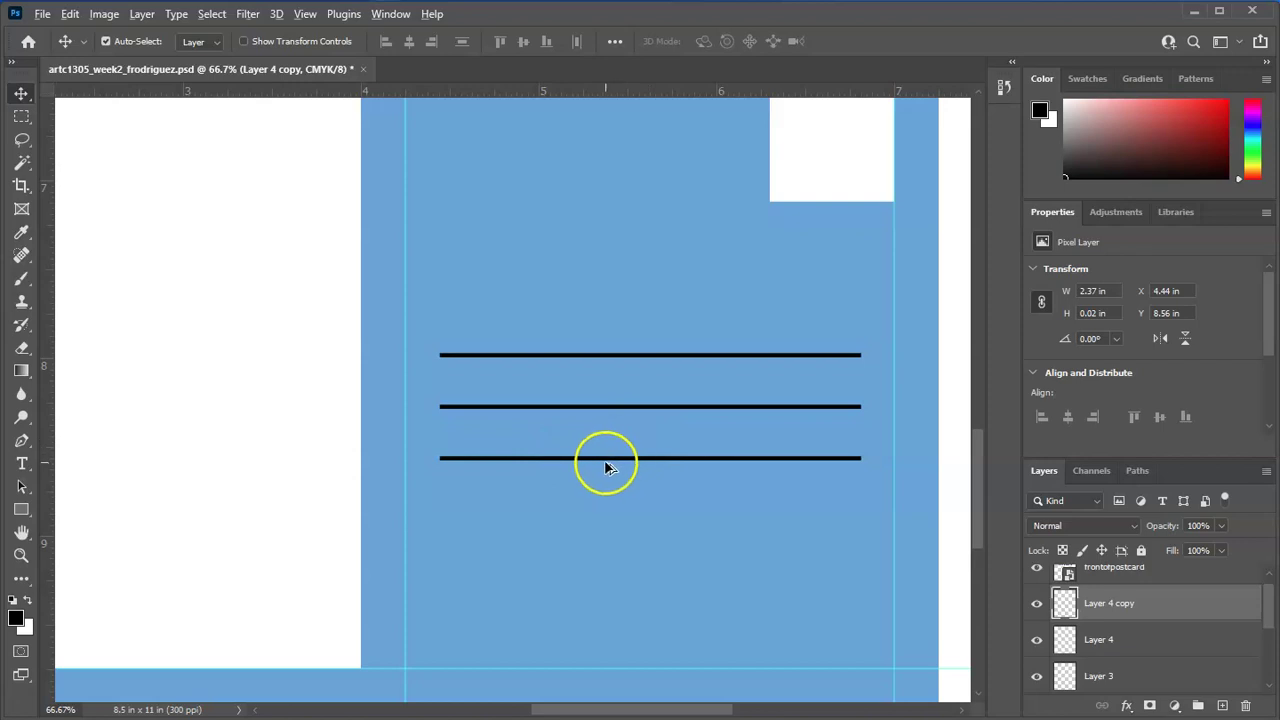
{"action": "left_click_drag", "start_coordinate": [607, 466], "coordinate": [599, 505]}
{"action": "key", "text": "ctrl+0"}
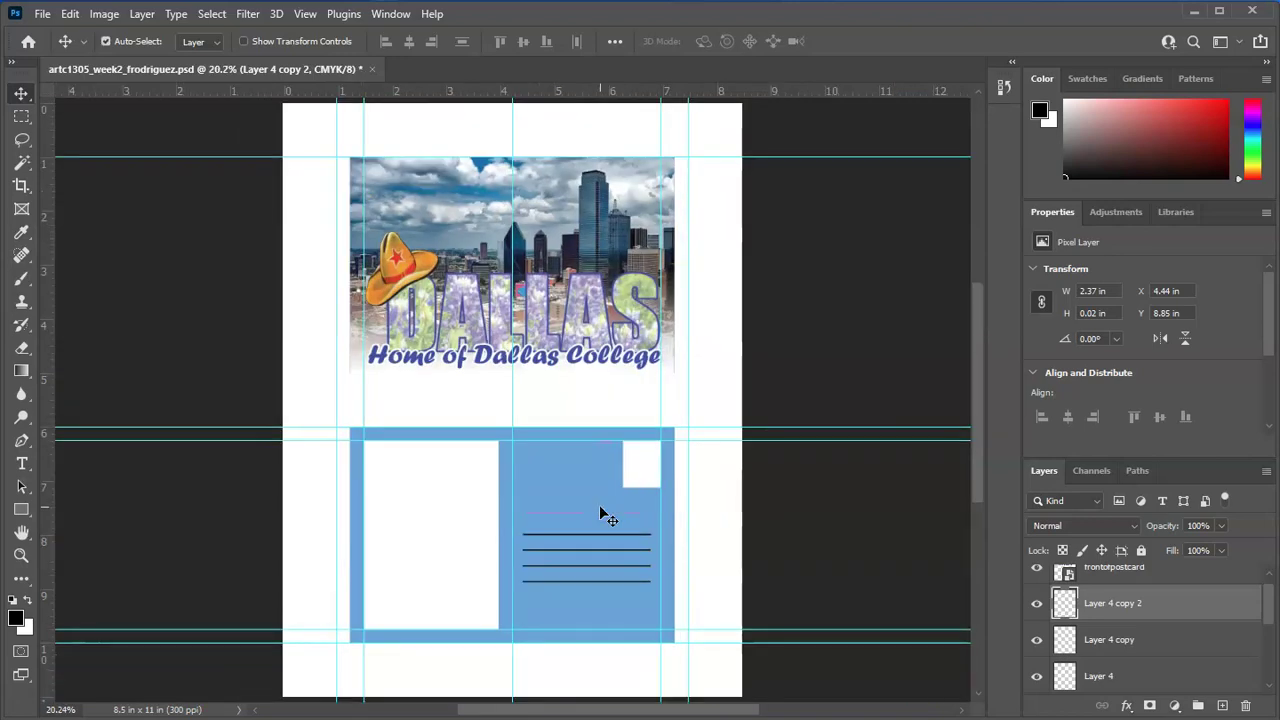
{"action": "key", "text": "ctrl"}
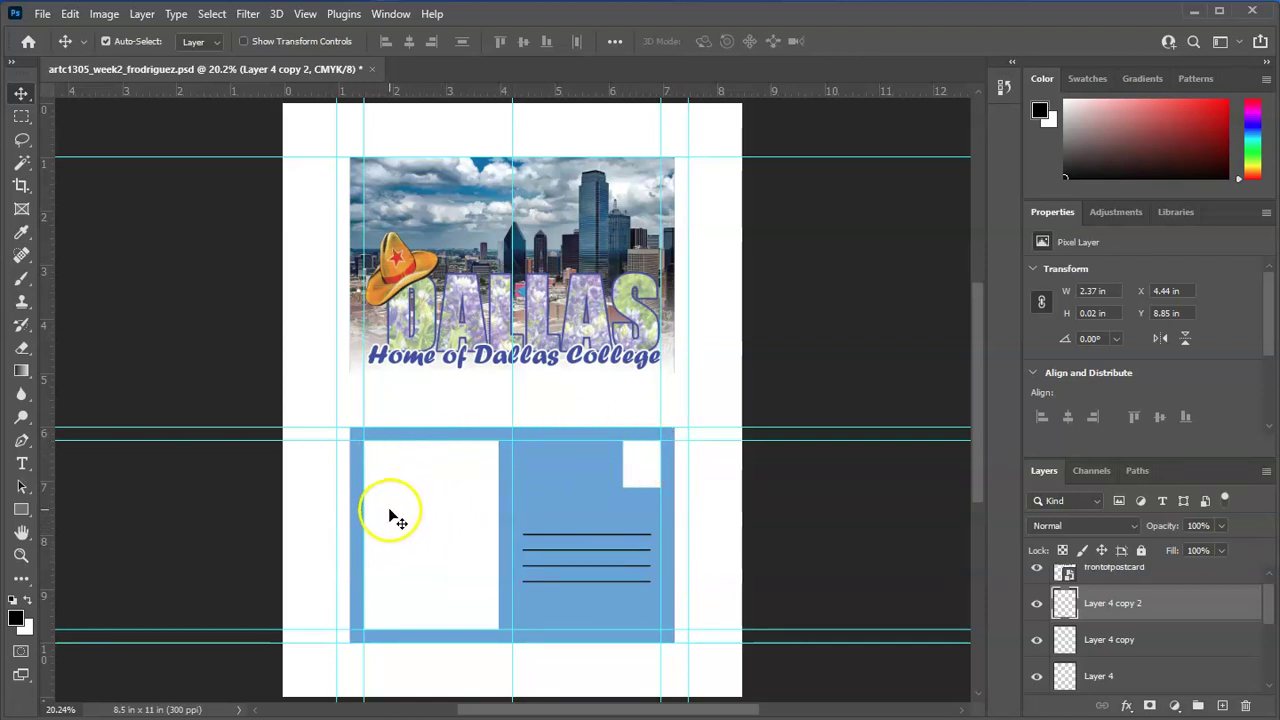
{"action": "left_click", "coordinate": [475, 527]}
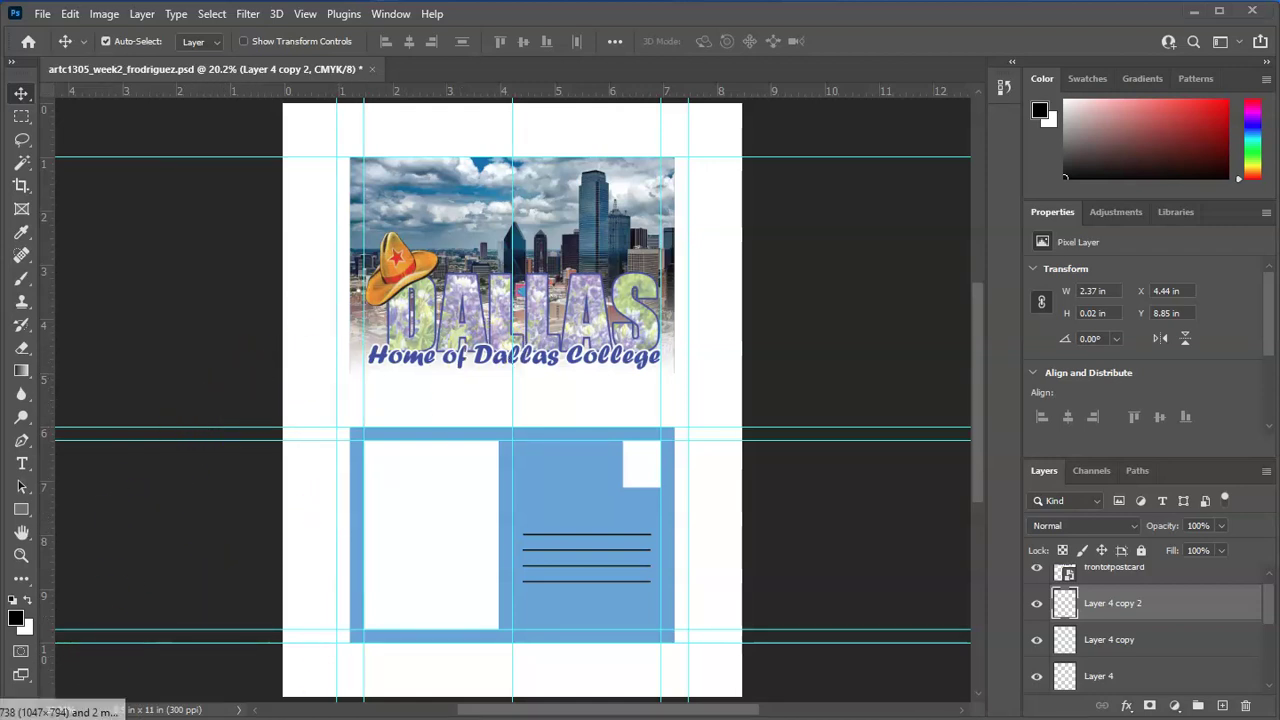
Switch to the web browser and search Google for "reunion tower".
{"action": "left_click", "coordinate": [64, 717]}
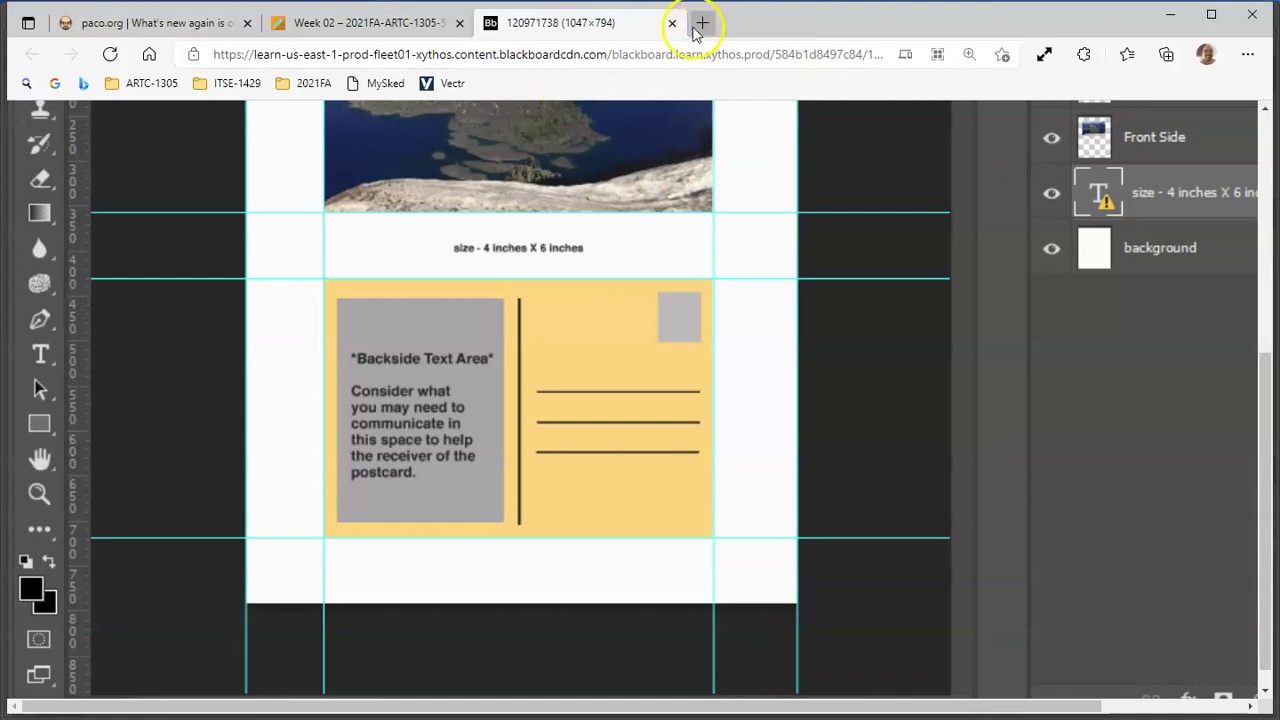
{"action": "left_click", "coordinate": [575, 52]}
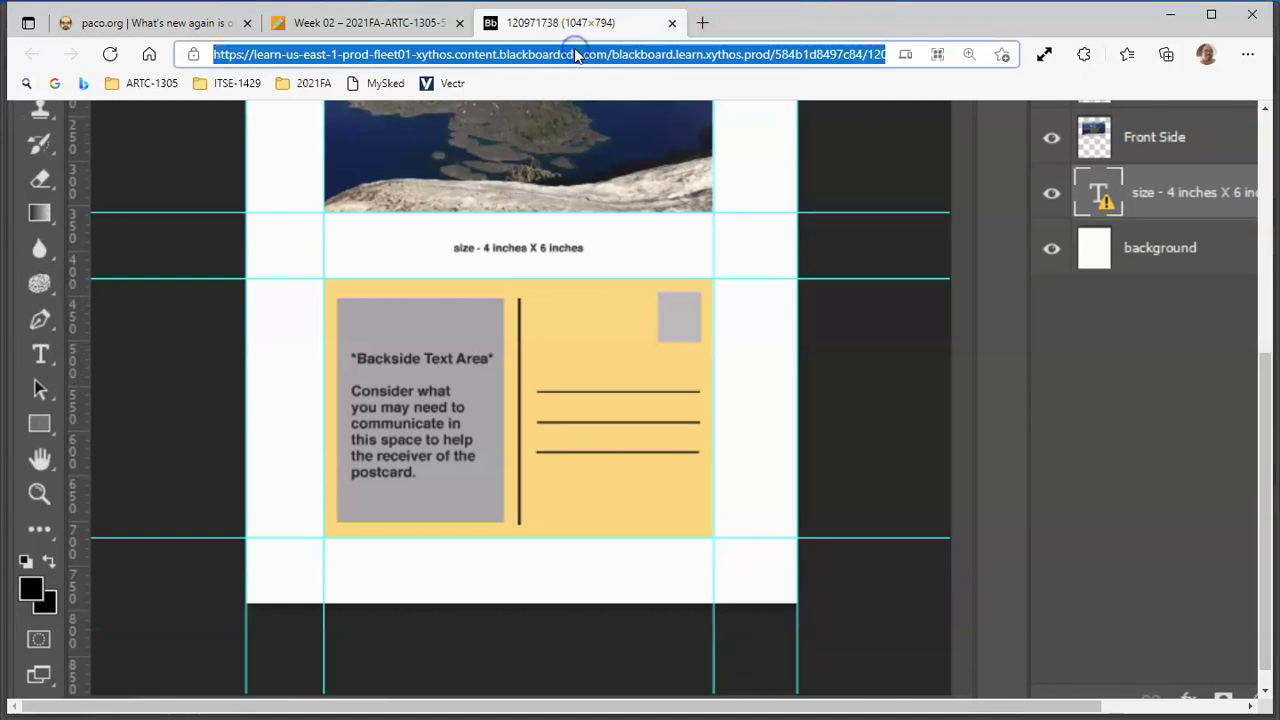
{"action": "left_click", "coordinate": [55, 83]}
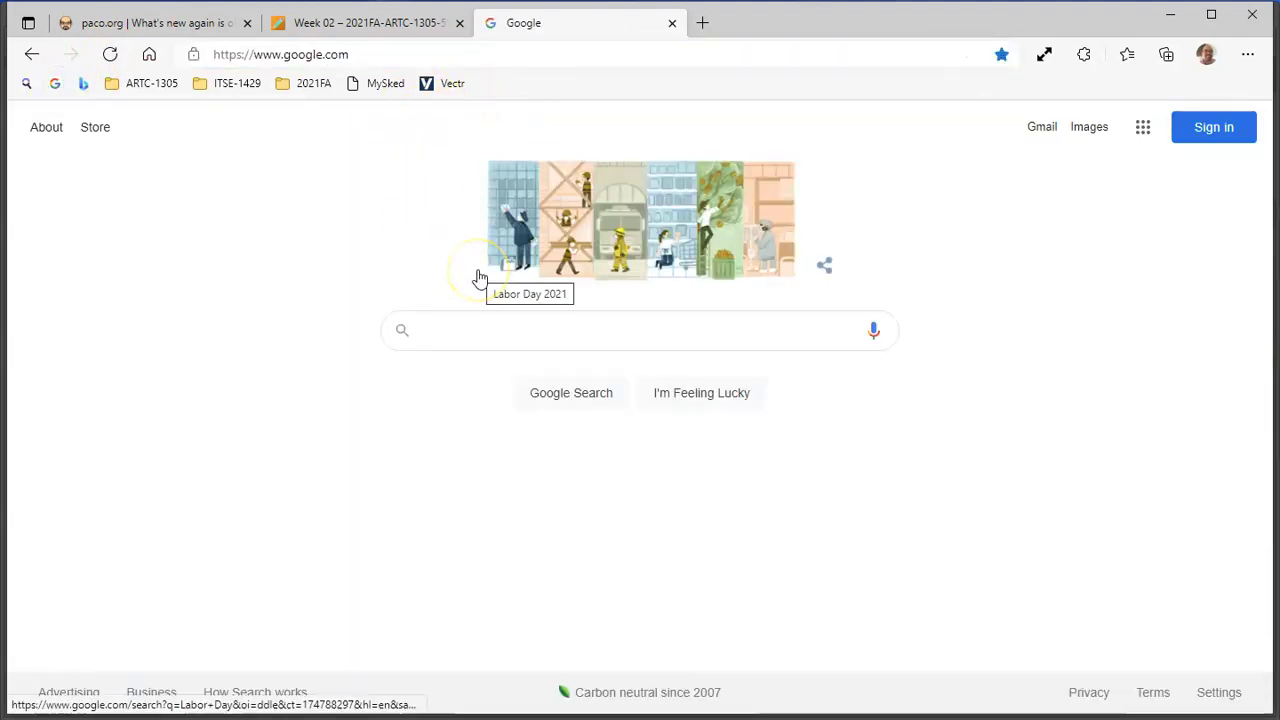
{"action": "left_click", "coordinate": [777, 236]}
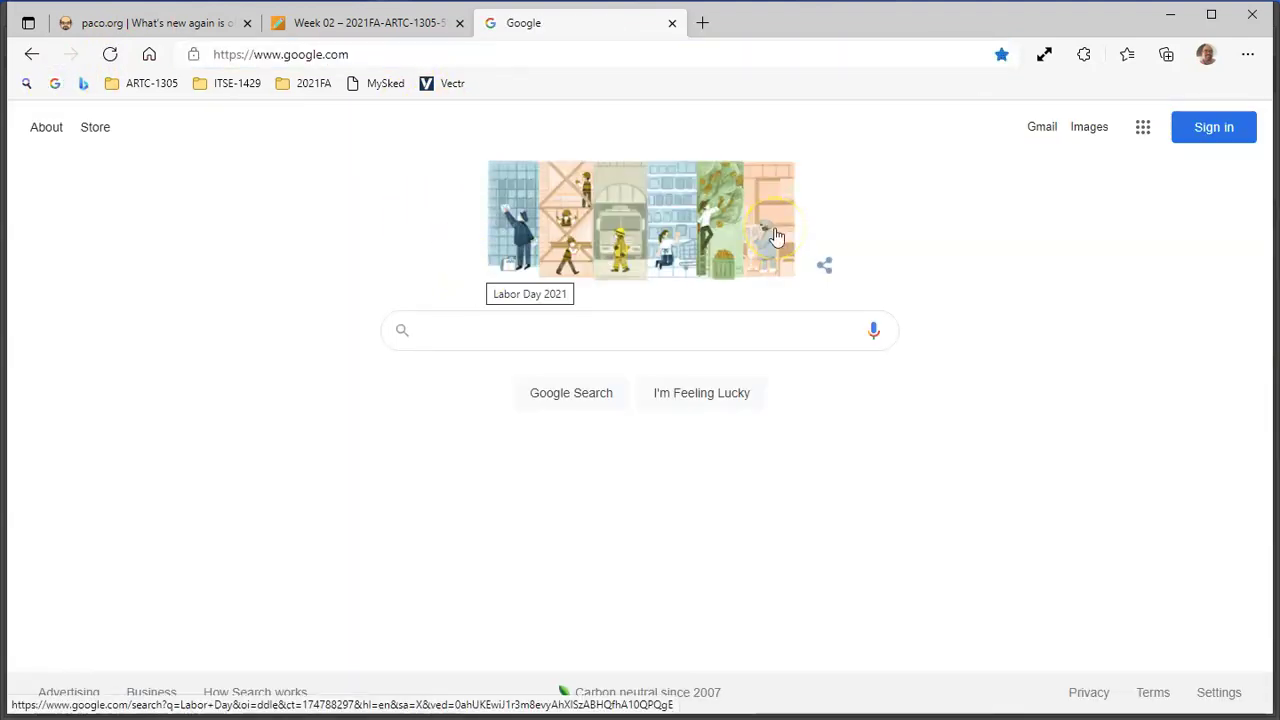
{"action": "left_click", "coordinate": [498, 318]}
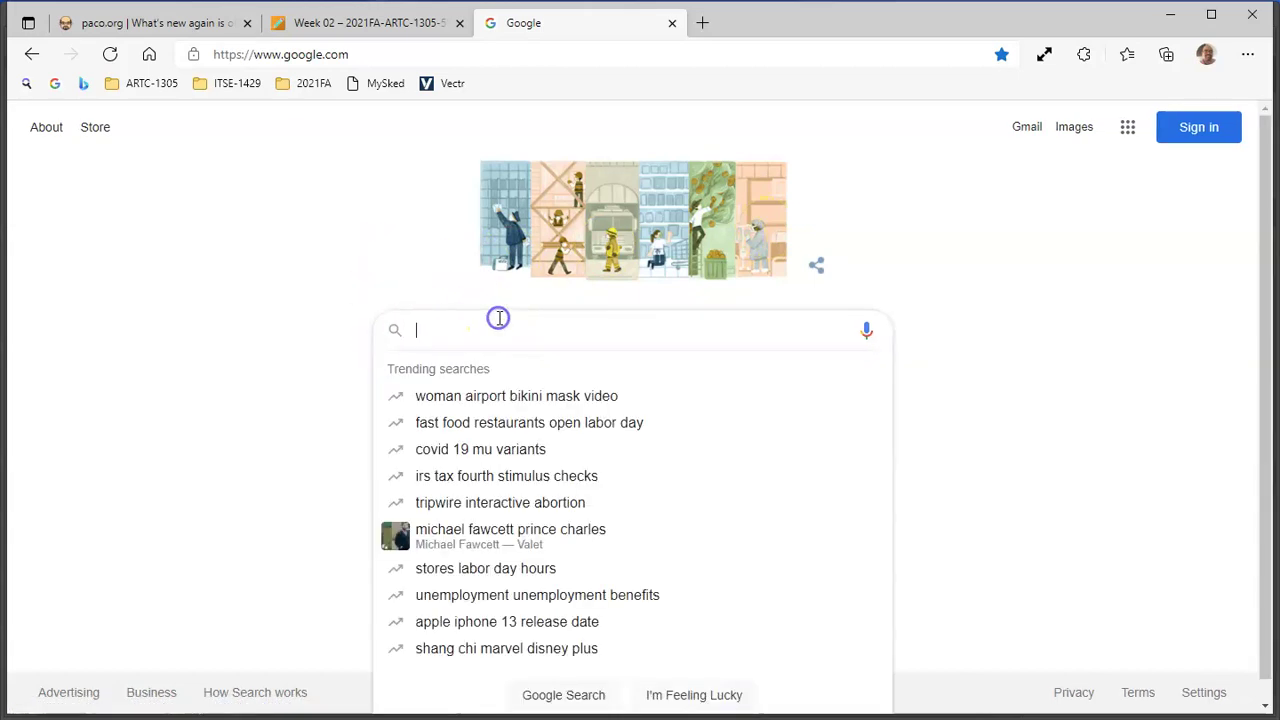
{"action": "type", "text": "reu"}
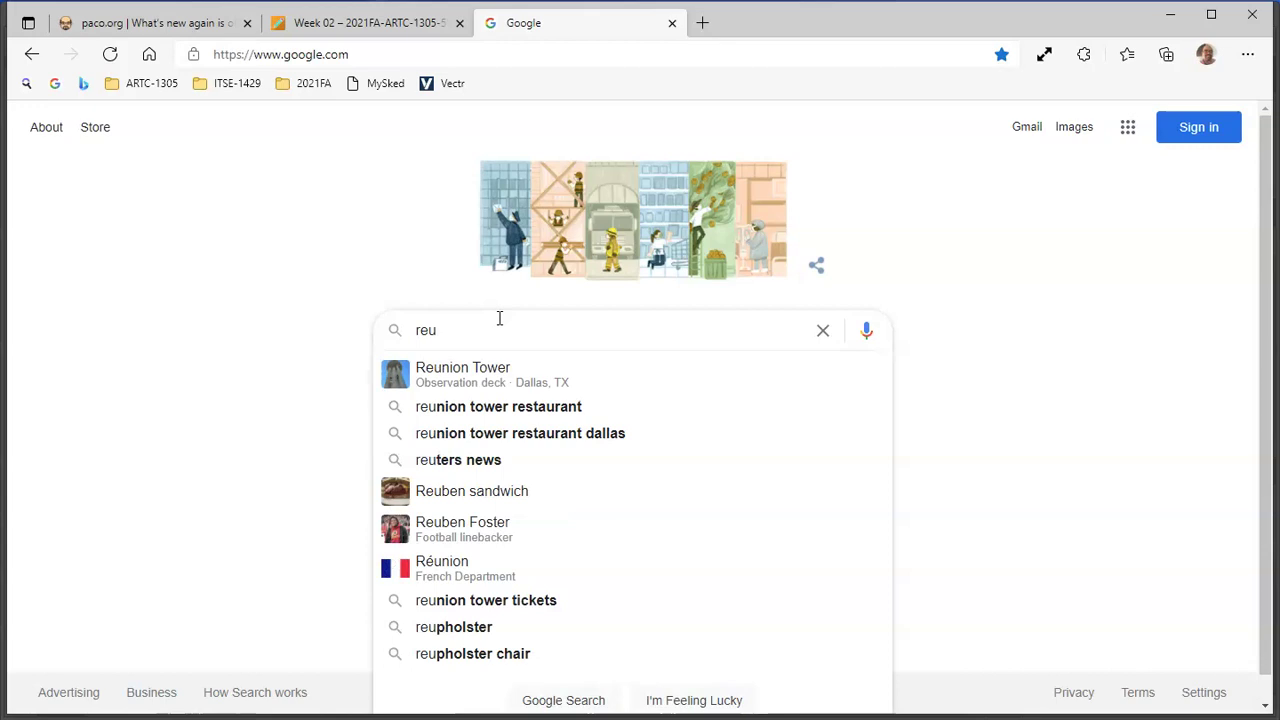
{"action": "type", "text": "nion t"}
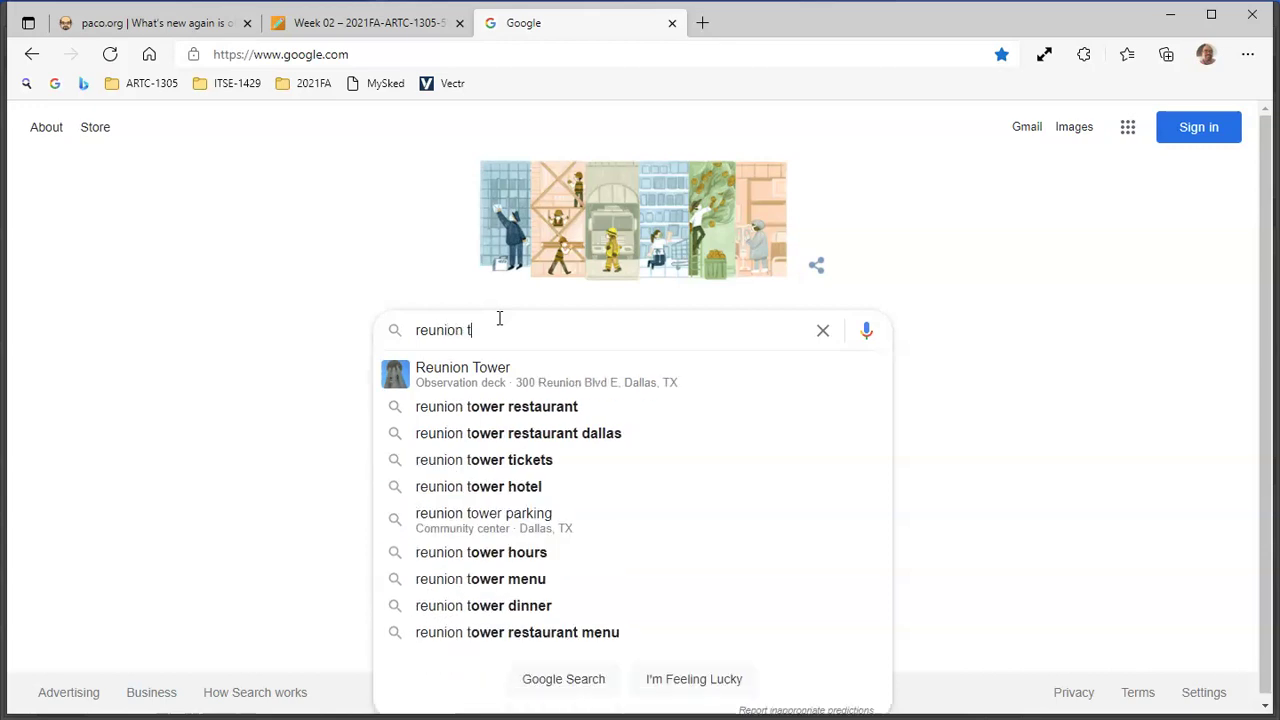
{"action": "type", "text": "owere"}
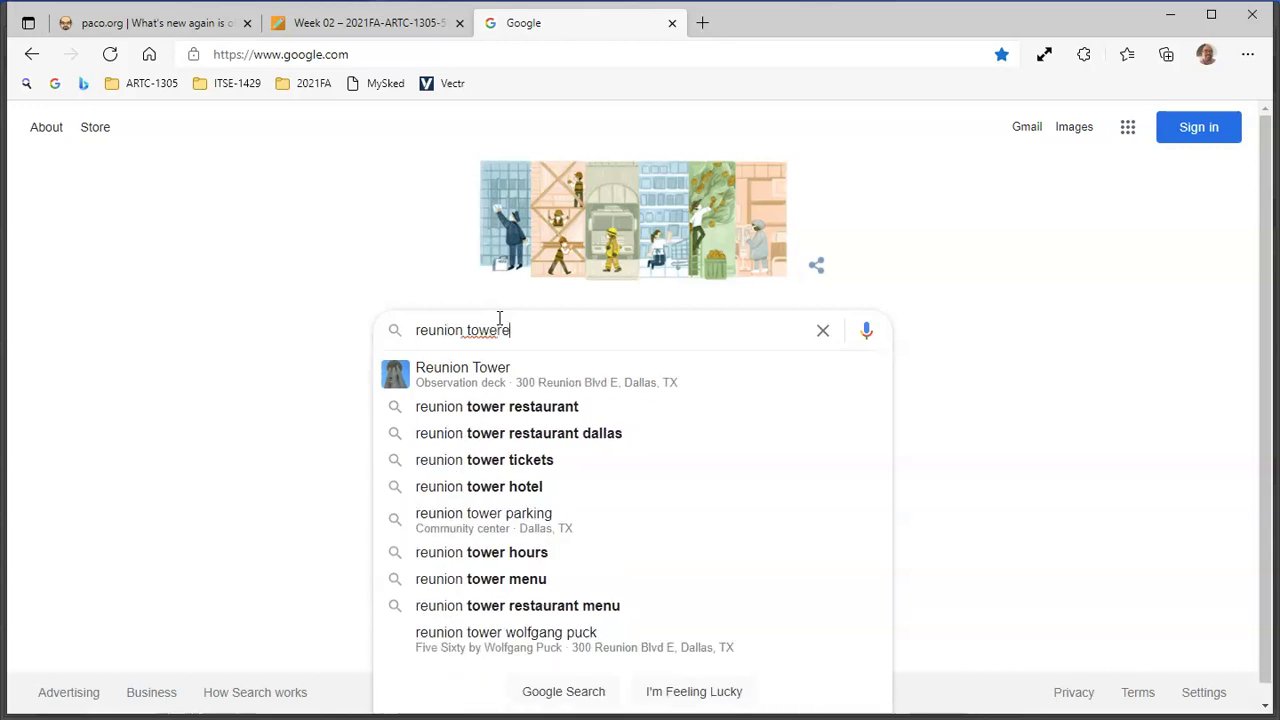
{"action": "key", "text": "Return"}
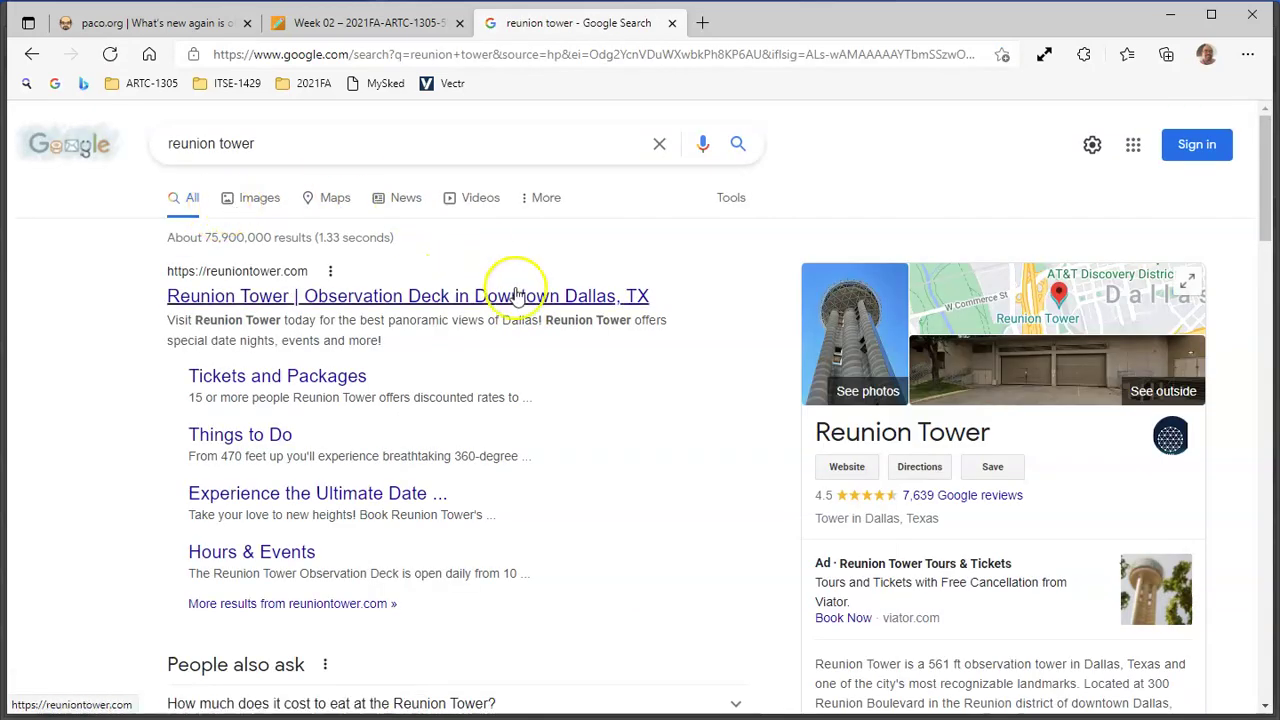
Show the image results for Reunion Tower and limit their usage rights to Creative Commons licenses.
{"action": "left_click", "coordinate": [264, 199]}
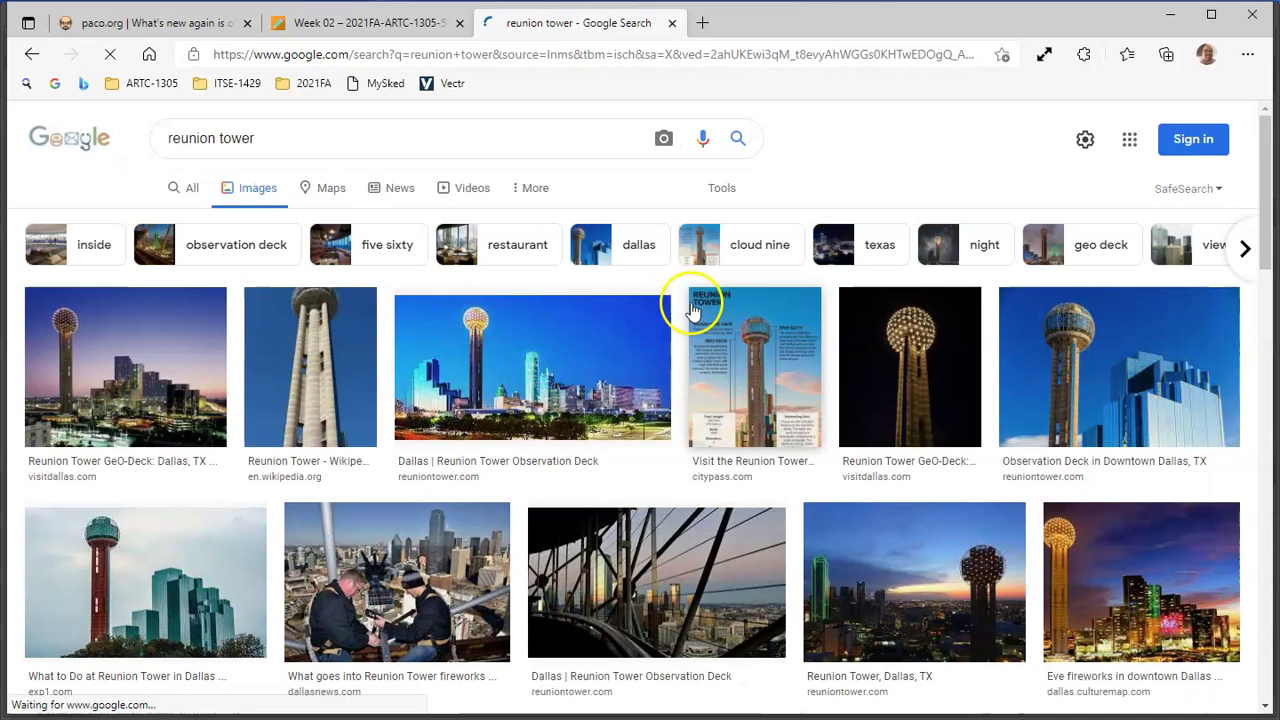
{"action": "left_click", "coordinate": [716, 193]}
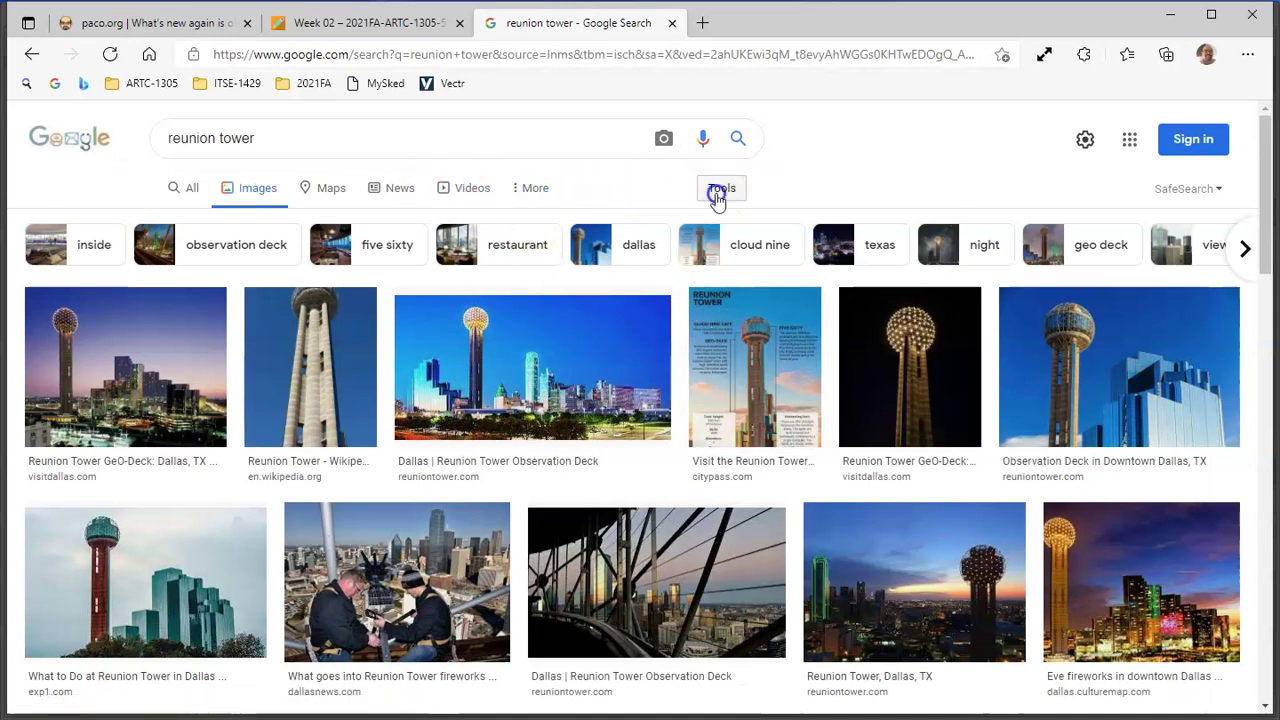
{"action": "left_click", "coordinate": [412, 220]}
{"action": "left_click", "coordinate": [442, 285]}
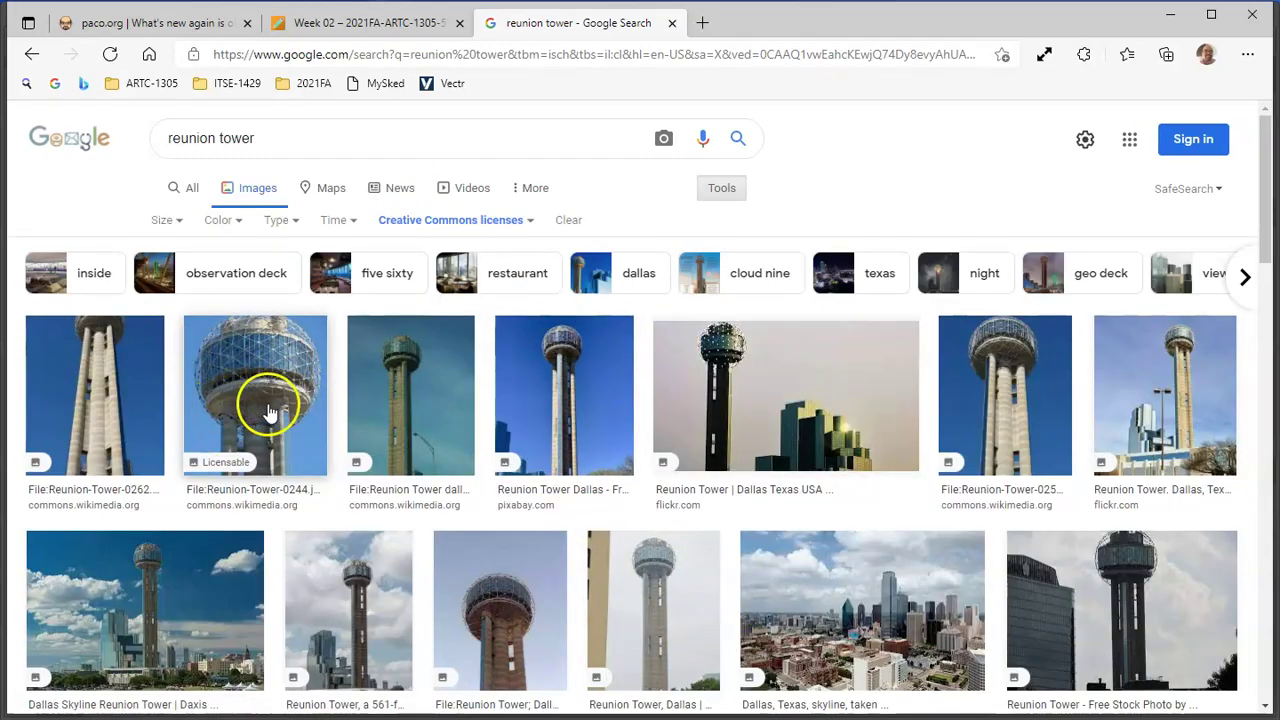
Browse the Reunion Tower images and open the Wikimedia Commons page of the close-up Reunion-Tower-0244.jpg.
{"action": "scroll", "coordinate": [268, 412], "scroll_direction": "down", "scroll_amount": 2}
{"action": "scroll", "coordinate": [268, 410], "scroll_direction": "down", "scroll_amount": 5}
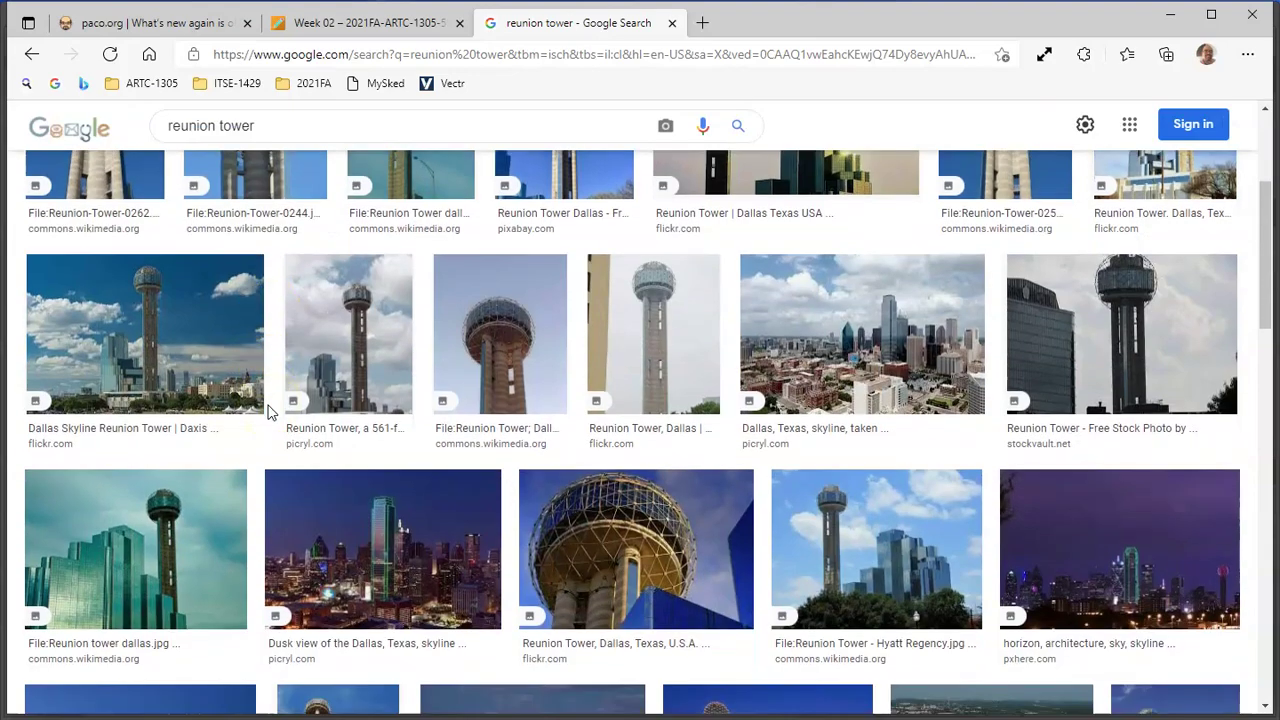
{"action": "scroll", "coordinate": [415, 390], "scroll_direction": "up", "scroll_amount": 2}
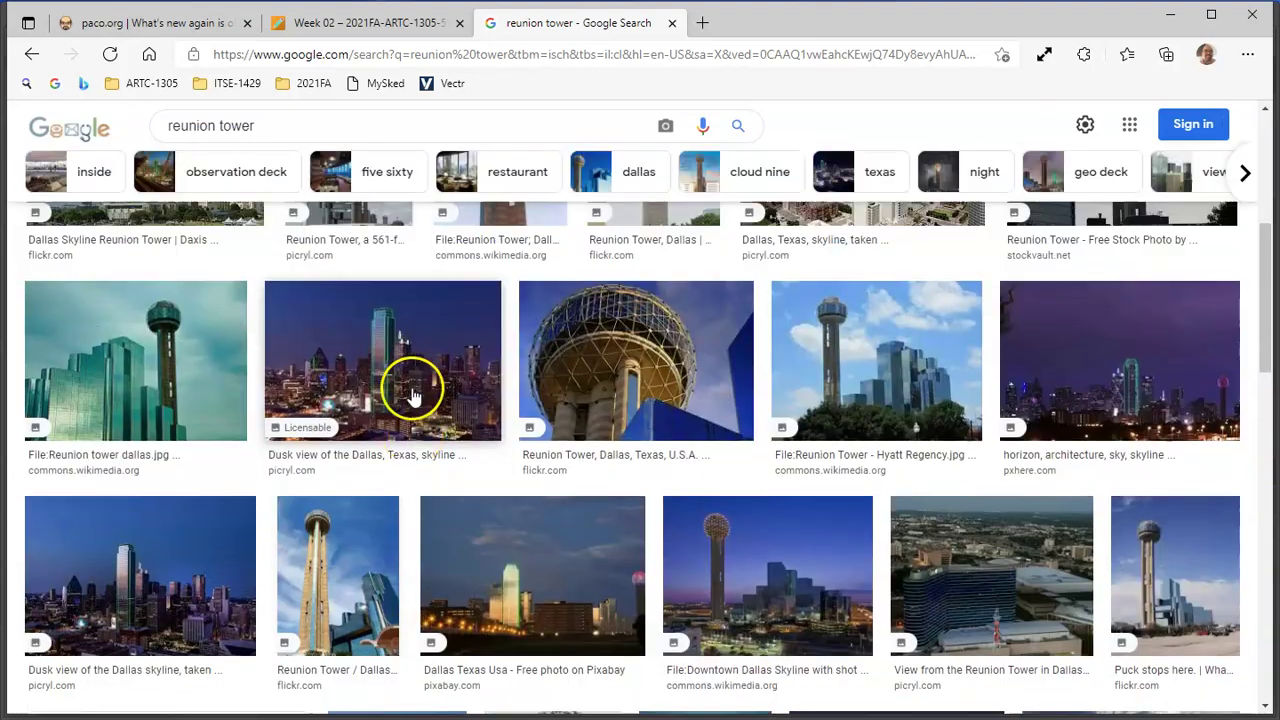
{"action": "scroll", "coordinate": [418, 388], "scroll_direction": "down", "scroll_amount": 4}
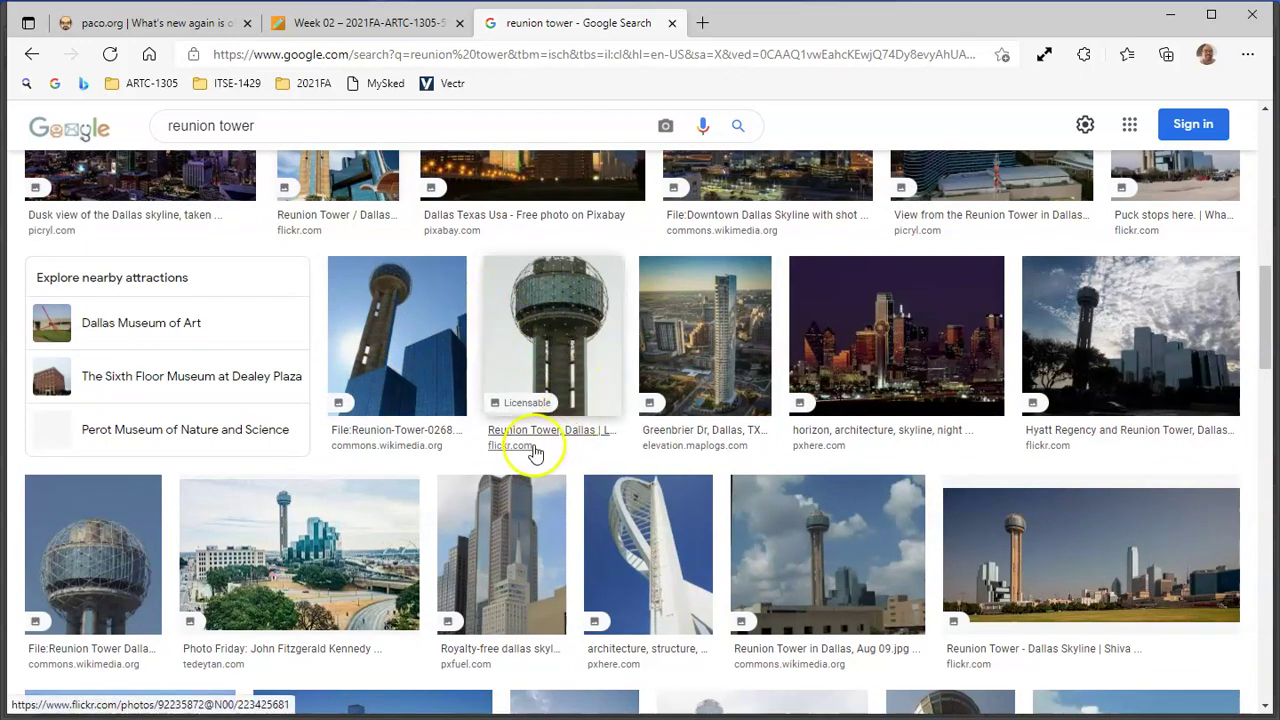
{"action": "scroll", "coordinate": [175, 312], "scroll_direction": "up", "scroll_amount": 10}
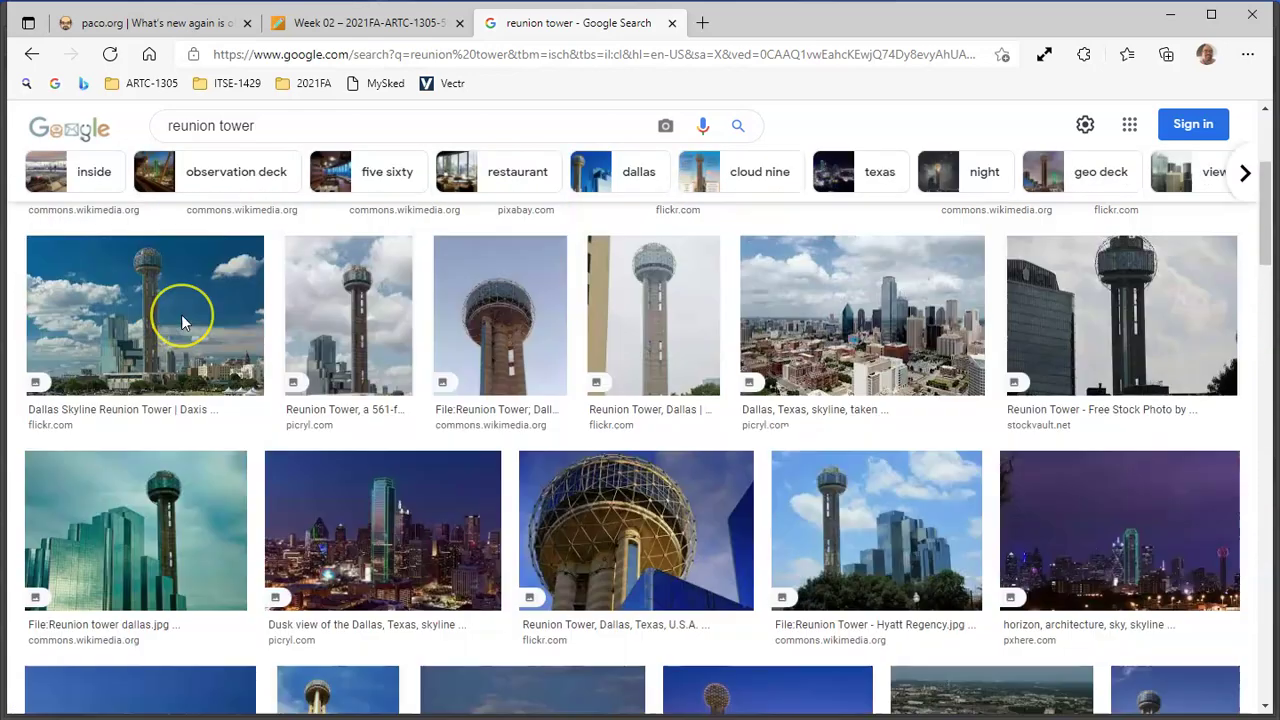
{"action": "left_click", "coordinate": [257, 370]}
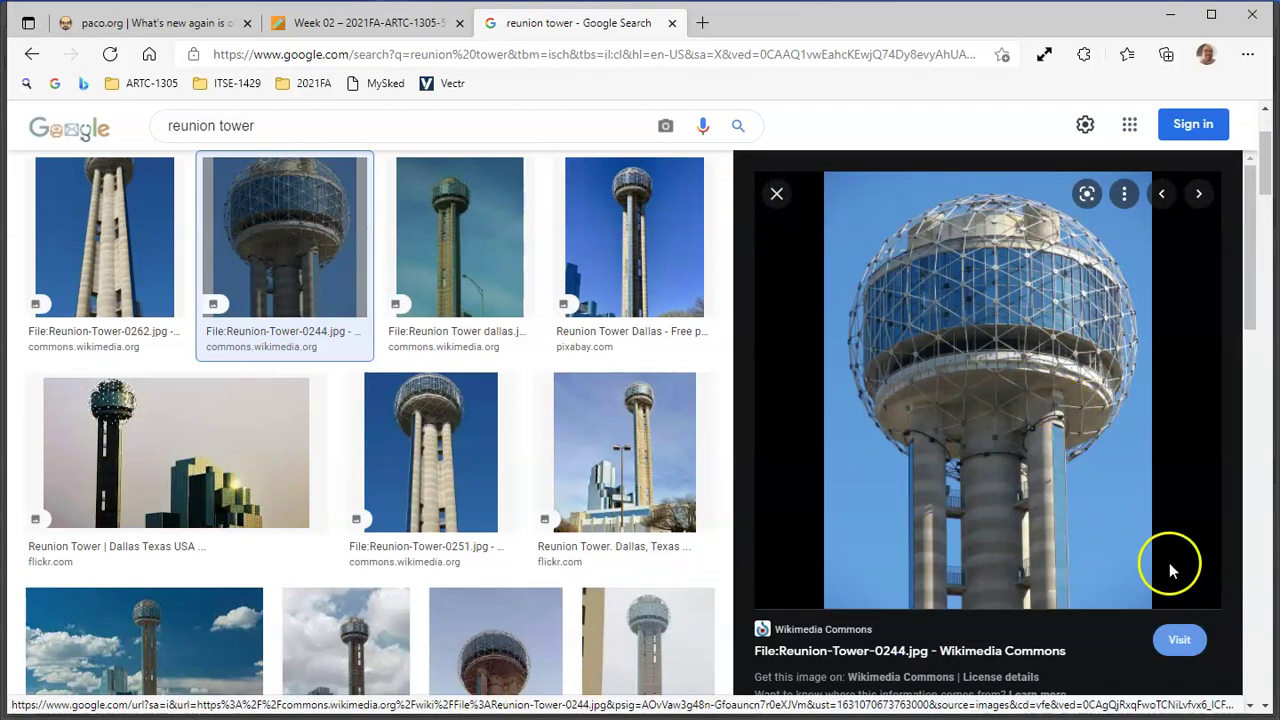
{"action": "left_click", "coordinate": [1184, 644]}
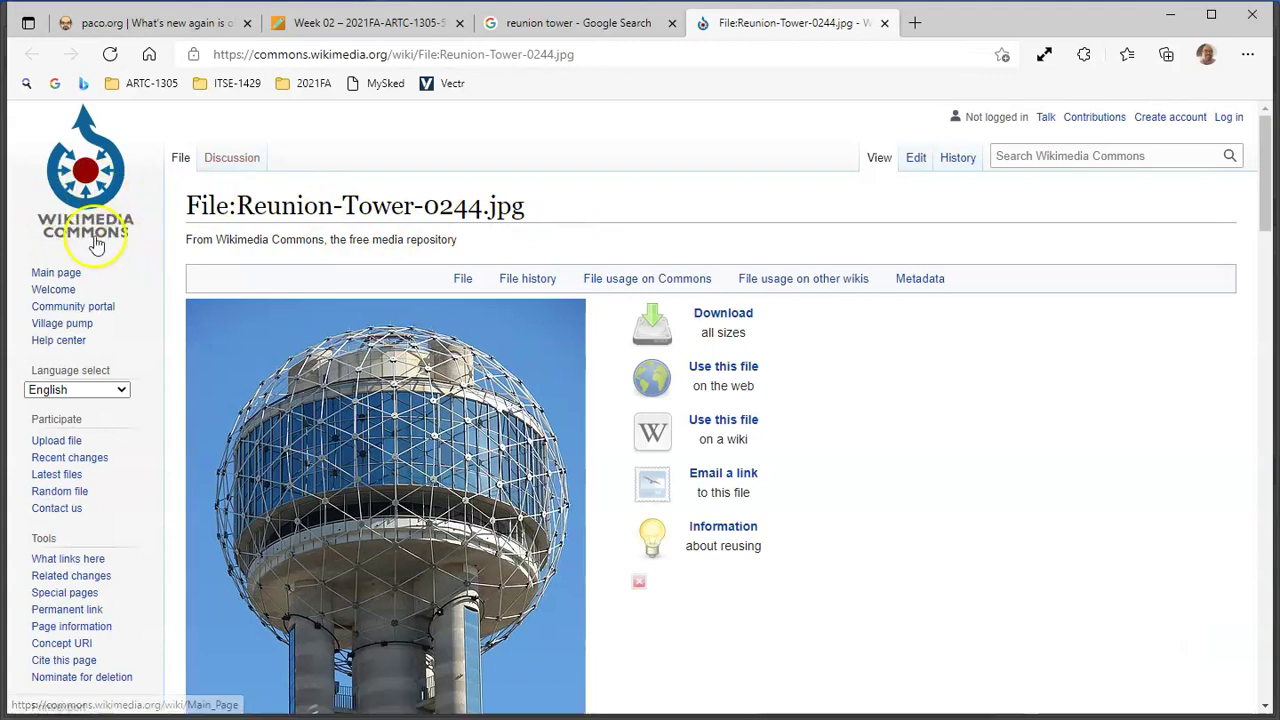
Copy the Reunion Tower preview image from the Wikimedia Commons page.
{"action": "scroll", "coordinate": [660, 402], "scroll_direction": "down", "scroll_amount": 2}
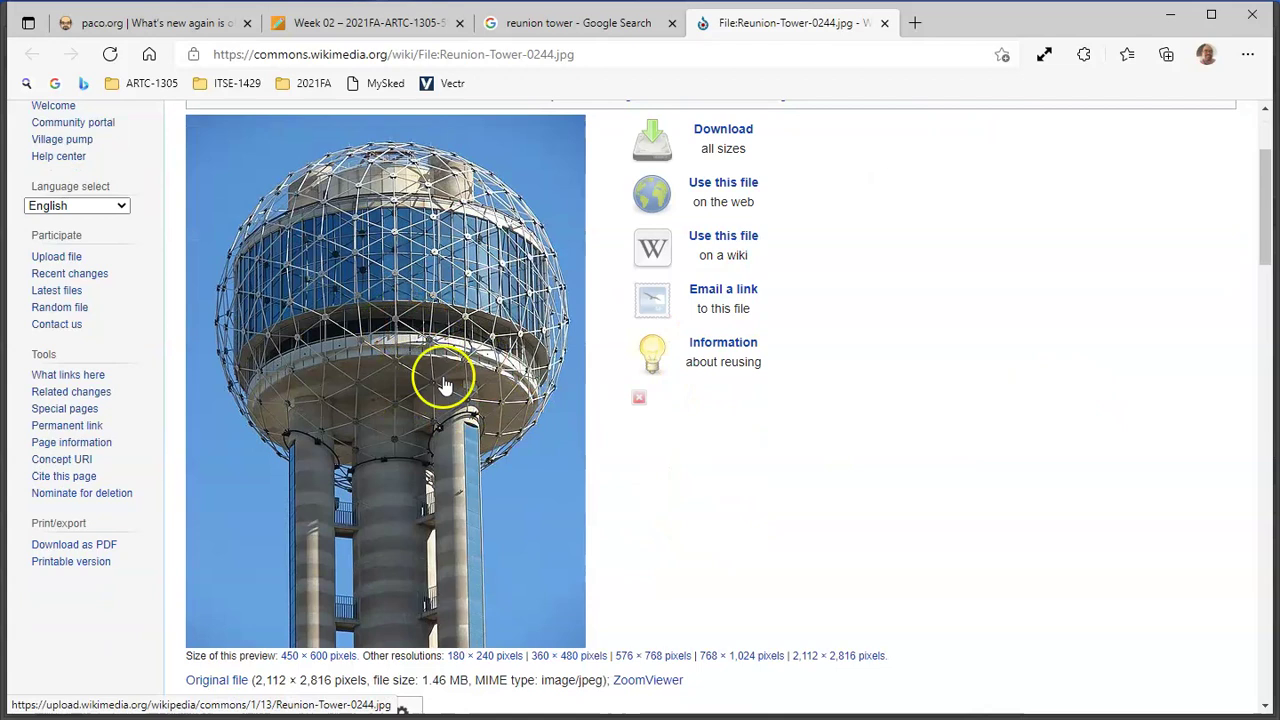
{"action": "right_click", "coordinate": [438, 316]}
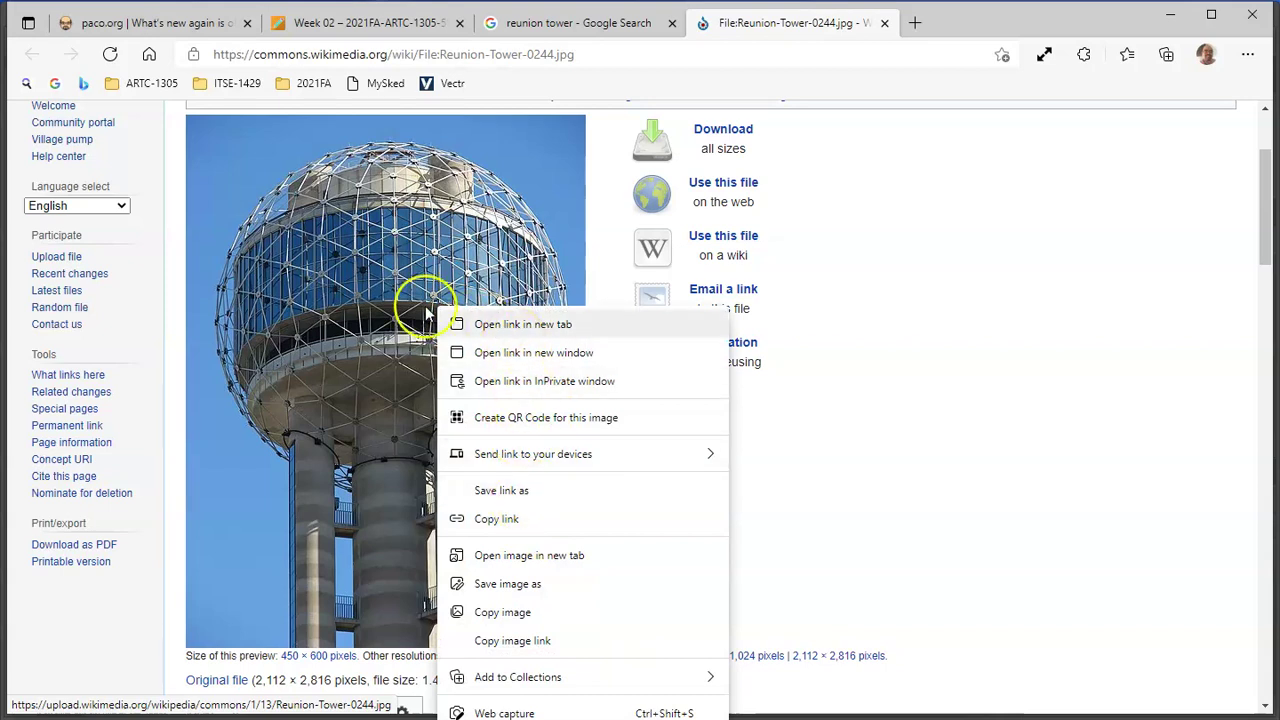
{"action": "left_click", "coordinate": [531, 611]}
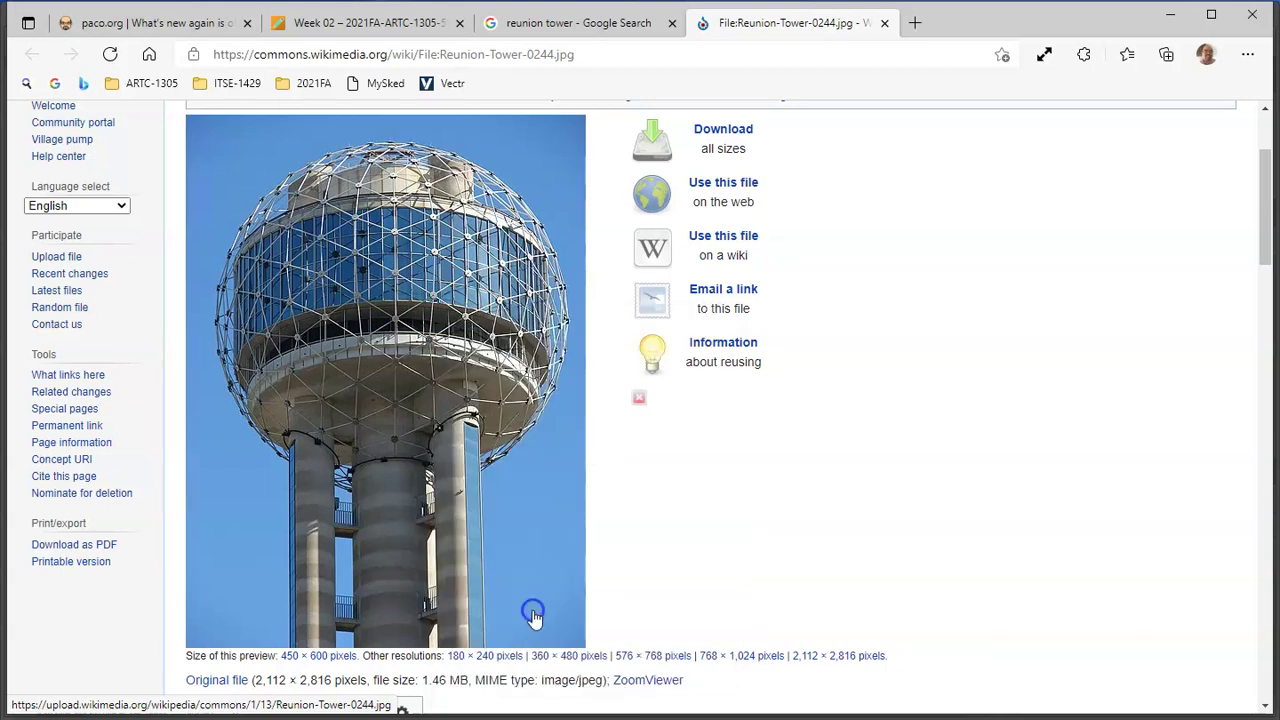
Switch to Photoshop, create a 450 x 600 px document from the Clipboard preset at 72 ppi, and paste the tower image.
{"action": "left_click", "coordinate": [205, 718]}
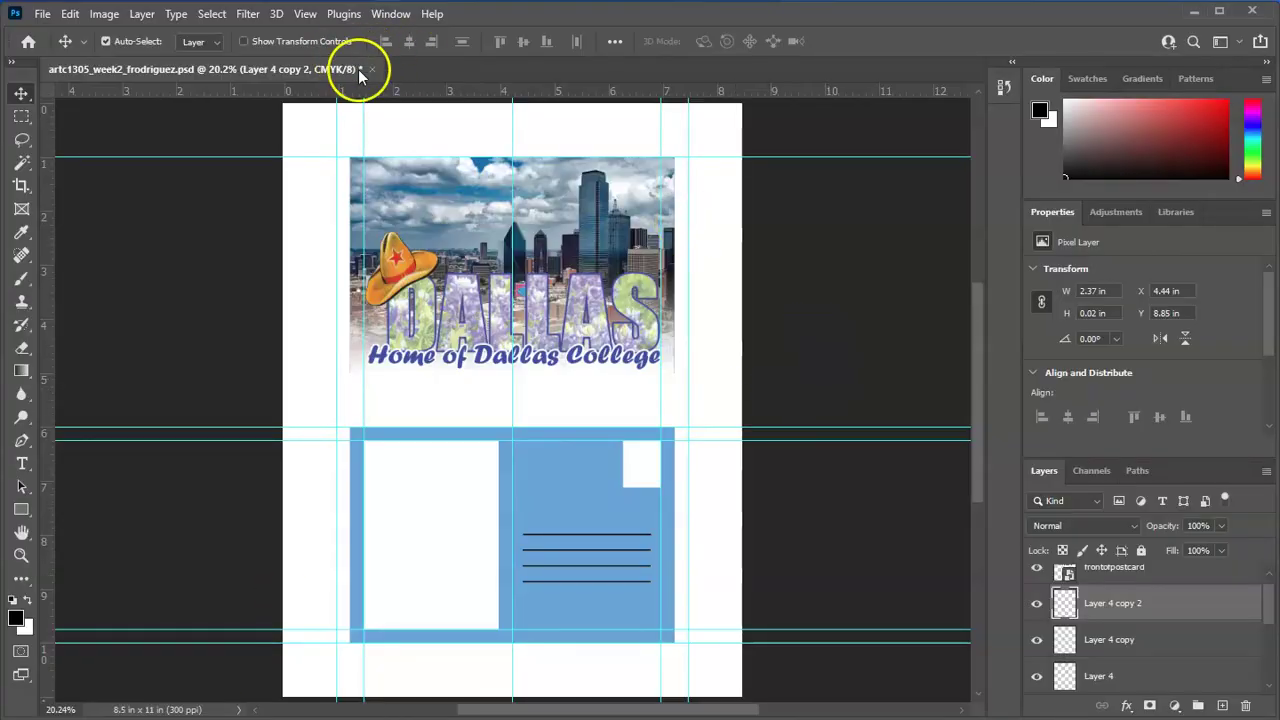
{"action": "key", "text": "ctrl+n"}
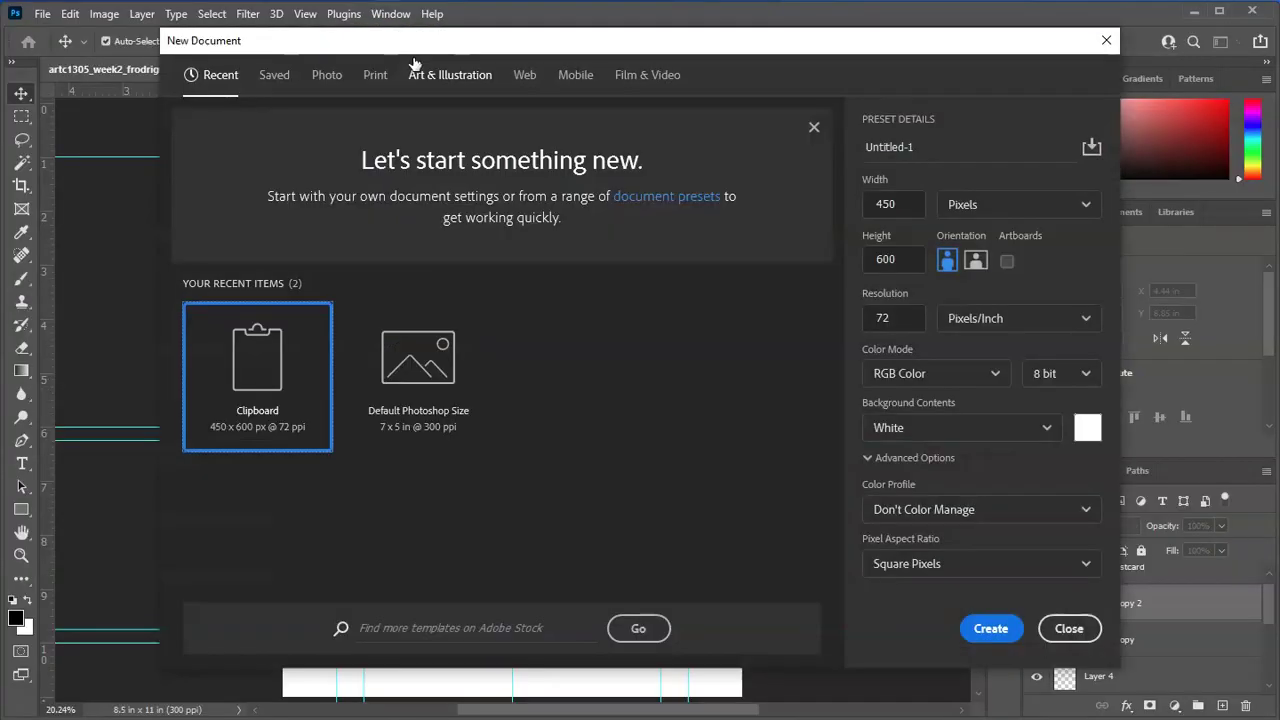
{"action": "left_click", "coordinate": [988, 627]}
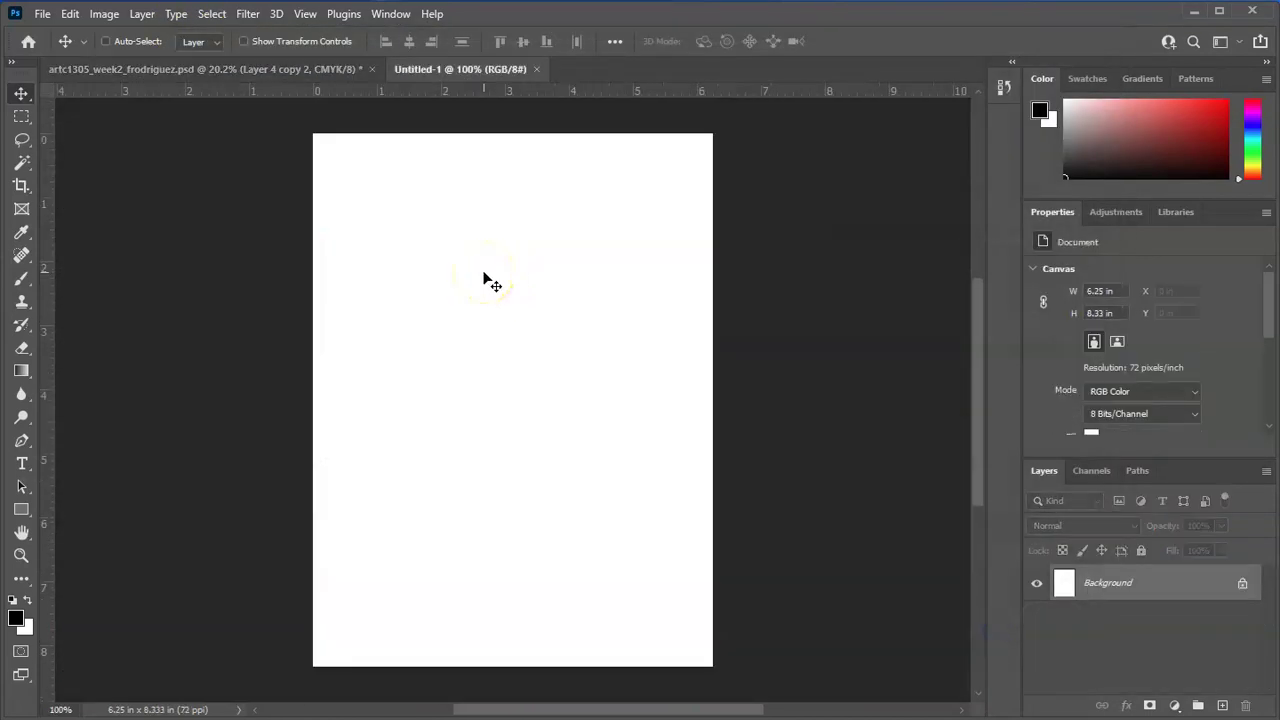
{"action": "key", "text": "ctrl+v"}
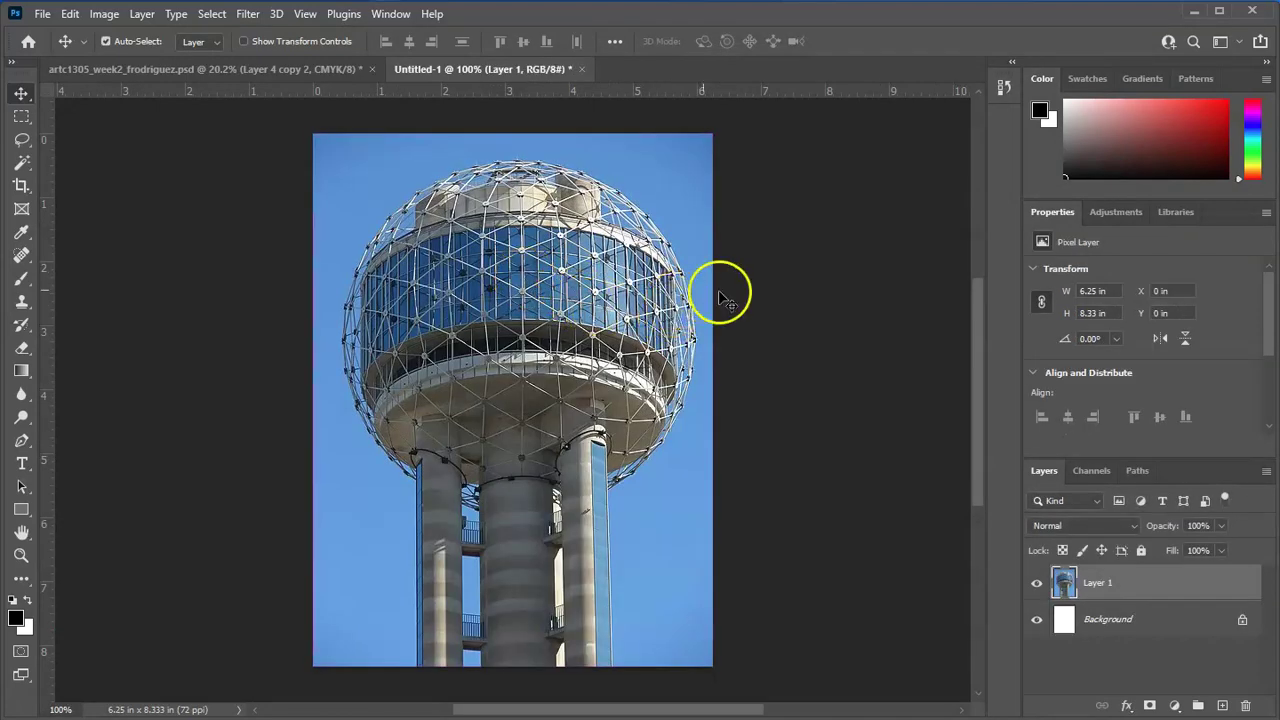
Select the tower on Layer 1 with the Object Selection tool by enclosing the whole image in a rectangle.
{"action": "left_click", "coordinate": [23, 165]}
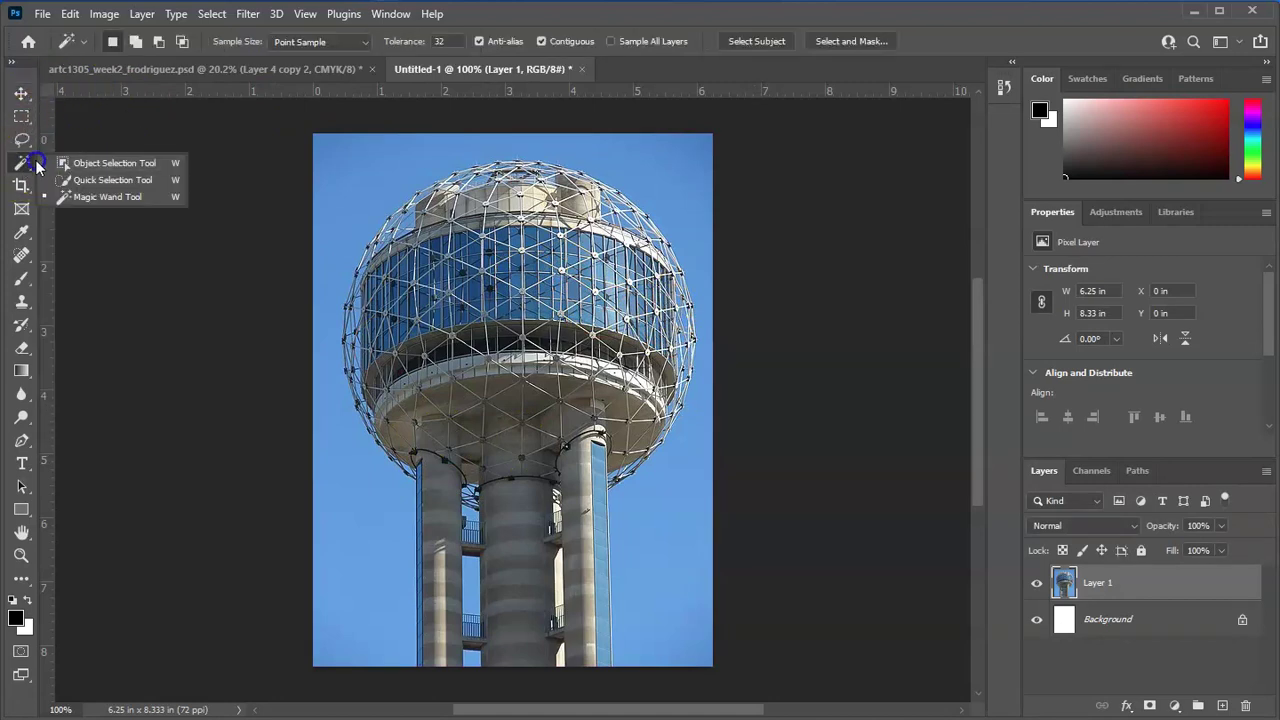
{"action": "left_click", "coordinate": [144, 162]}
{"action": "left_click_drag", "start_coordinate": [290, 133], "coordinate": [819, 636]}
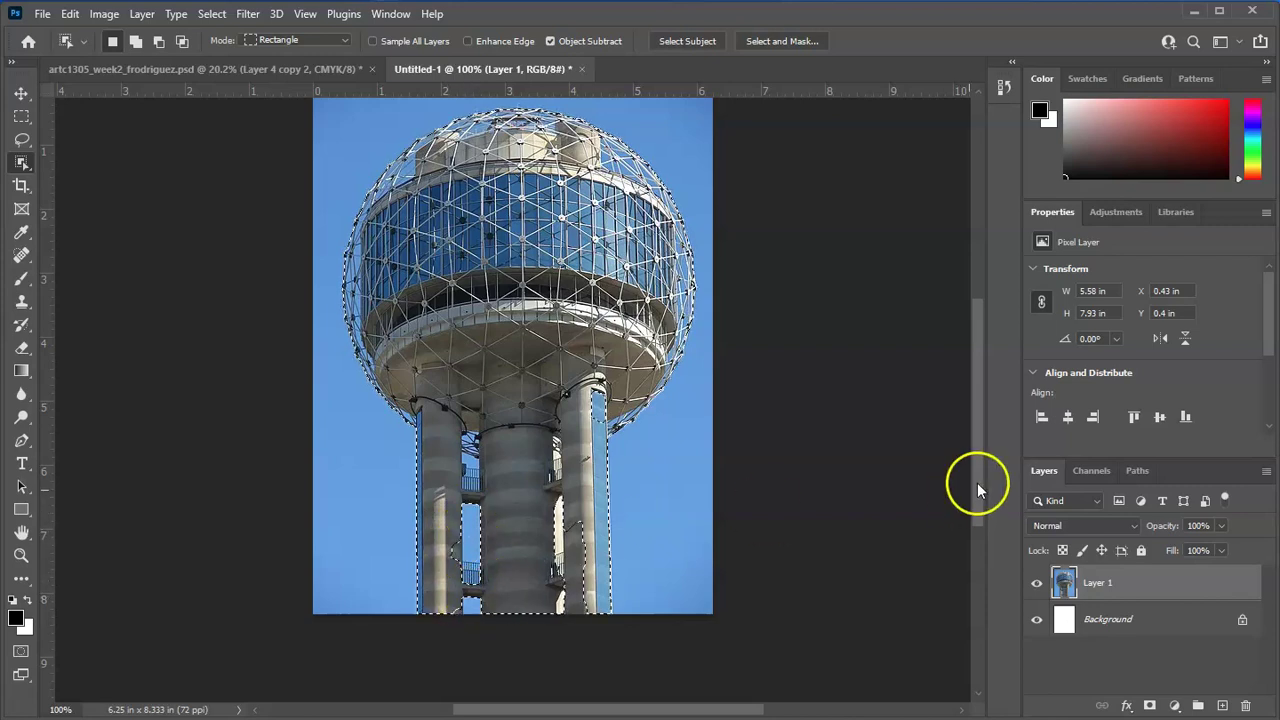
{"action": "scroll", "coordinate": [322, 79], "scroll_direction": "up", "scroll_amount": 1}
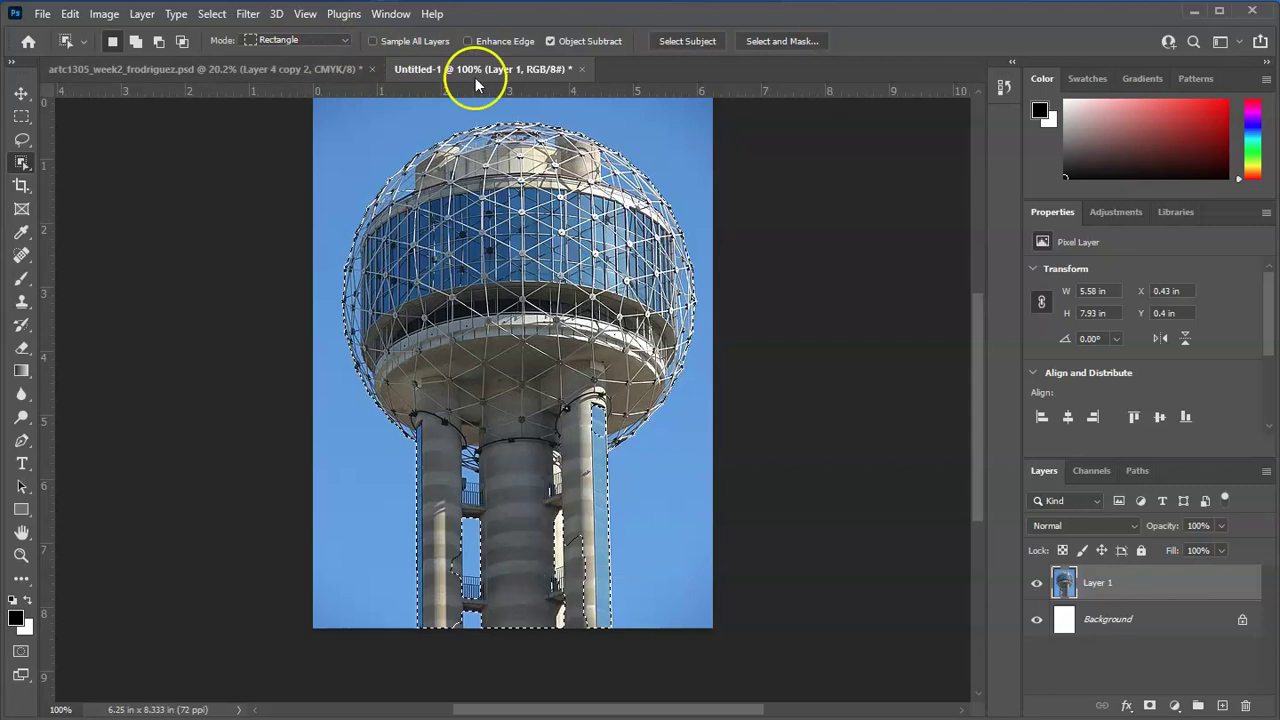
Refine the selection in Select and Mask, brushing the gaps between the tower's columns into it and enlarging the brush to 42, and accept it.
{"action": "left_click", "coordinate": [763, 41]}
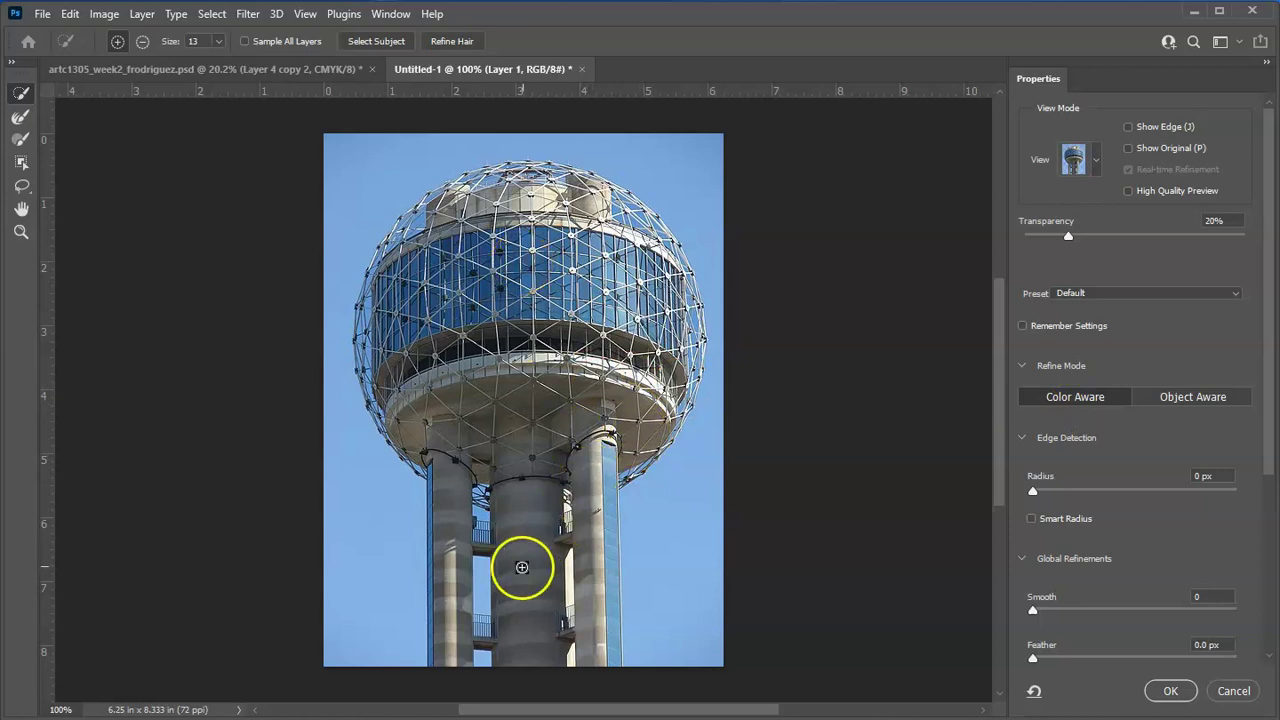
{"action": "left_click_drag", "start_coordinate": [481, 510], "coordinate": [495, 665]}
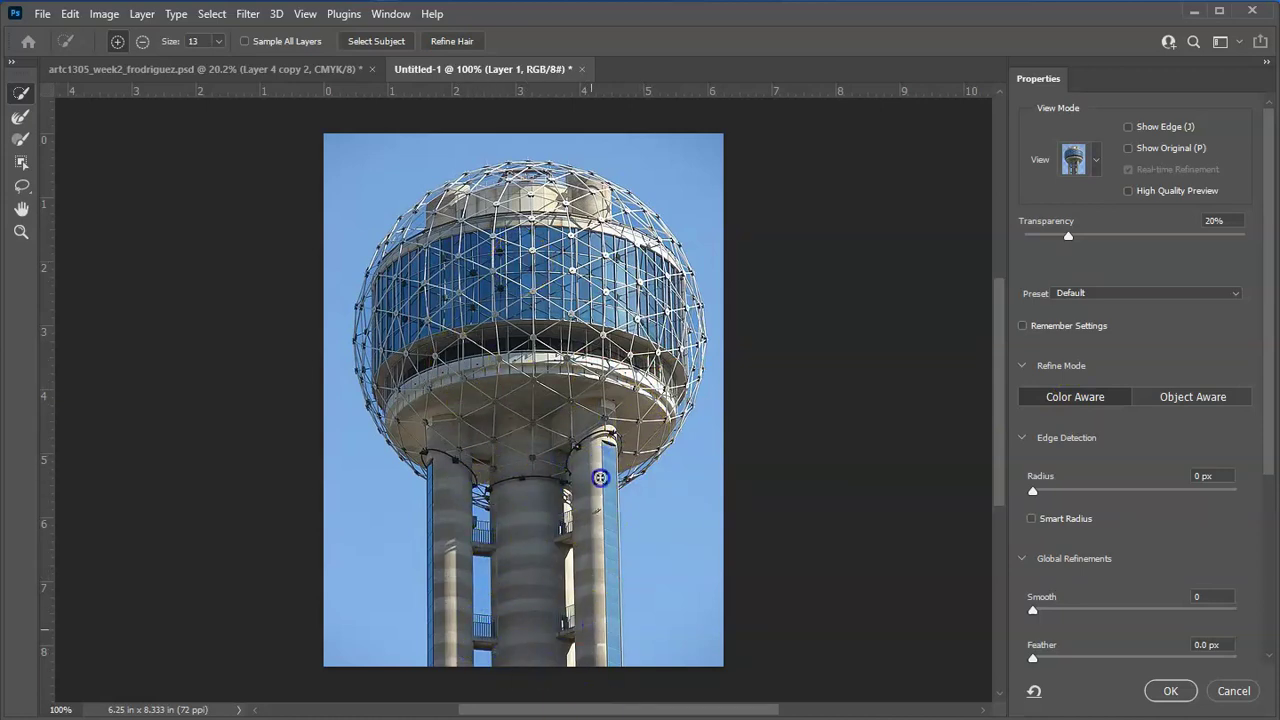
{"action": "left_click_drag", "start_coordinate": [544, 468], "coordinate": [535, 662]}
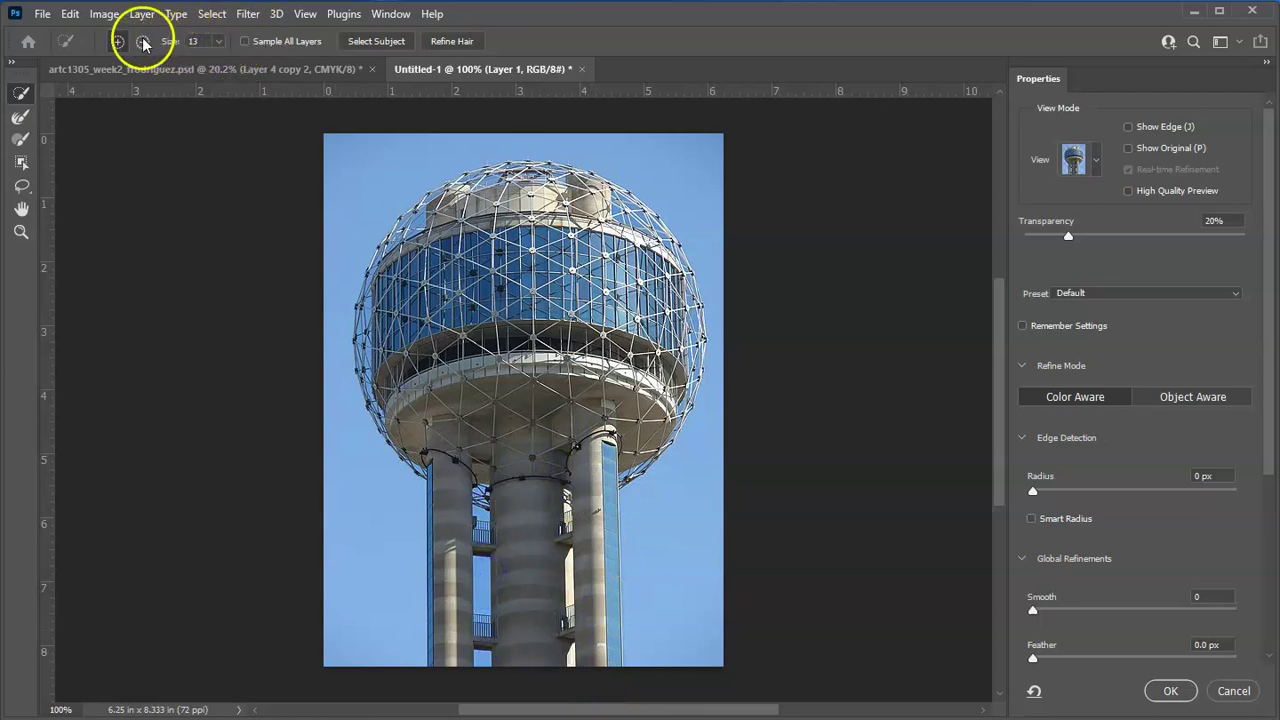
{"action": "left_click", "coordinate": [218, 42]}
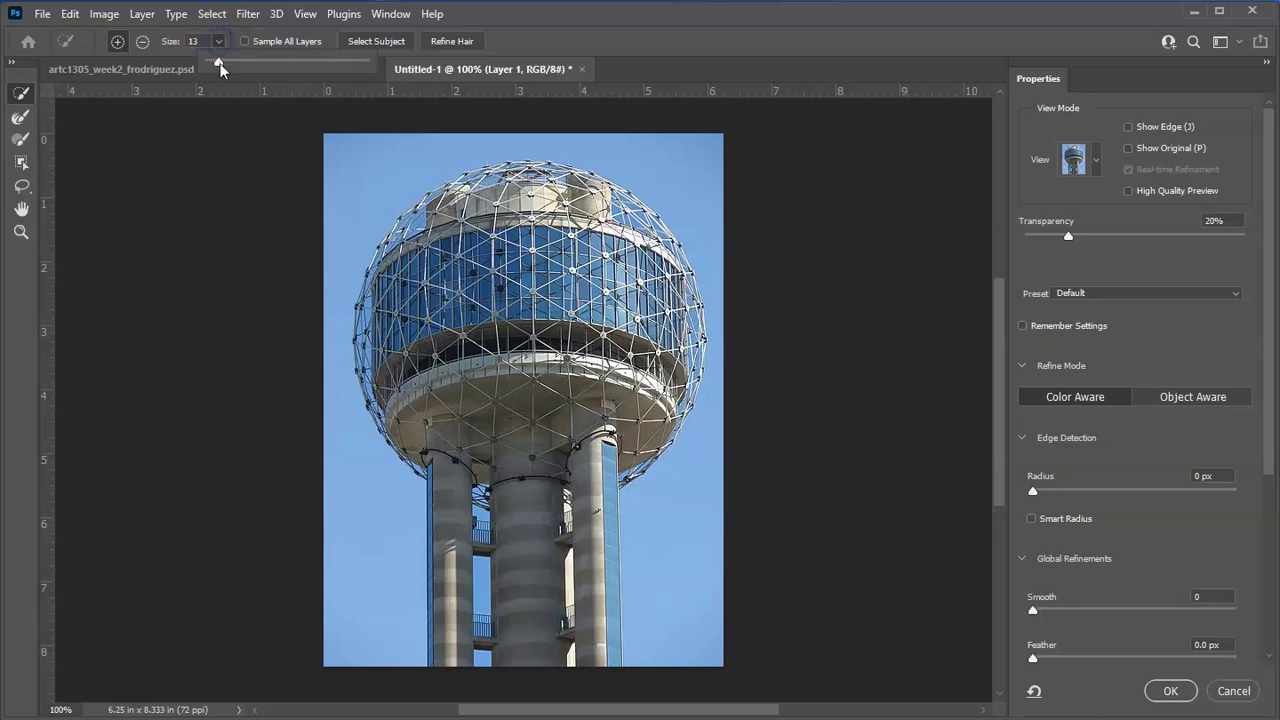
{"action": "left_click", "coordinate": [489, 510]}
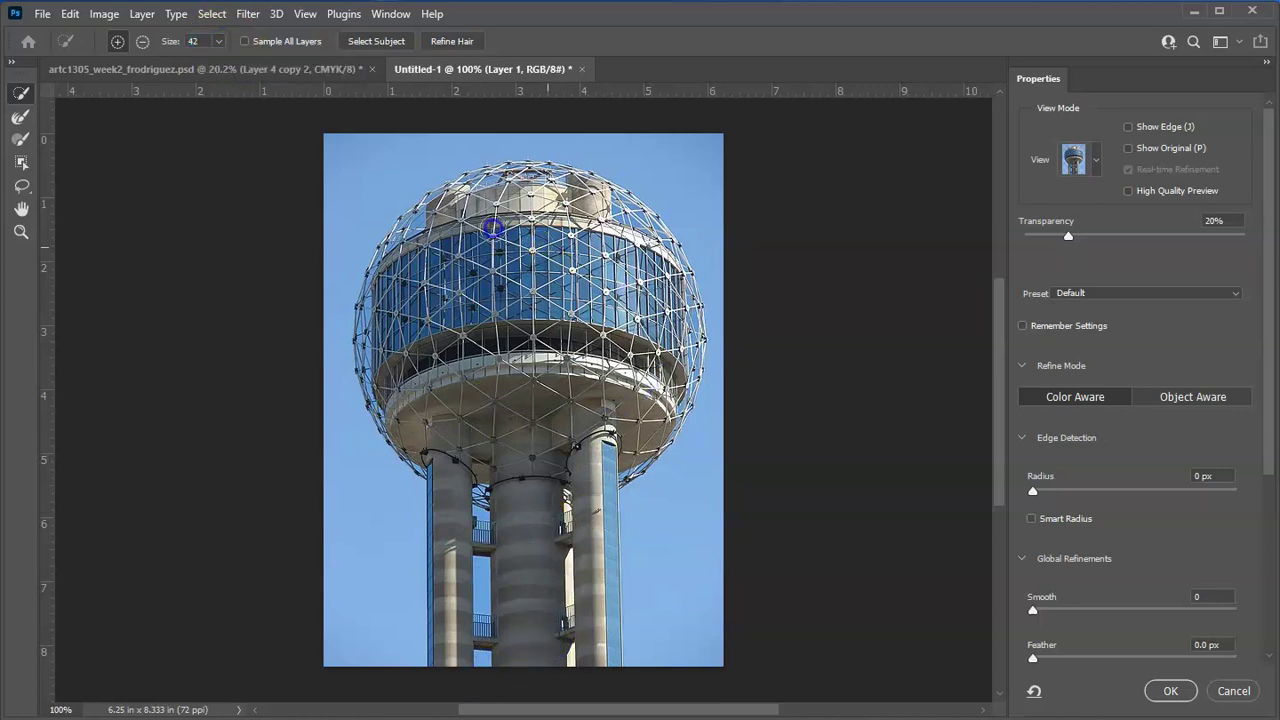
{"action": "left_click", "coordinate": [1170, 691]}
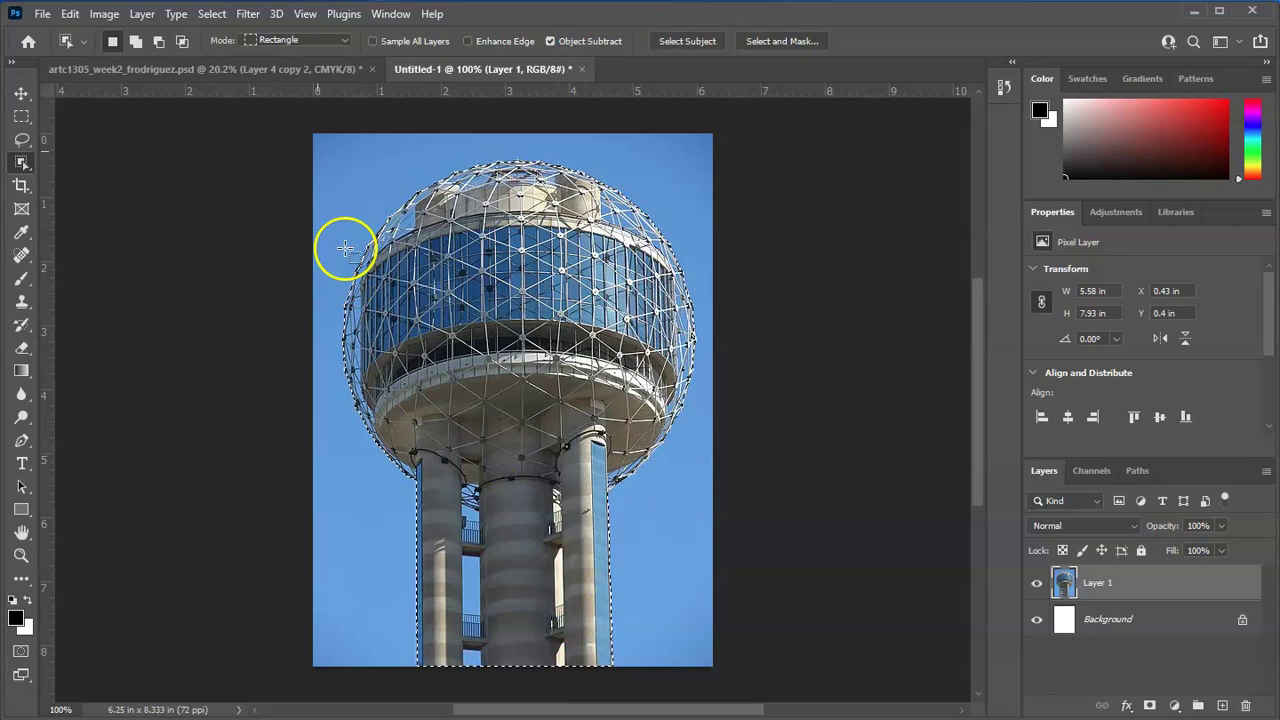
Copy the selected tower, switch to the postcard document, and paste it directly above Layer 2.
{"action": "left_click", "coordinate": [70, 14]}
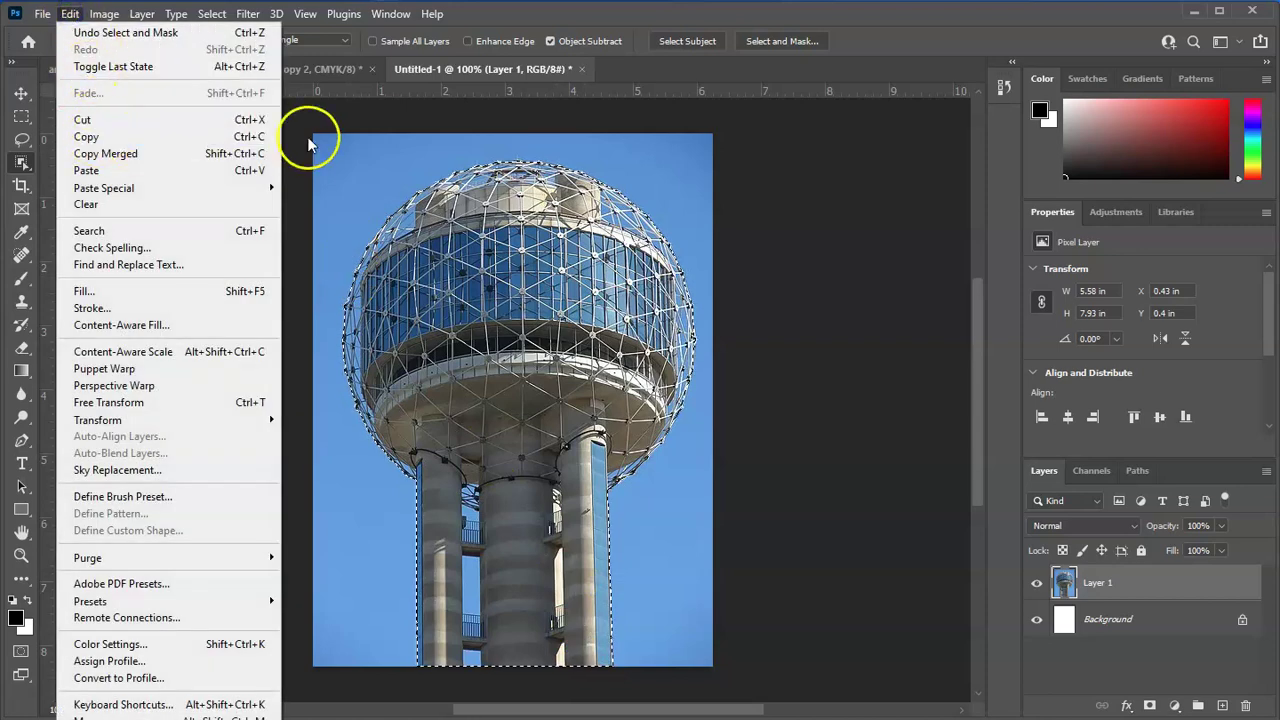
{"action": "left_click", "coordinate": [250, 136]}
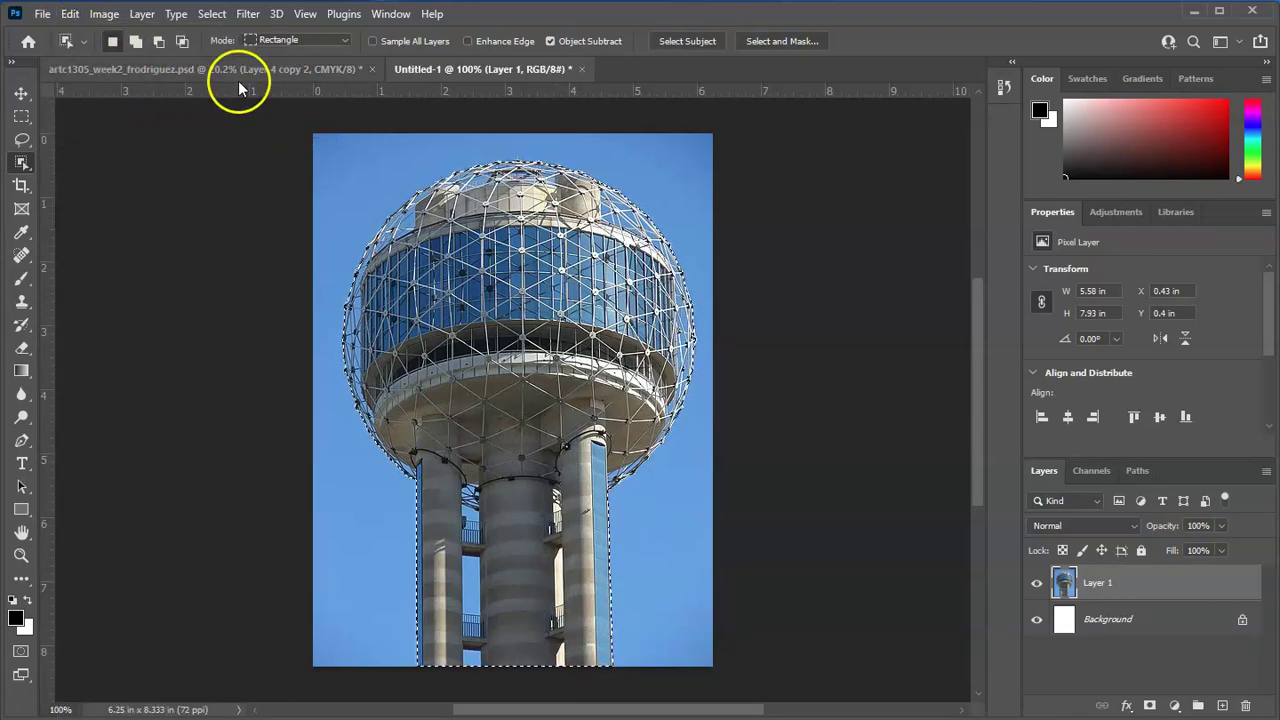
{"action": "left_click", "coordinate": [287, 72]}
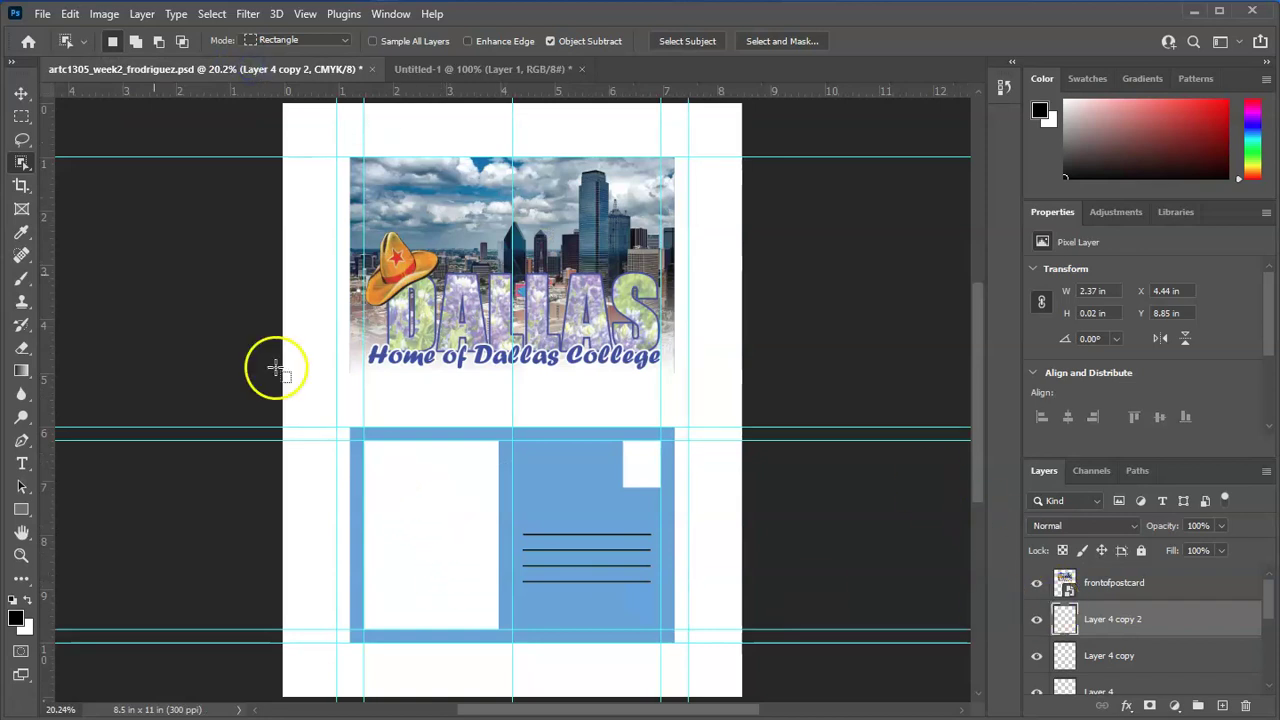
{"action": "left_click", "coordinate": [20, 93]}
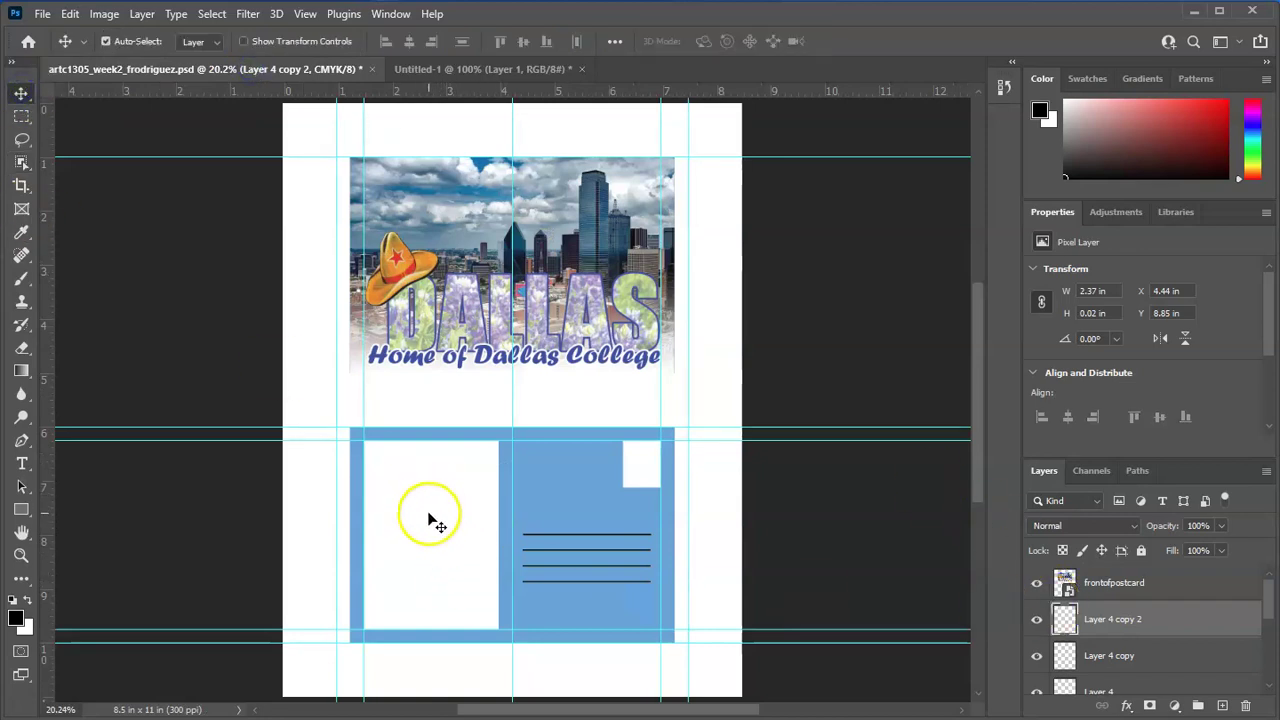
{"action": "right_click", "coordinate": [430, 527]}
{"action": "left_click", "coordinate": [478, 540]}
{"action": "left_click", "coordinate": [1092, 652]}
{"action": "scroll", "coordinate": [709, 577], "scroll_direction": "down", "scroll_amount": 1}
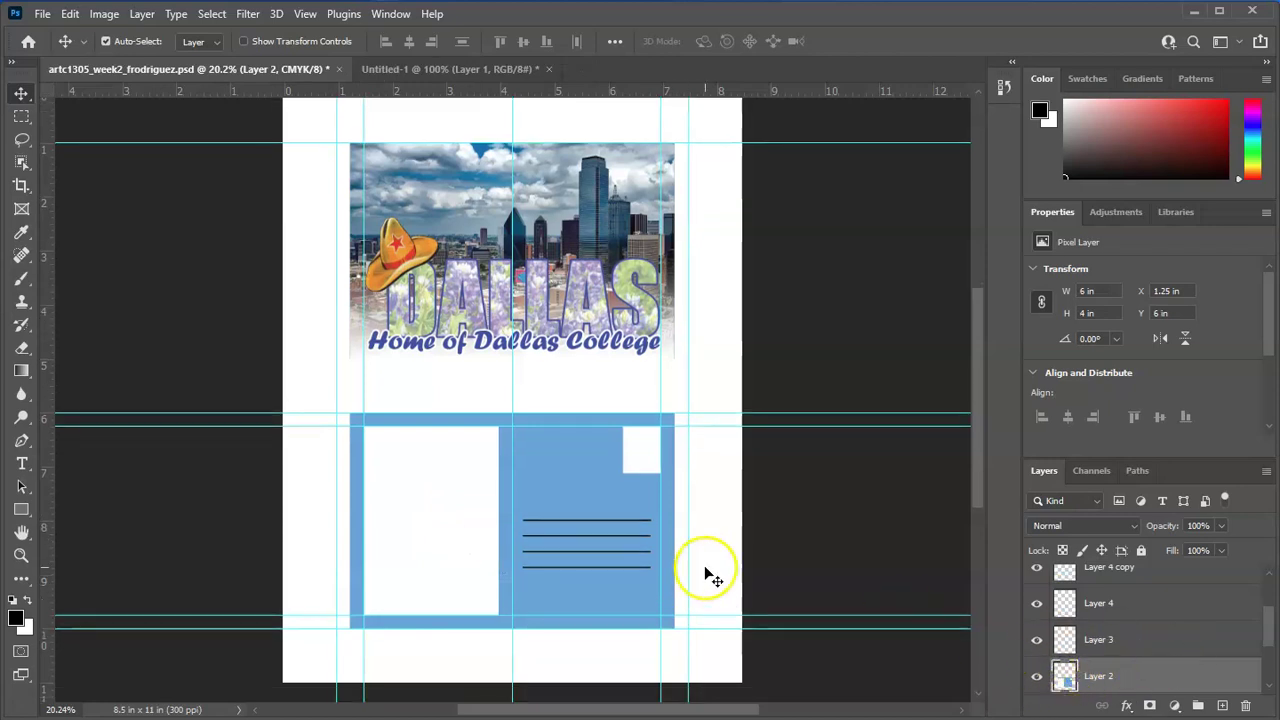
{"action": "key", "text": "ctrl+v"}
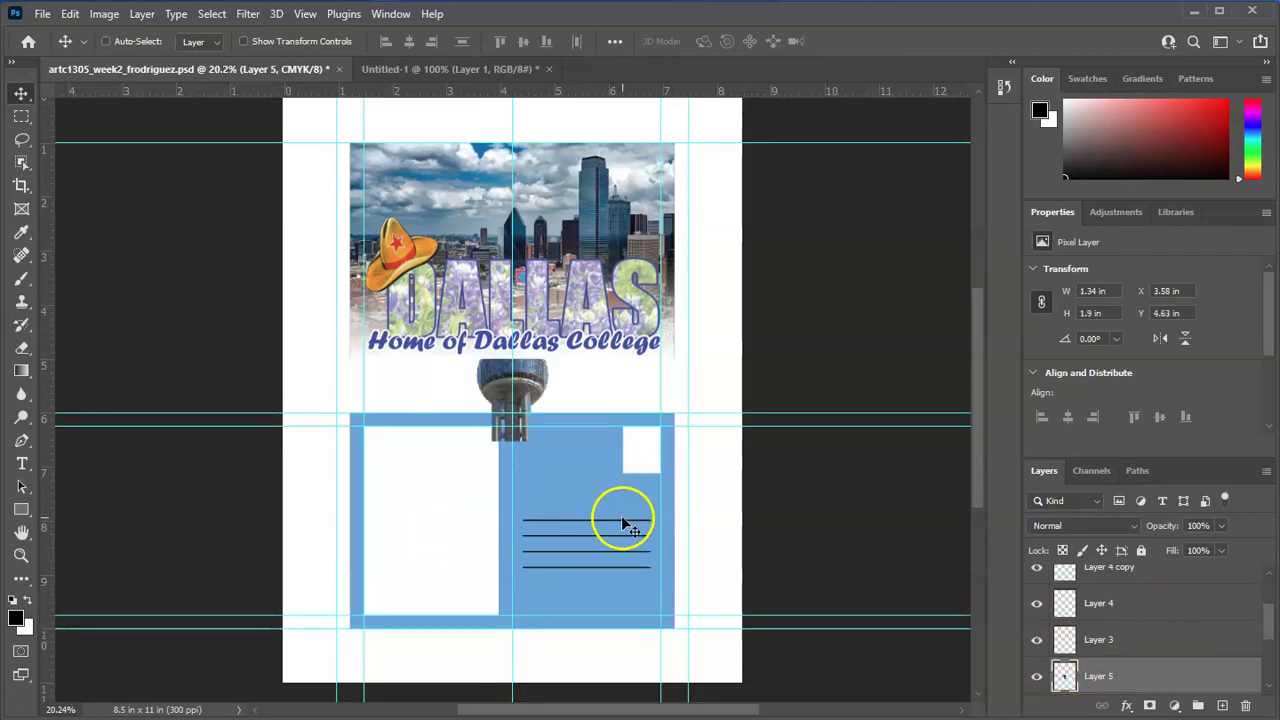
Move the pasted tower onto the bottom edge of the white message area, near its left side, at about X 1.65 in, Y 7.85 in.
{"action": "left_click_drag", "start_coordinate": [507, 405], "coordinate": [387, 575]}
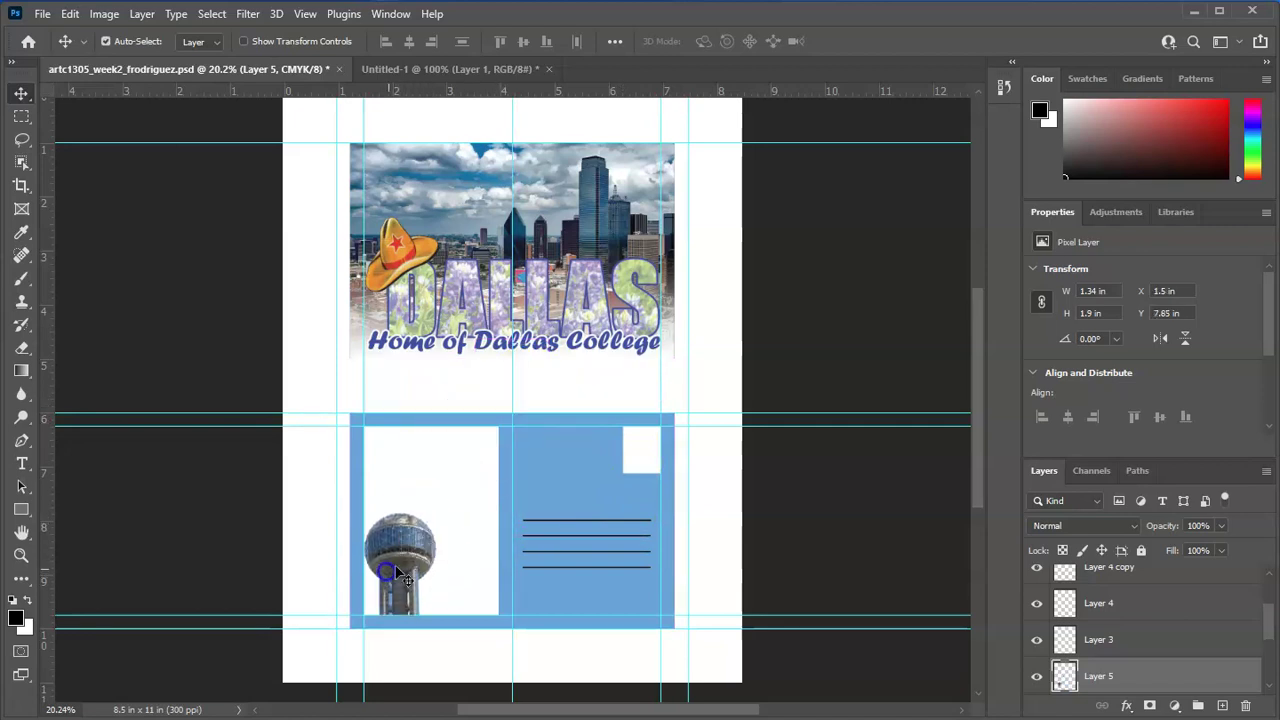
{"action": "left_click", "coordinate": [400, 517], "text": "ctrl"}
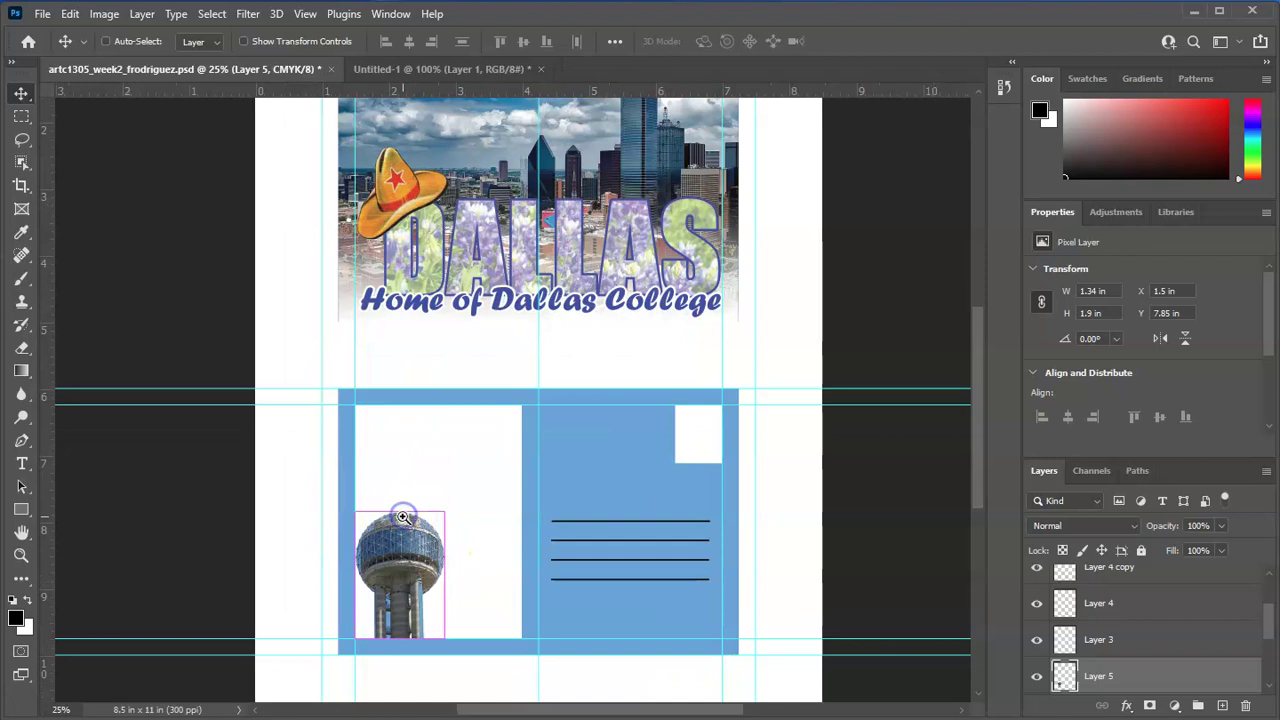
{"action": "left_click", "coordinate": [400, 517], "text": "ctrl"}
{"action": "left_click", "coordinate": [402, 517], "text": "ctrl"}
{"action": "left_click_drag", "start_coordinate": [523, 463], "coordinate": [571, 371]}
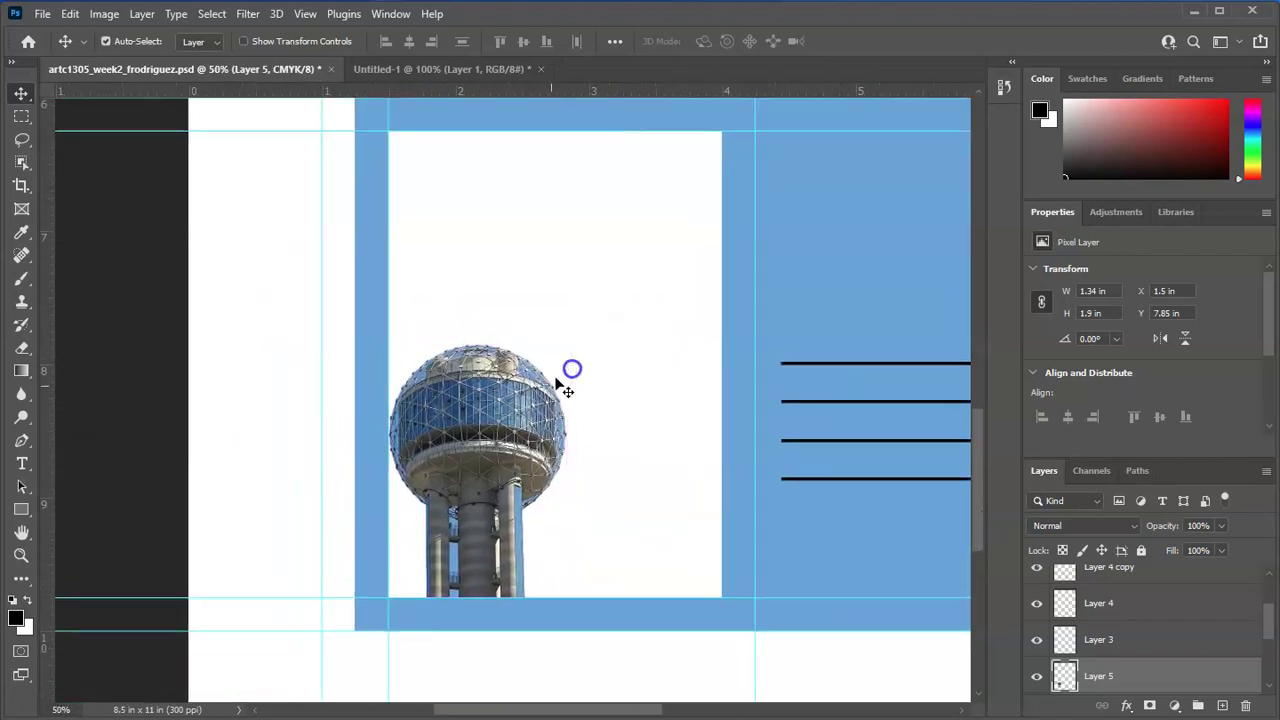
{"action": "left_click_drag", "start_coordinate": [511, 411], "coordinate": [531, 418]}
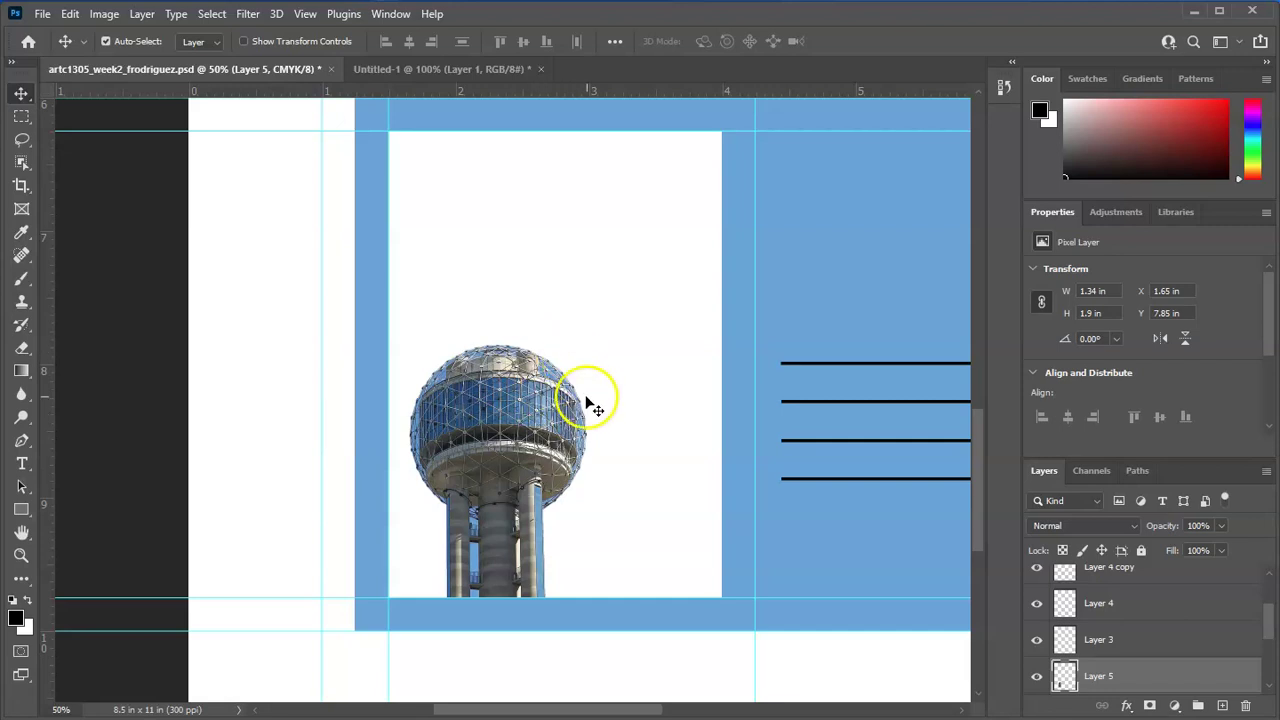
{"action": "scroll", "coordinate": [584, 400], "scroll_direction": "up", "scroll_amount": 1}
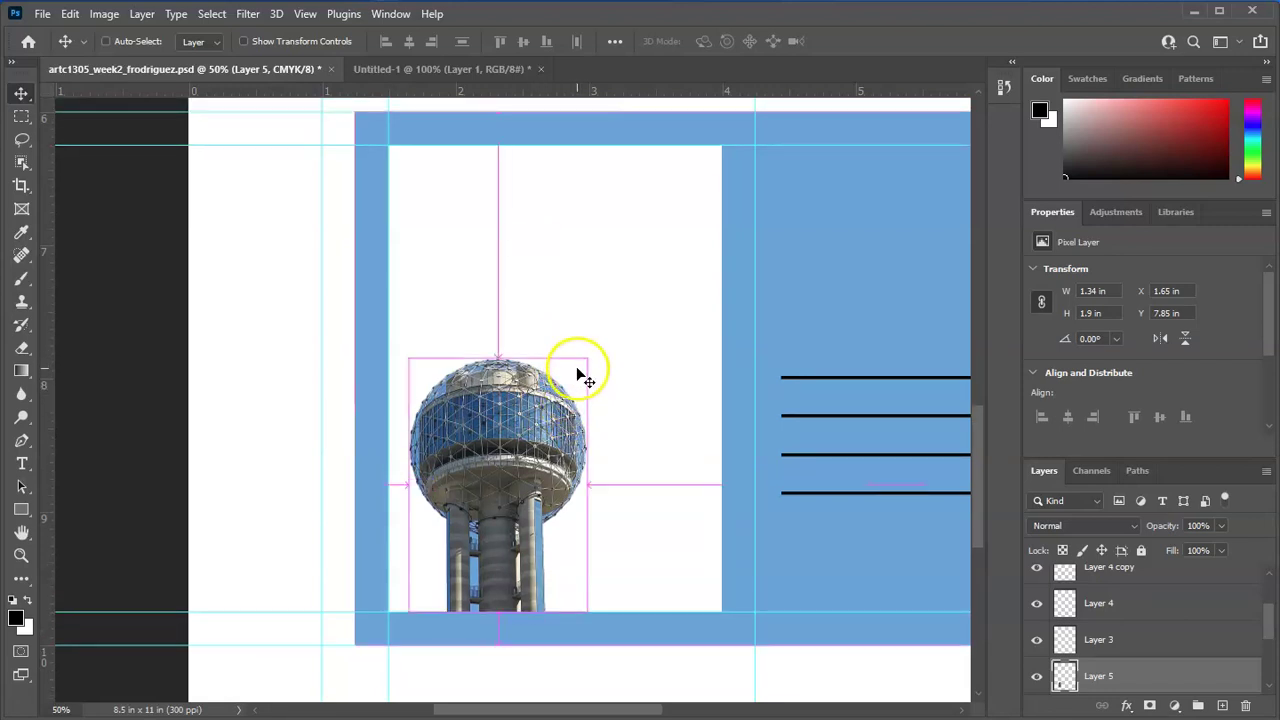
Enlarge the tower to about 2.05 x 2.91 in, letting it overlap the message area's left and bottom edges.
{"action": "key", "text": "ctrl+t"}
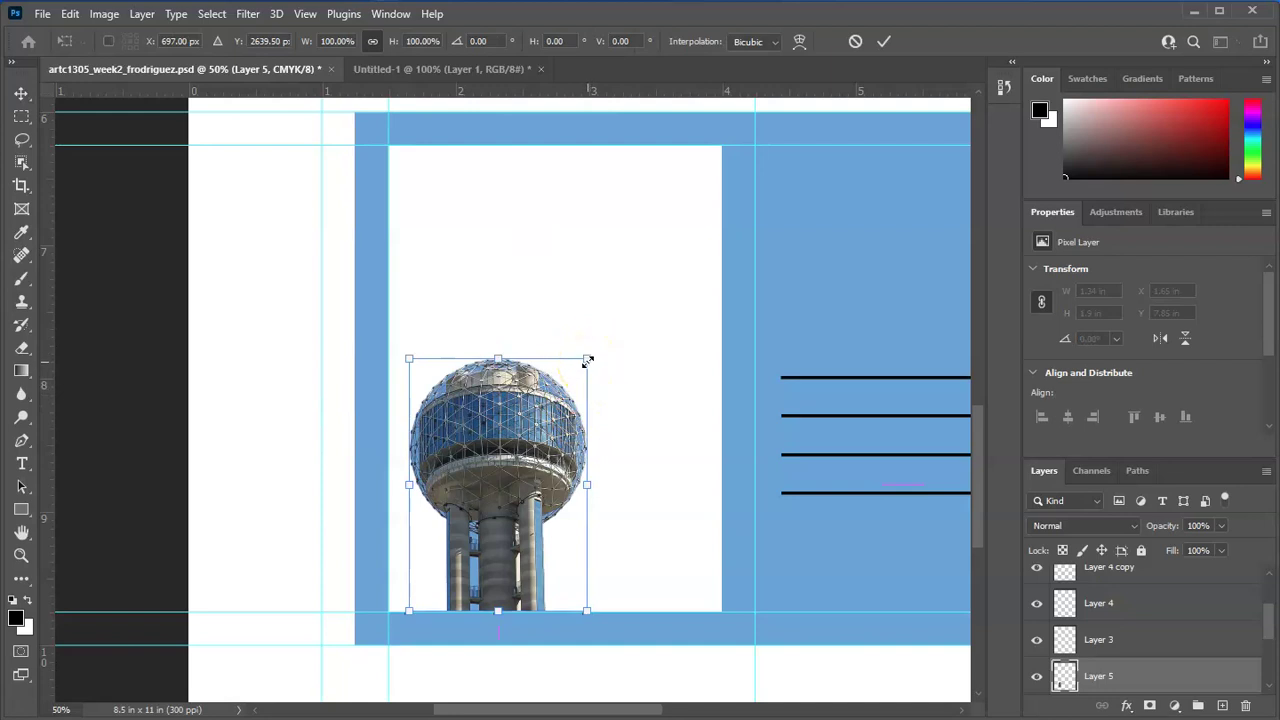
{"action": "left_click_drag", "start_coordinate": [588, 360], "coordinate": [686, 256]}
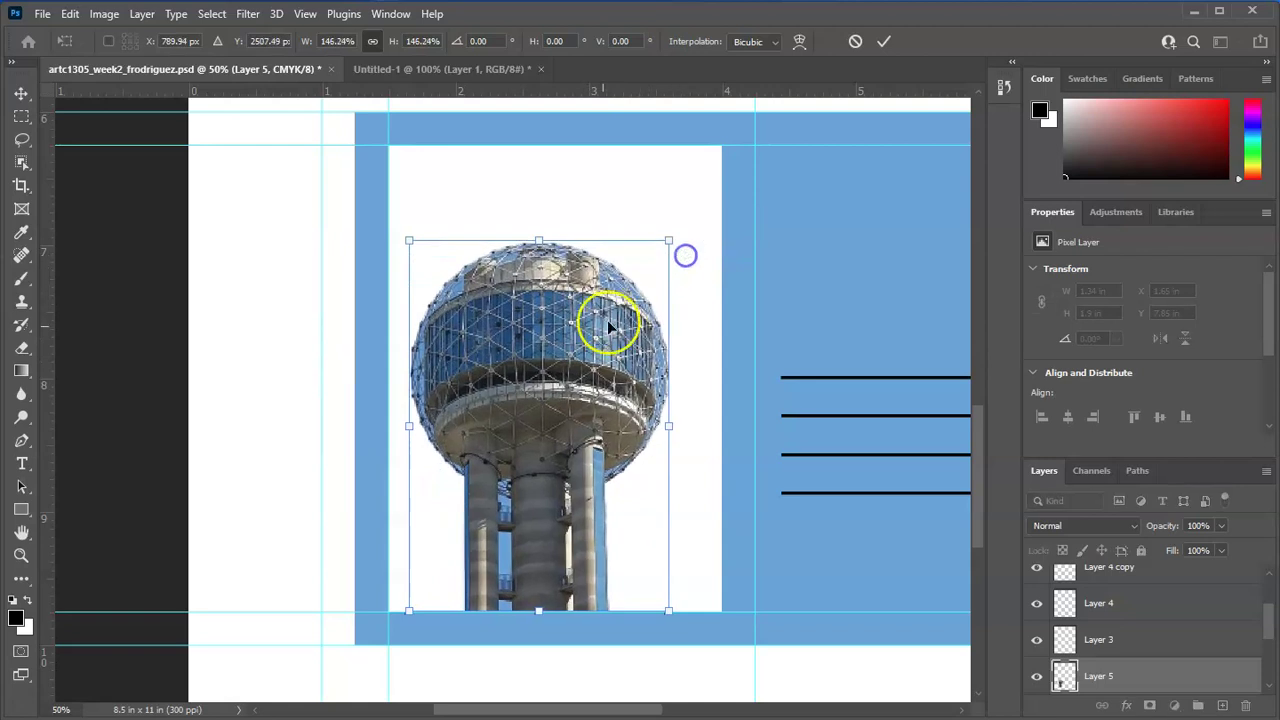
{"action": "left_click_drag", "start_coordinate": [563, 346], "coordinate": [523, 360]}
{"action": "left_click_drag", "start_coordinate": [624, 612], "coordinate": [640, 628]}
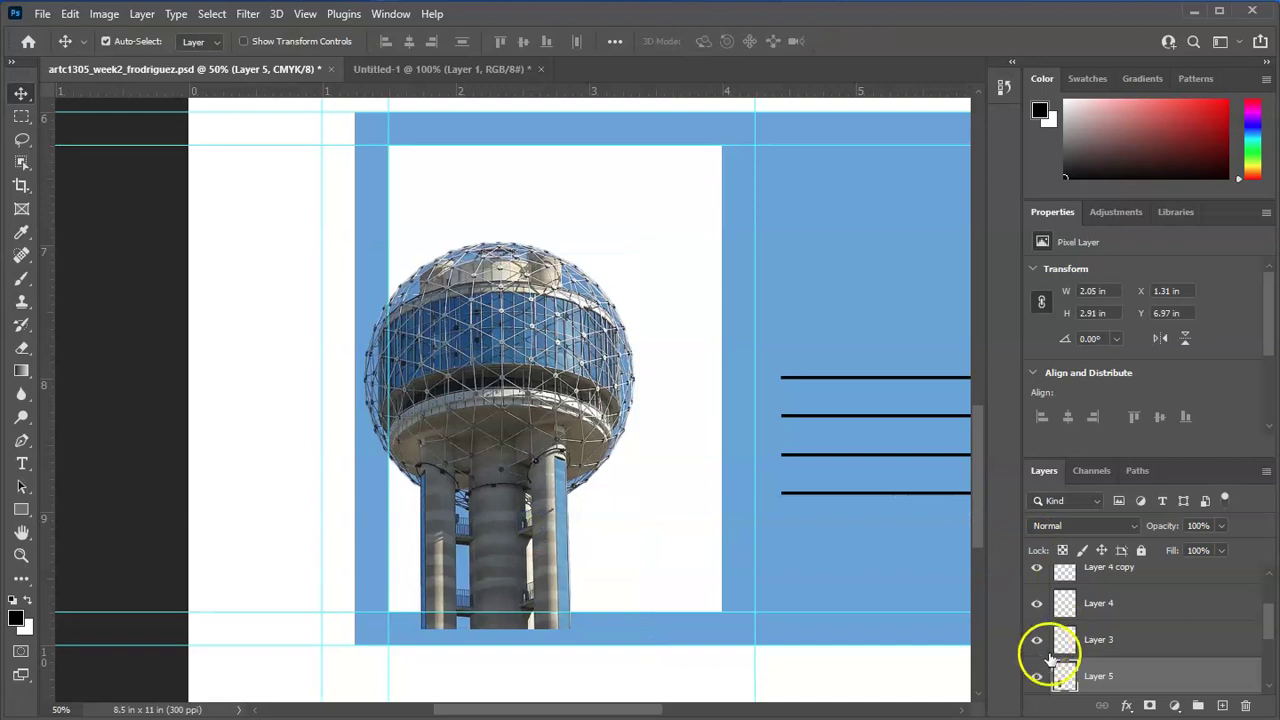
Select the white message area on Layer 2 with the Magic Wand tool.
{"action": "scroll", "coordinate": [1120, 654], "scroll_direction": "down", "scroll_amount": 1}
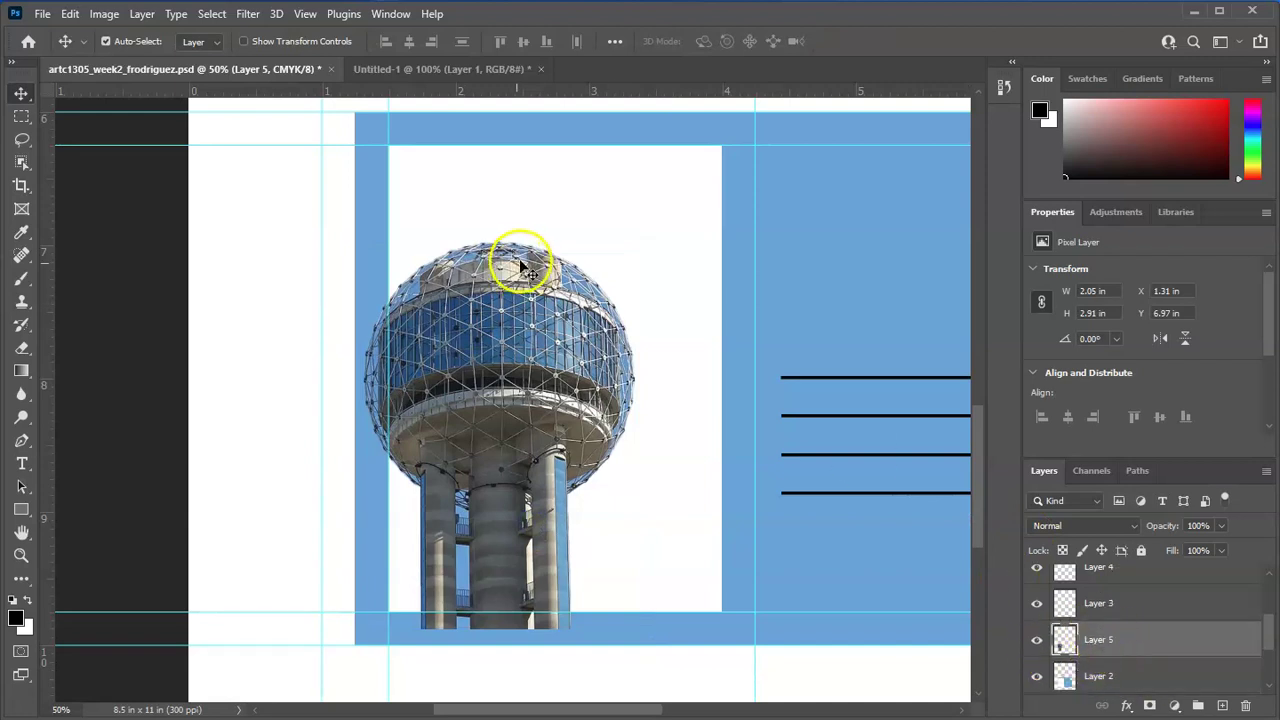
{"action": "scroll", "coordinate": [850, 425], "scroll_direction": "down", "scroll_amount": 1}
{"action": "scroll", "coordinate": [1160, 630], "scroll_direction": "down", "scroll_amount": 2}
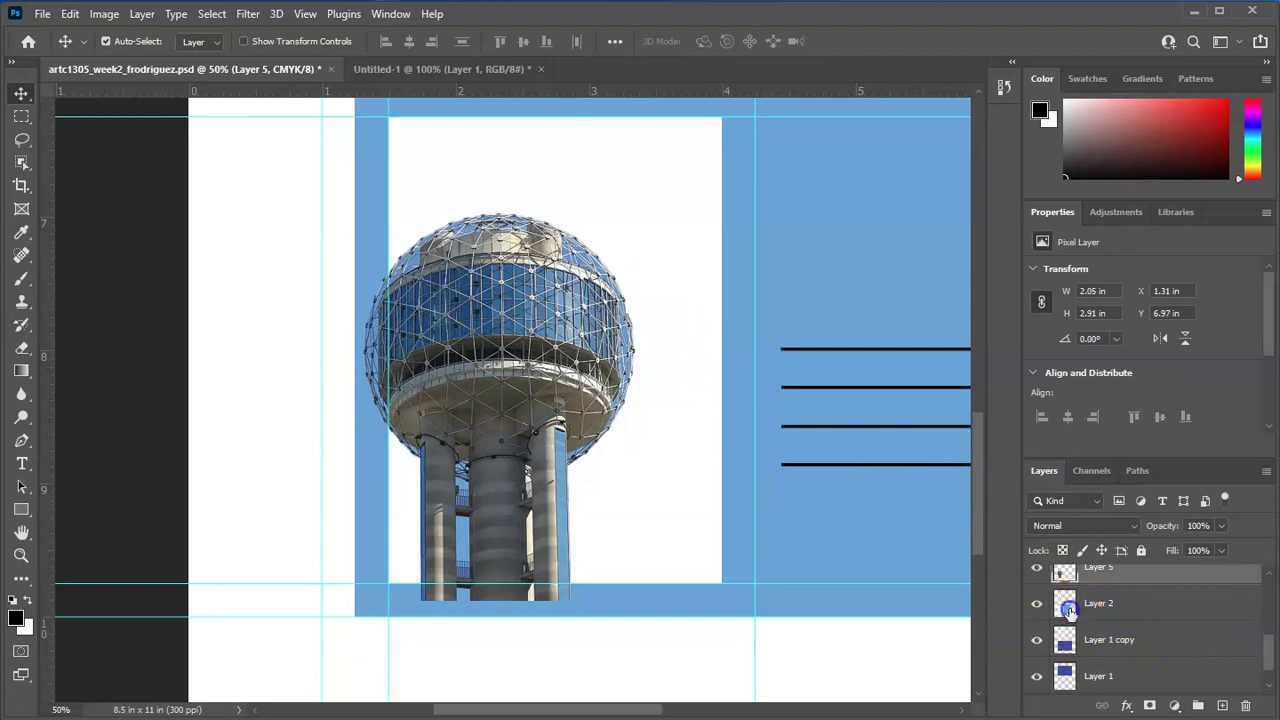
{"action": "left_click", "coordinate": [1069, 610]}
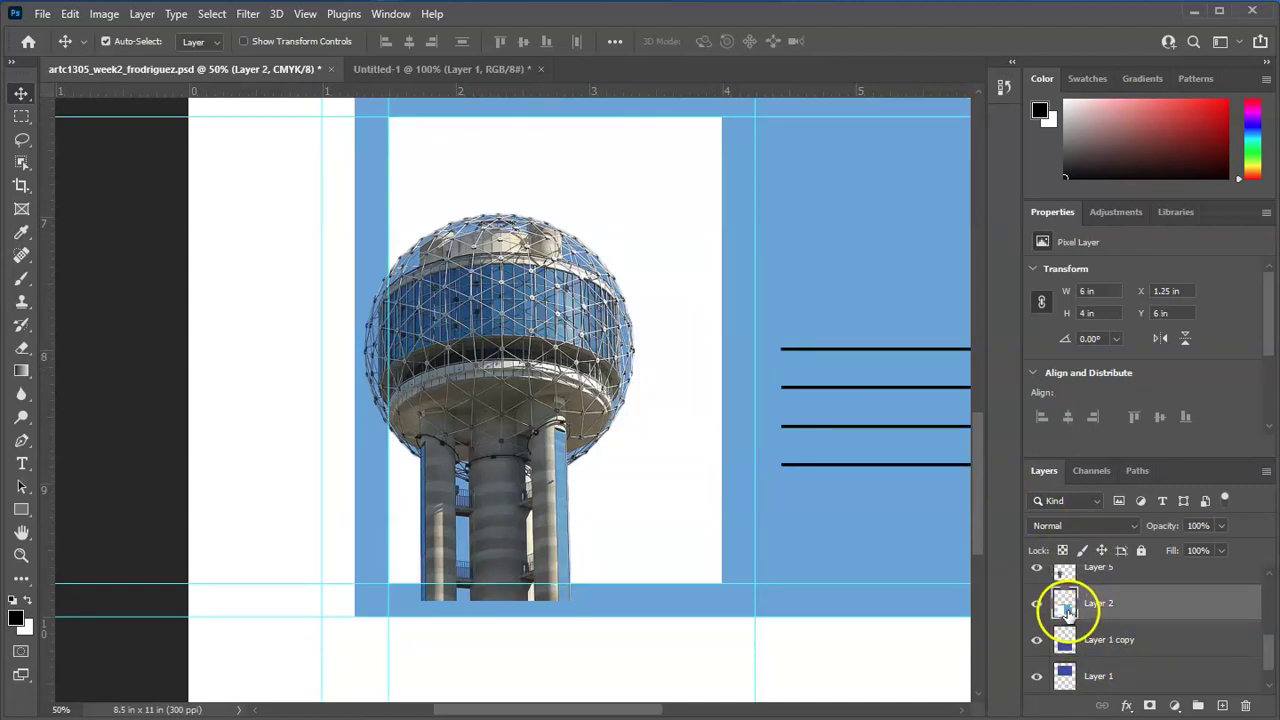
{"action": "scroll", "coordinate": [664, 392], "scroll_direction": "up", "scroll_amount": 1}
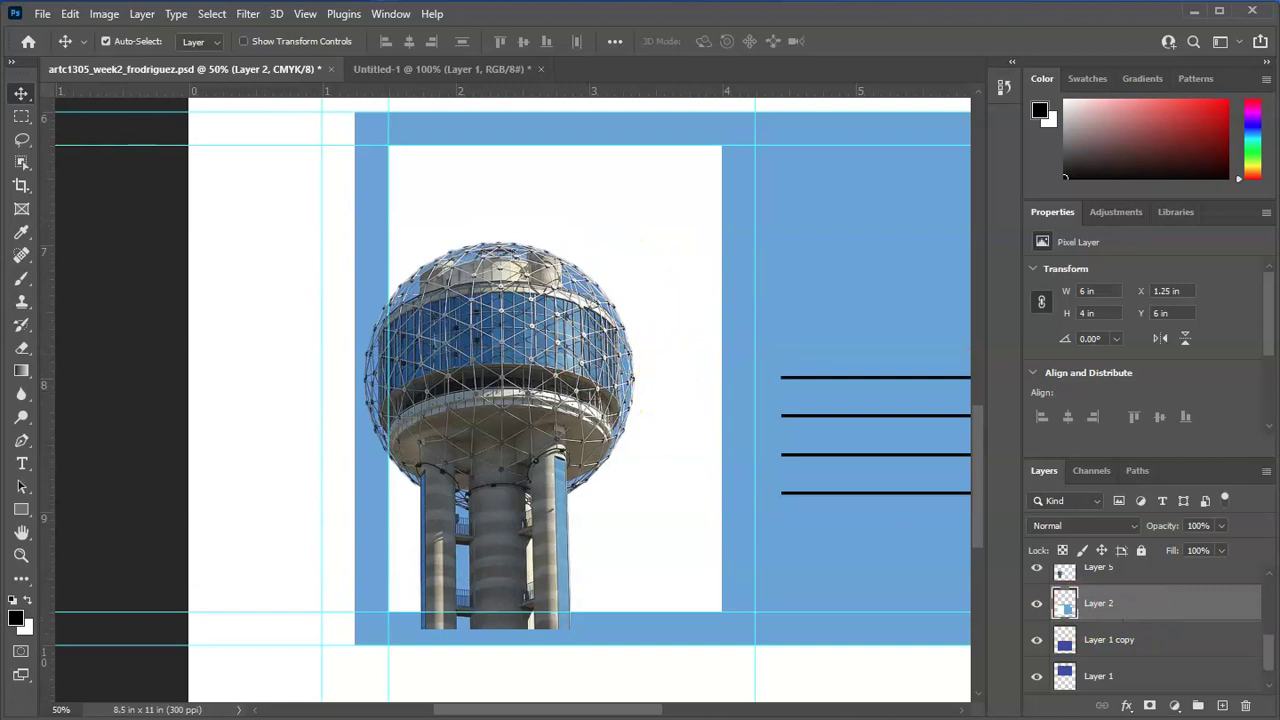
{"action": "left_click", "coordinate": [20, 163]}
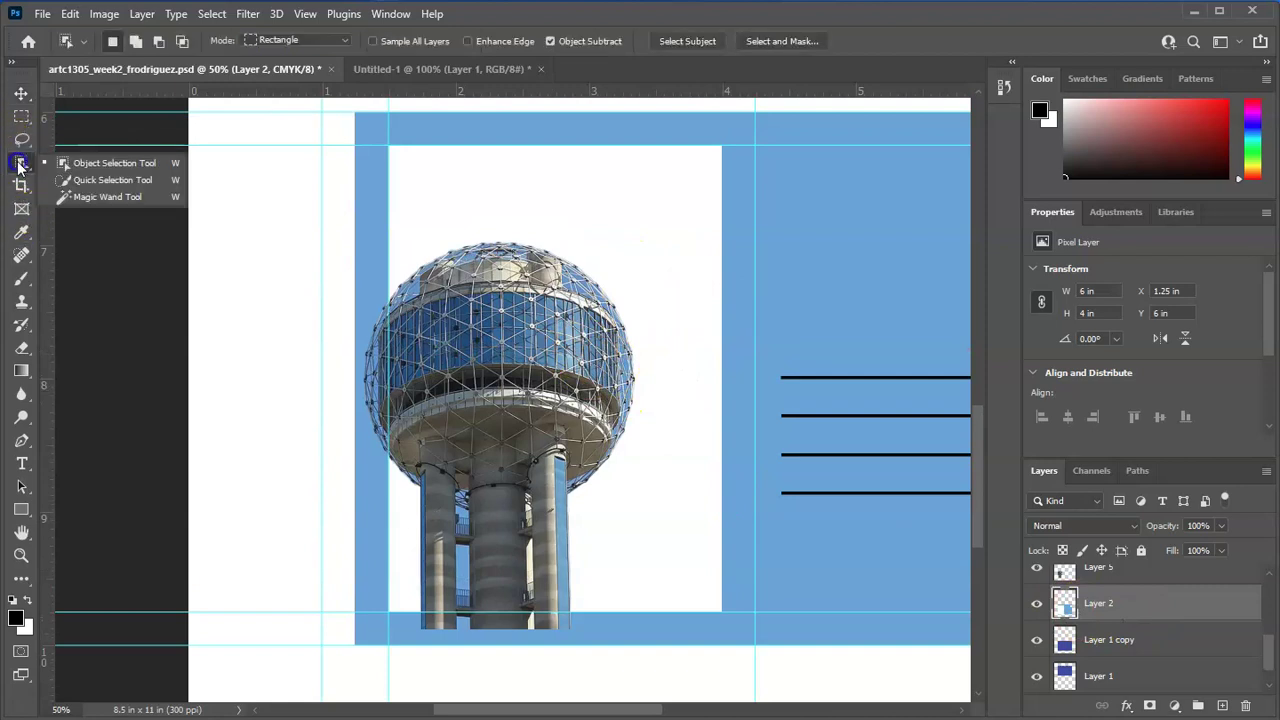
{"action": "left_click", "coordinate": [122, 196]}
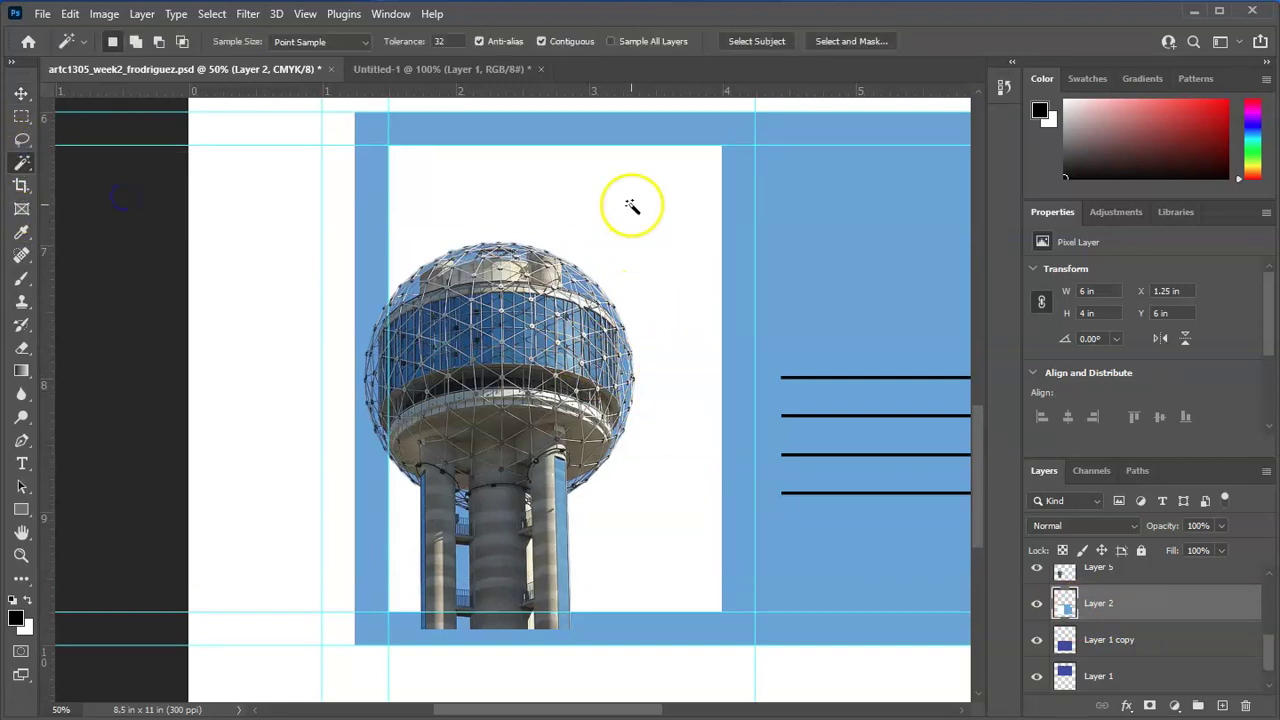
{"action": "left_click", "coordinate": [680, 199]}
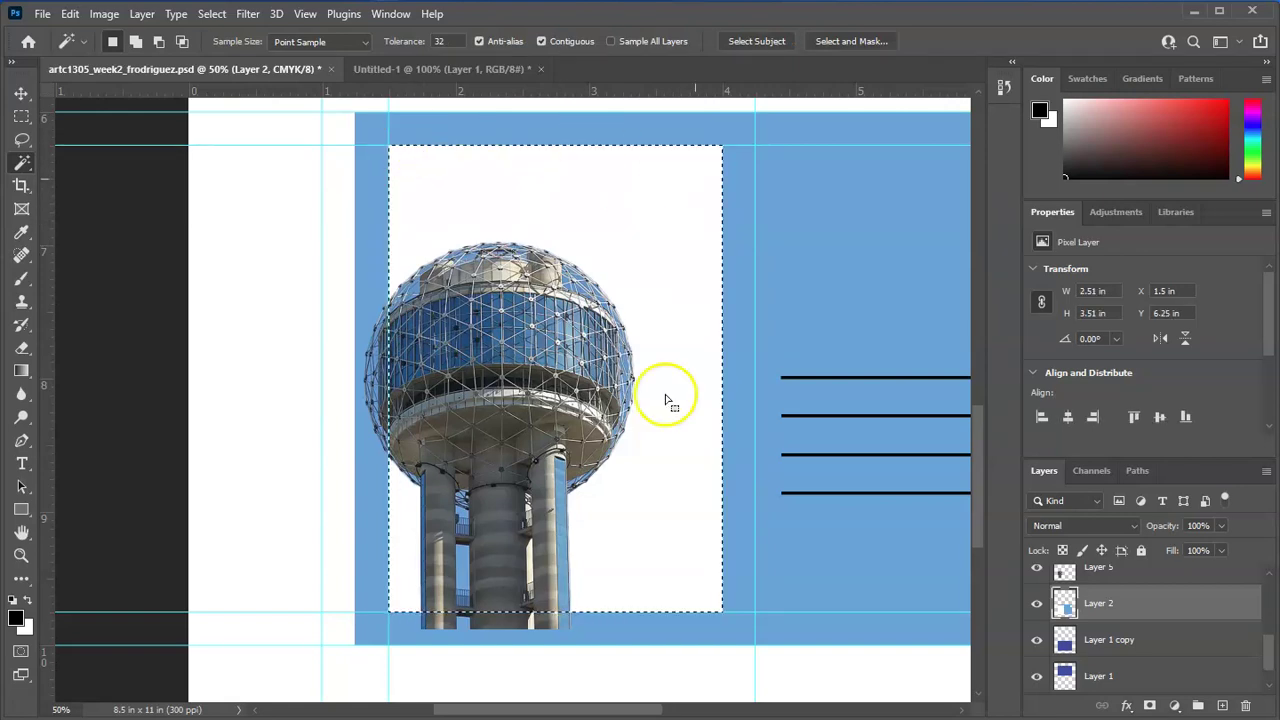
Add a layer mask to Layer 5 from the selection so the tower is clipped to the message area.
{"action": "scroll", "coordinate": [1109, 614], "scroll_direction": "up", "scroll_amount": 1}
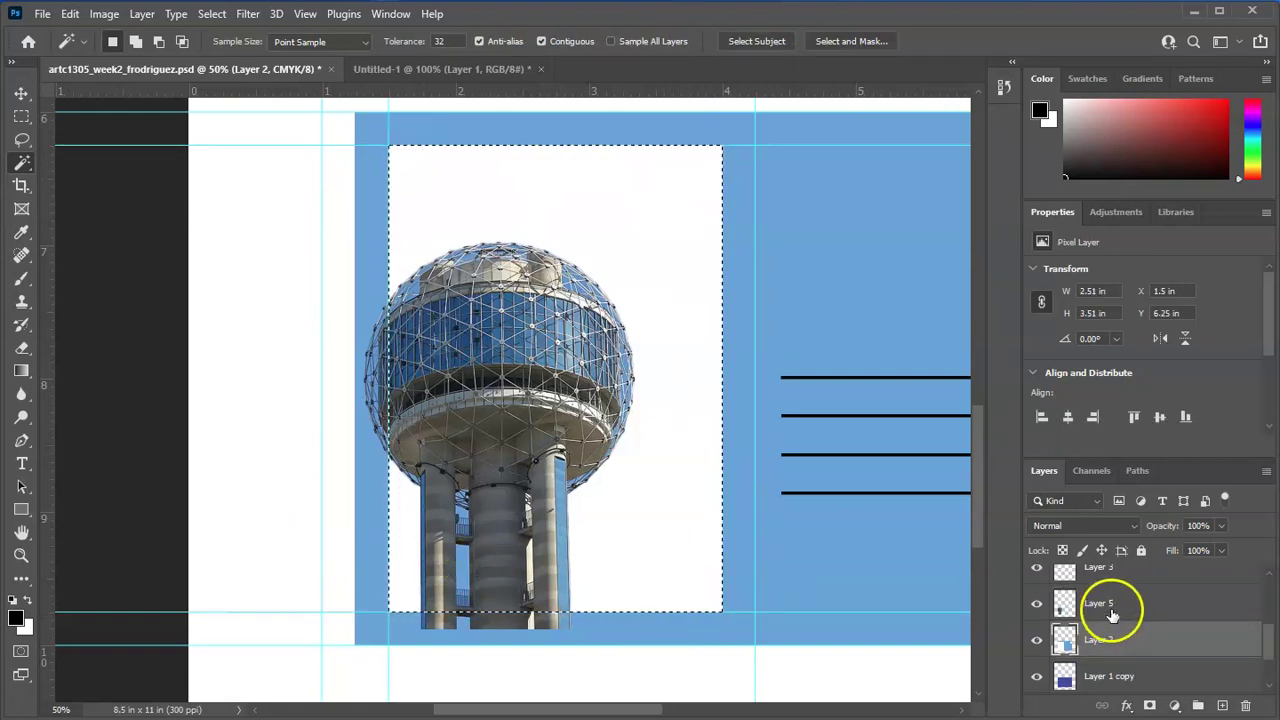
{"action": "left_click", "coordinate": [1100, 604]}
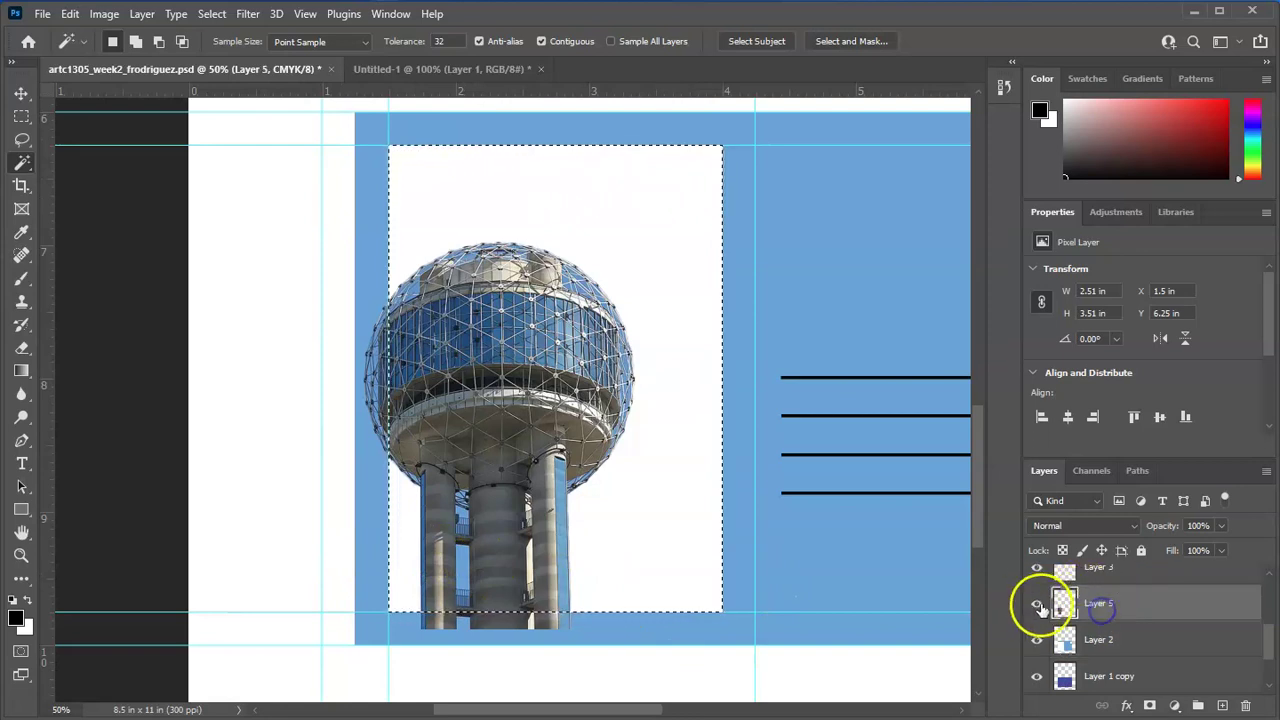
{"action": "left_click", "coordinate": [1149, 706]}
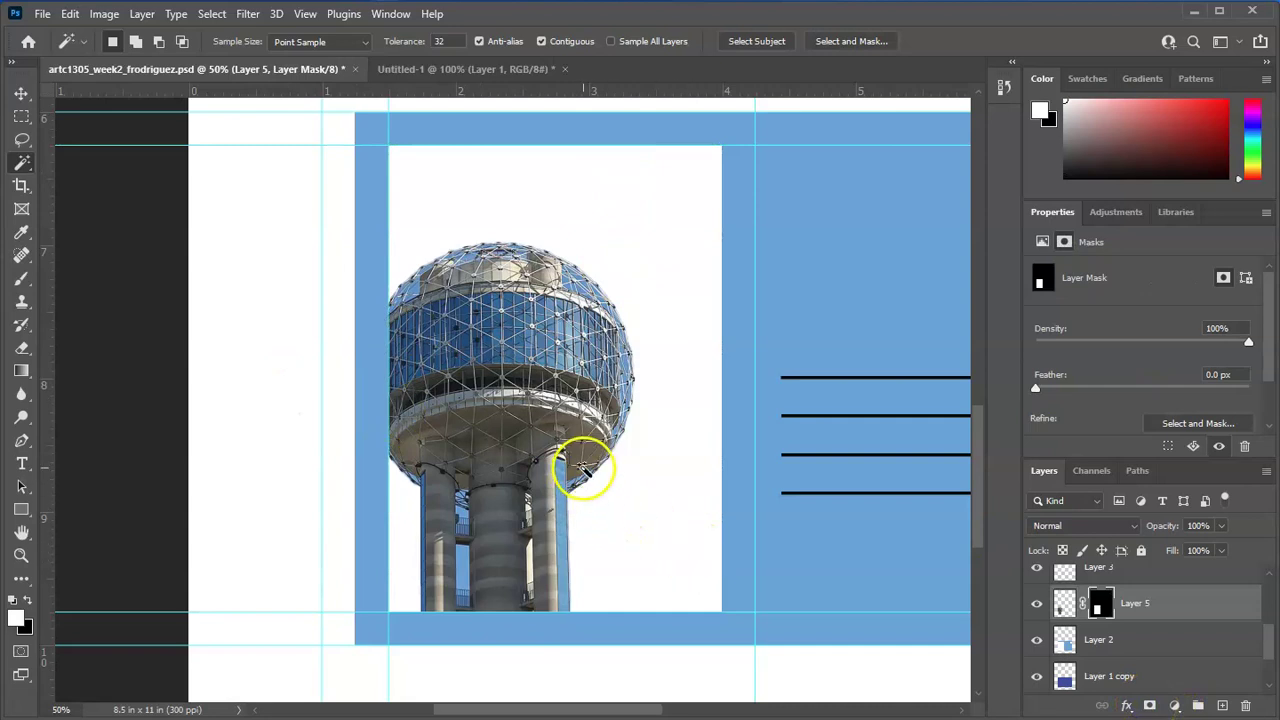
{"action": "scroll", "coordinate": [543, 451], "scroll_direction": "up", "scroll_amount": 1}
{"action": "scroll", "coordinate": [575, 460], "scroll_direction": "up", "scroll_amount": 1}
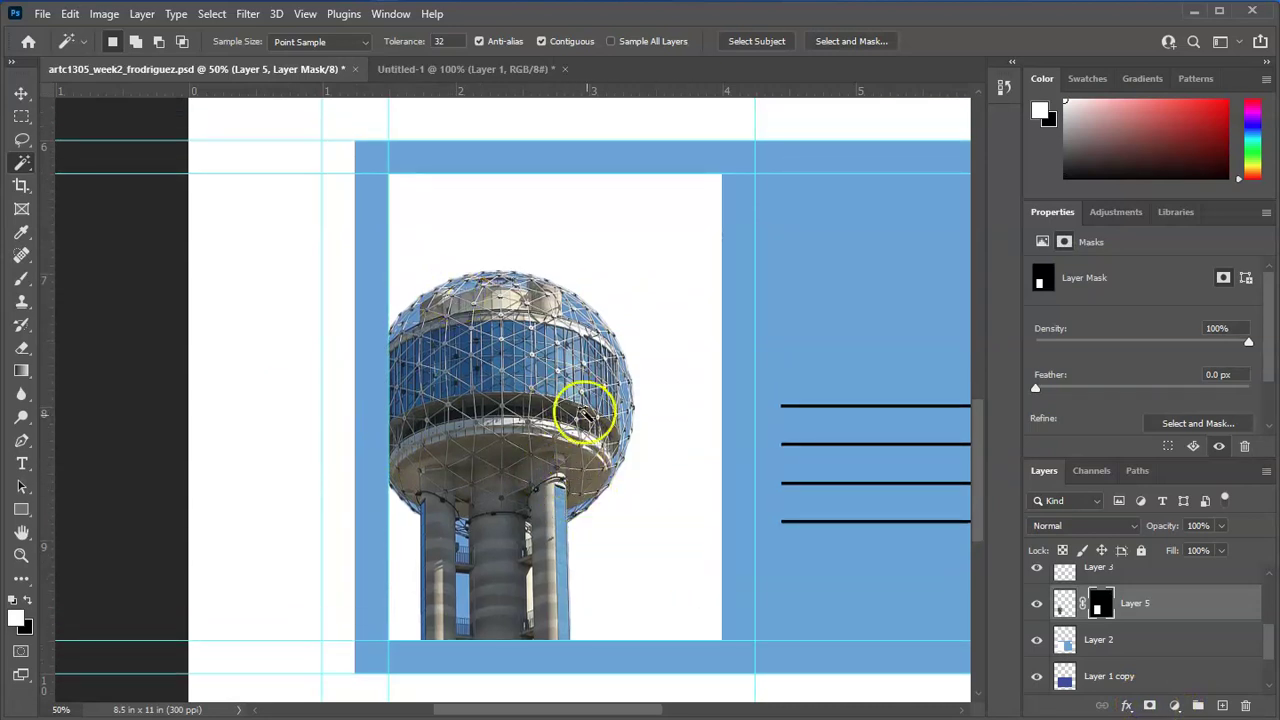
Fade the tower image on Layer 5, trying 20% opacity and settling on 12%, and save the postcard document.
{"action": "left_click", "coordinate": [1065, 602]}
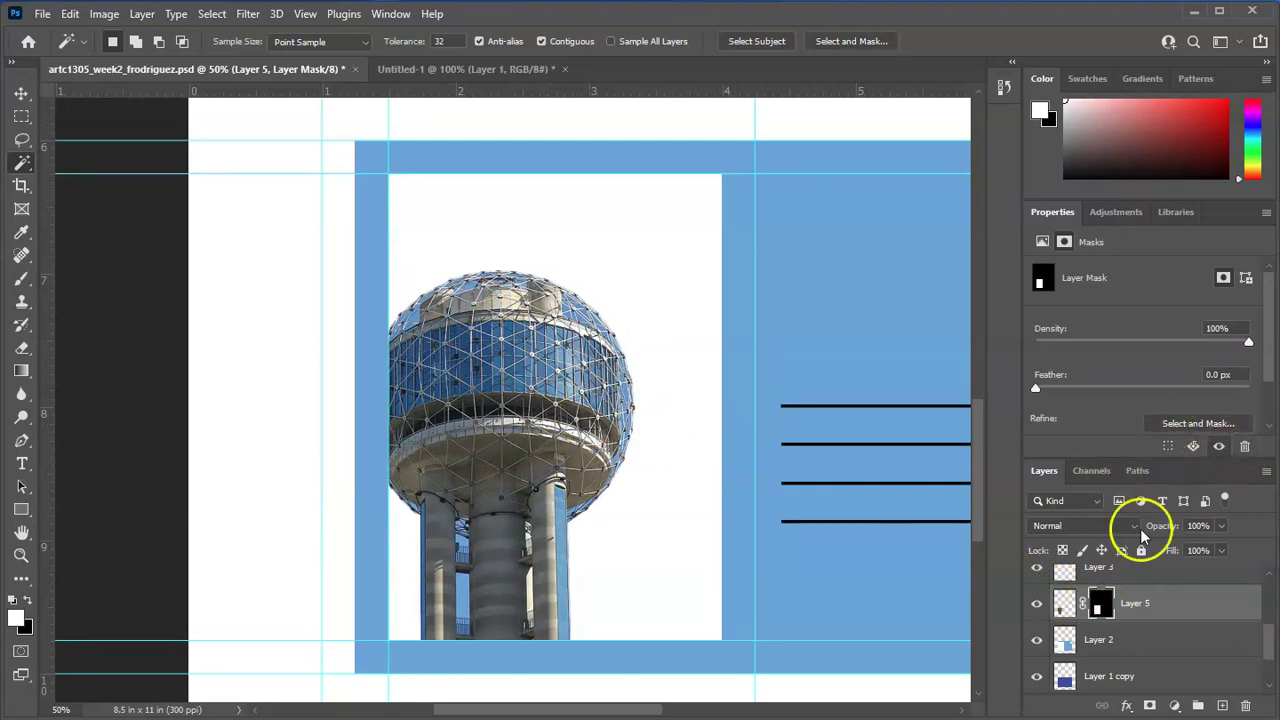
{"action": "left_click", "coordinate": [1198, 608]}
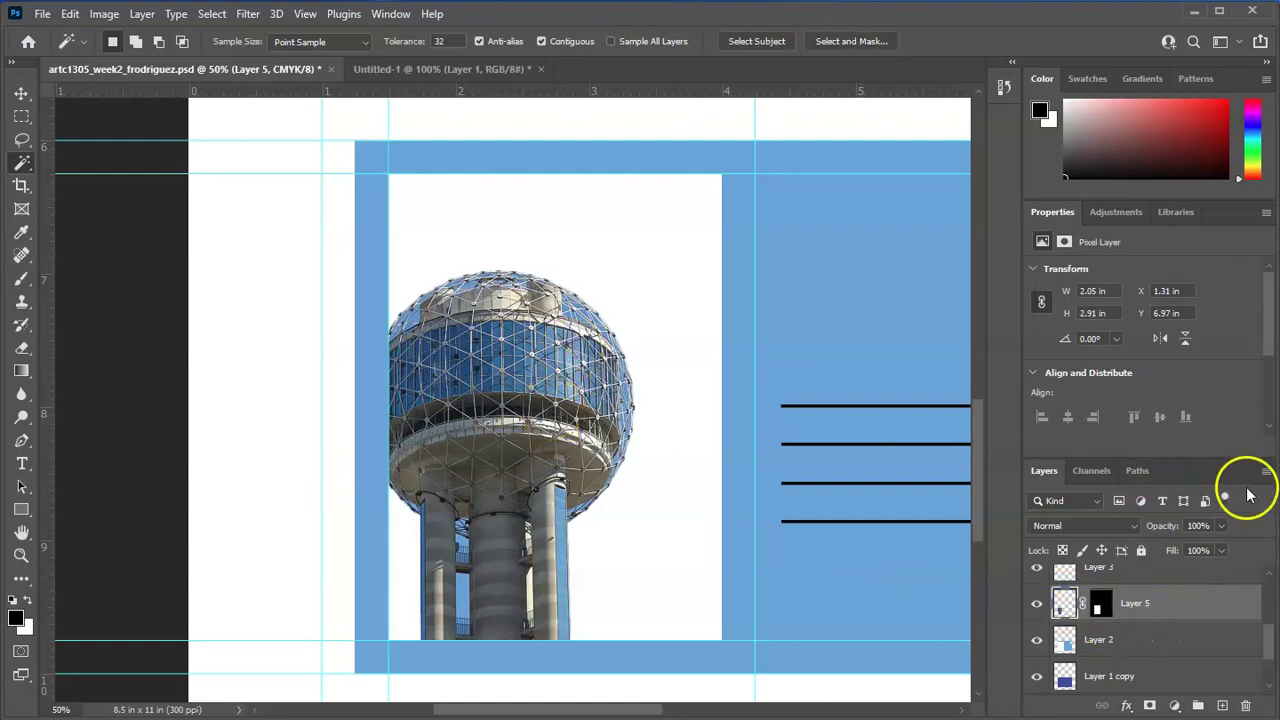
{"action": "left_click", "coordinate": [1222, 526]}
{"action": "left_click_drag", "start_coordinate": [1223, 545], "coordinate": [1157, 547]}
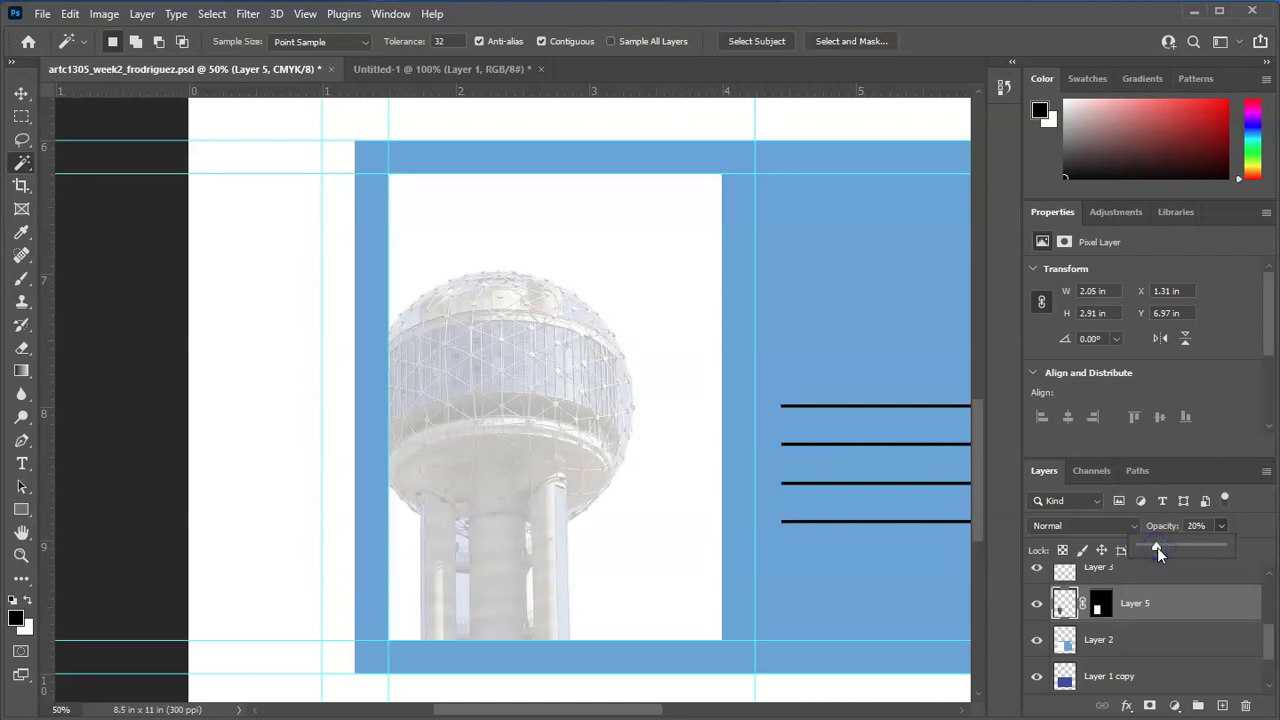
{"action": "left_click", "coordinate": [753, 434]}
{"action": "key", "text": "ctrl+0"}
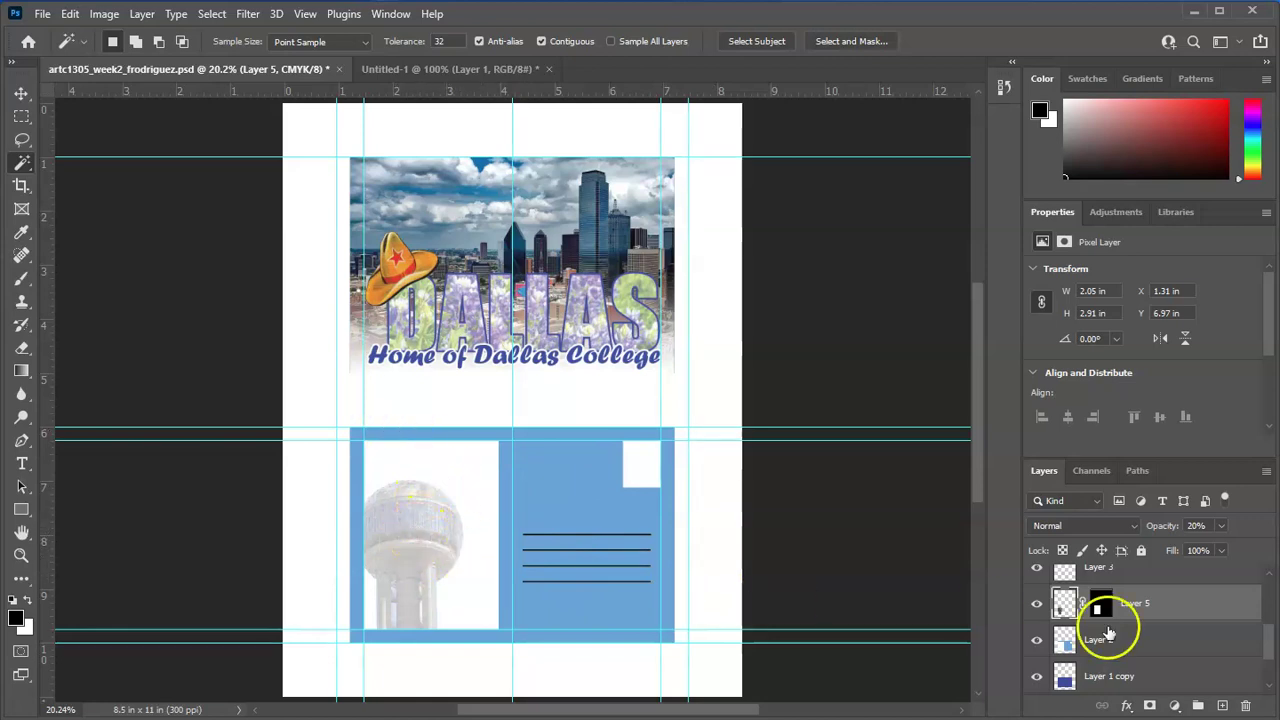
{"action": "double_click", "coordinate": [1197, 526]}
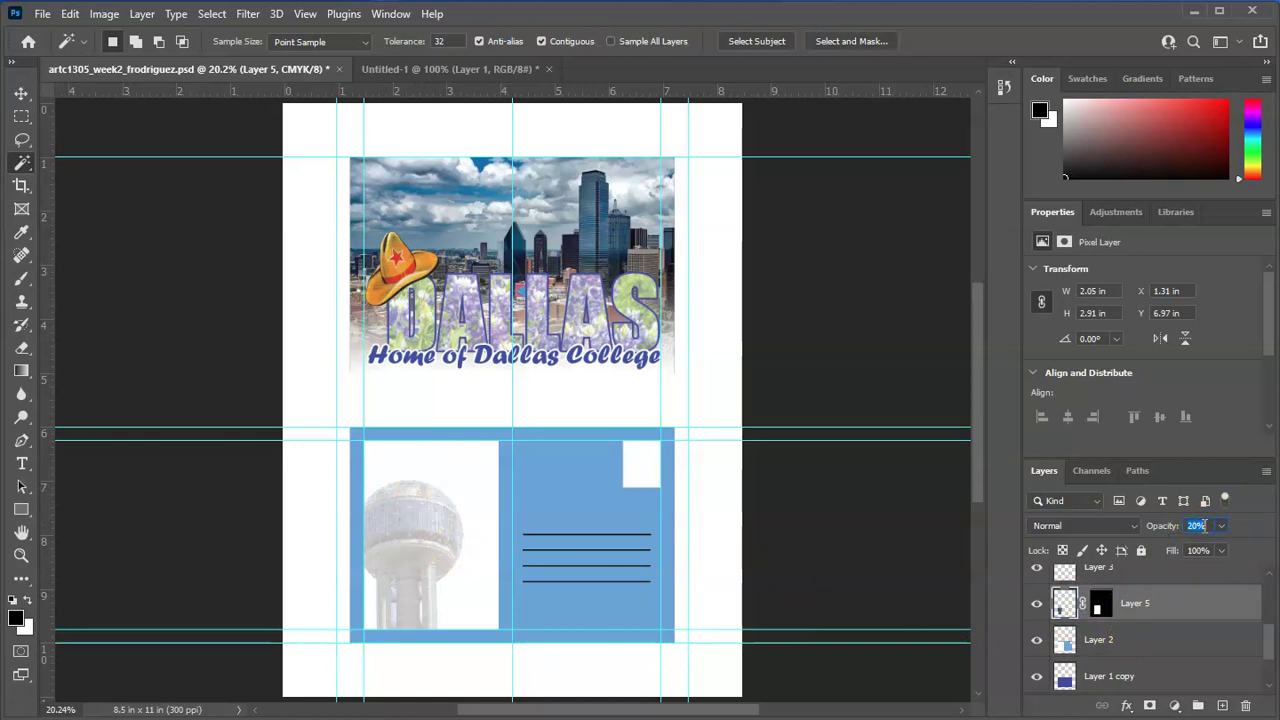
{"action": "type", "text": "12"}
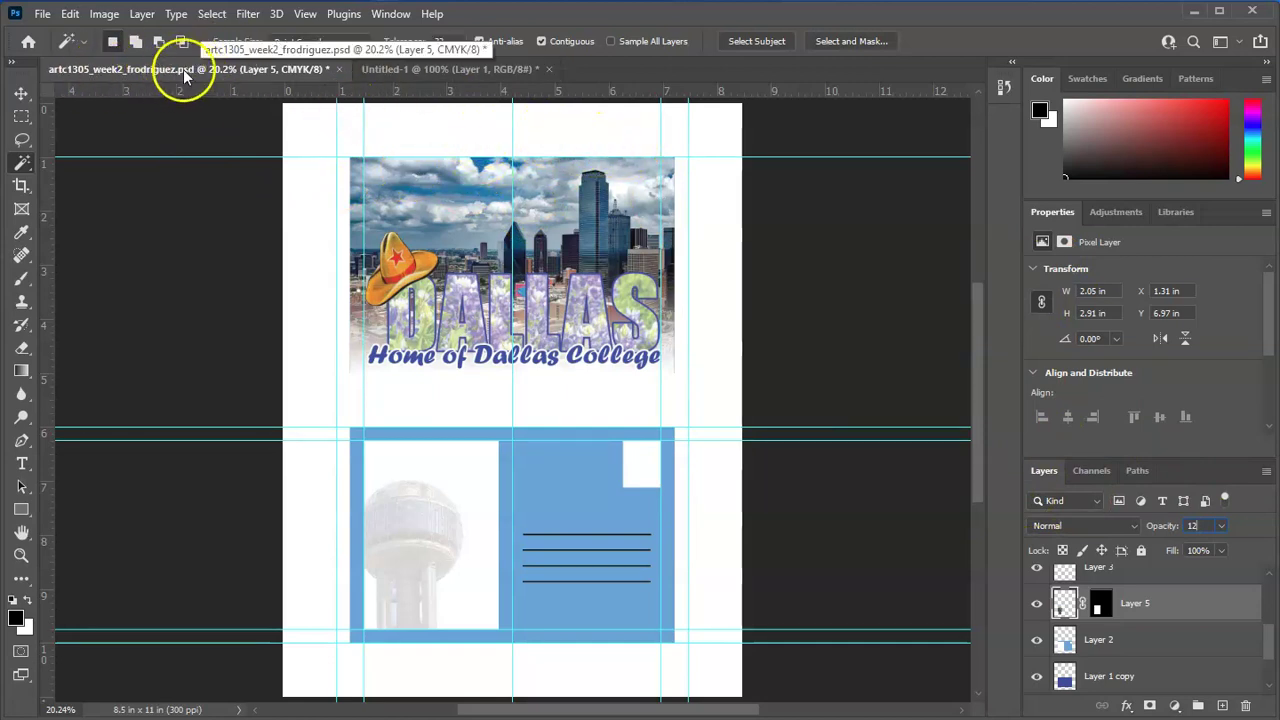
{"action": "left_click", "coordinate": [42, 14]}
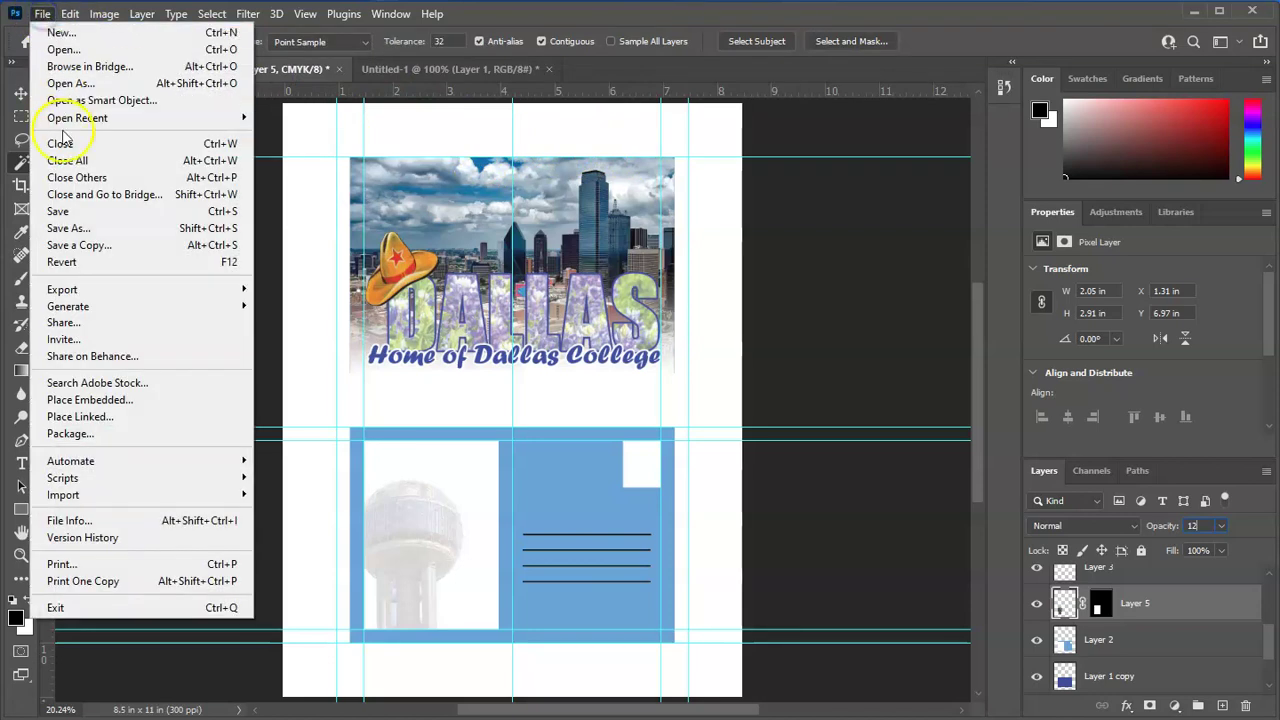
{"action": "left_click", "coordinate": [84, 213]}
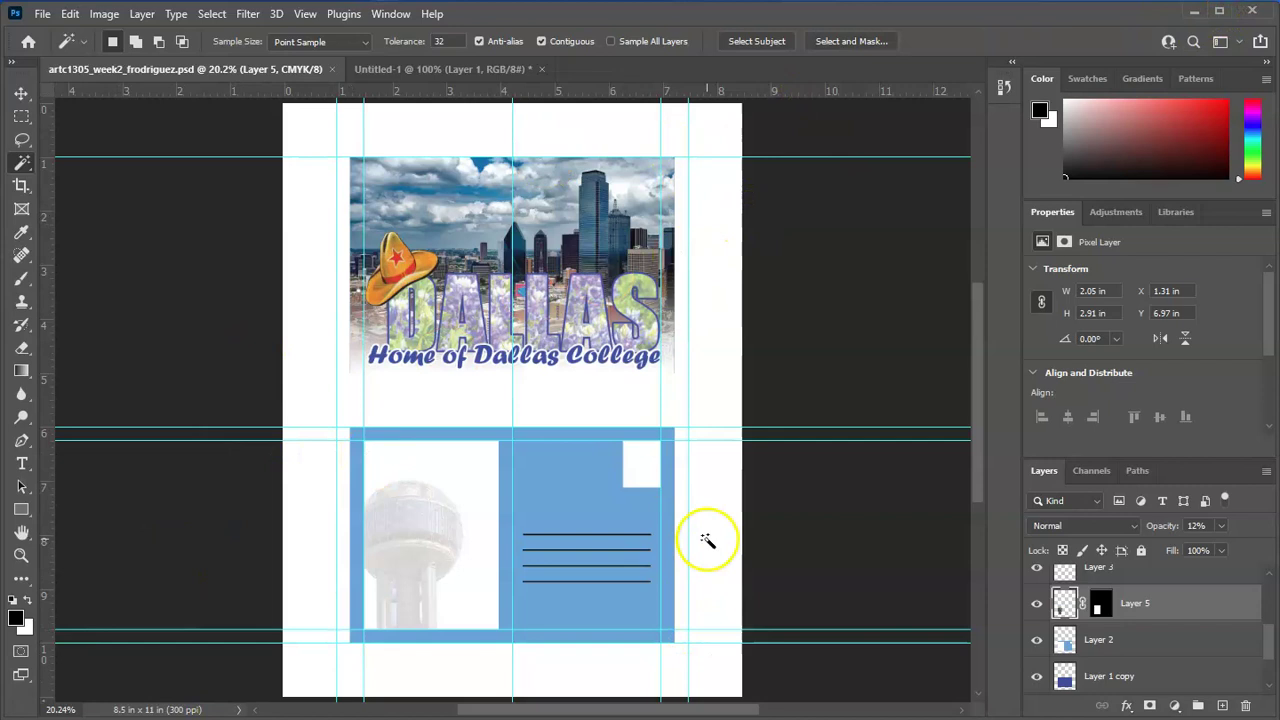
Add a horizontal guide along the bottom edge of the front postcard image, at about 5 in.
{"action": "left_click", "coordinate": [22, 93]}
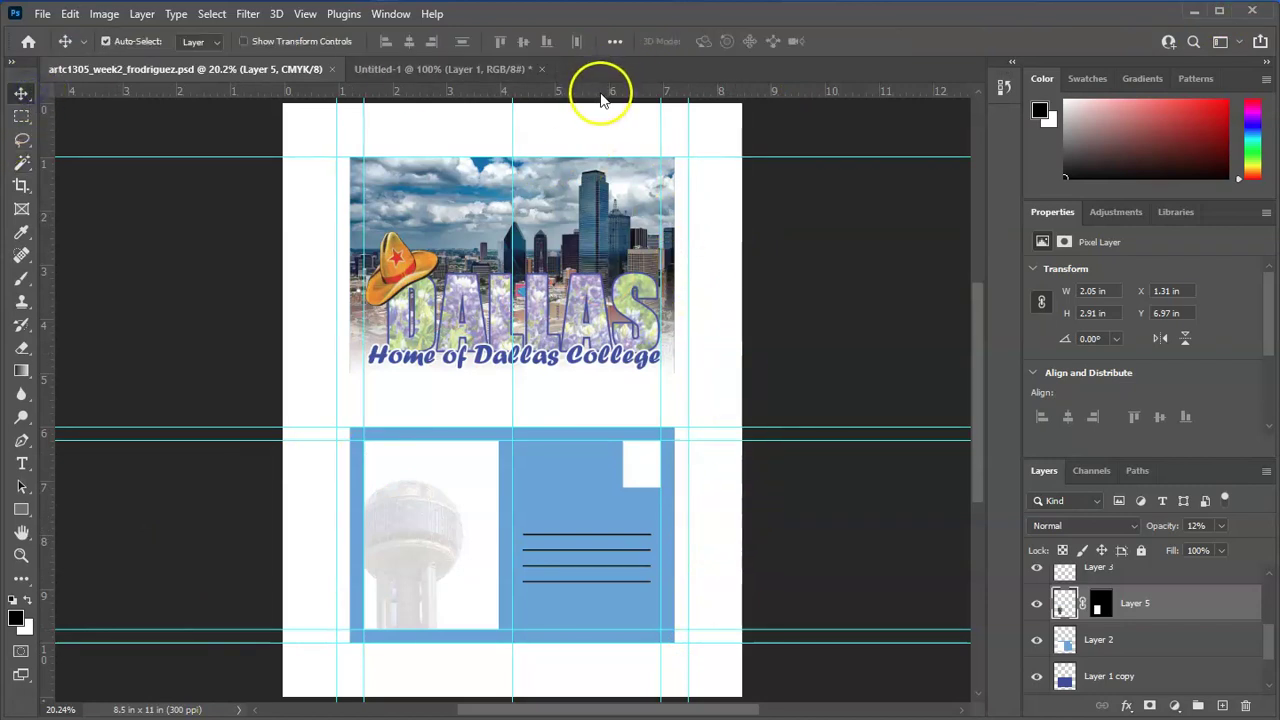
{"action": "left_click_drag", "start_coordinate": [634, 91], "coordinate": [585, 372]}
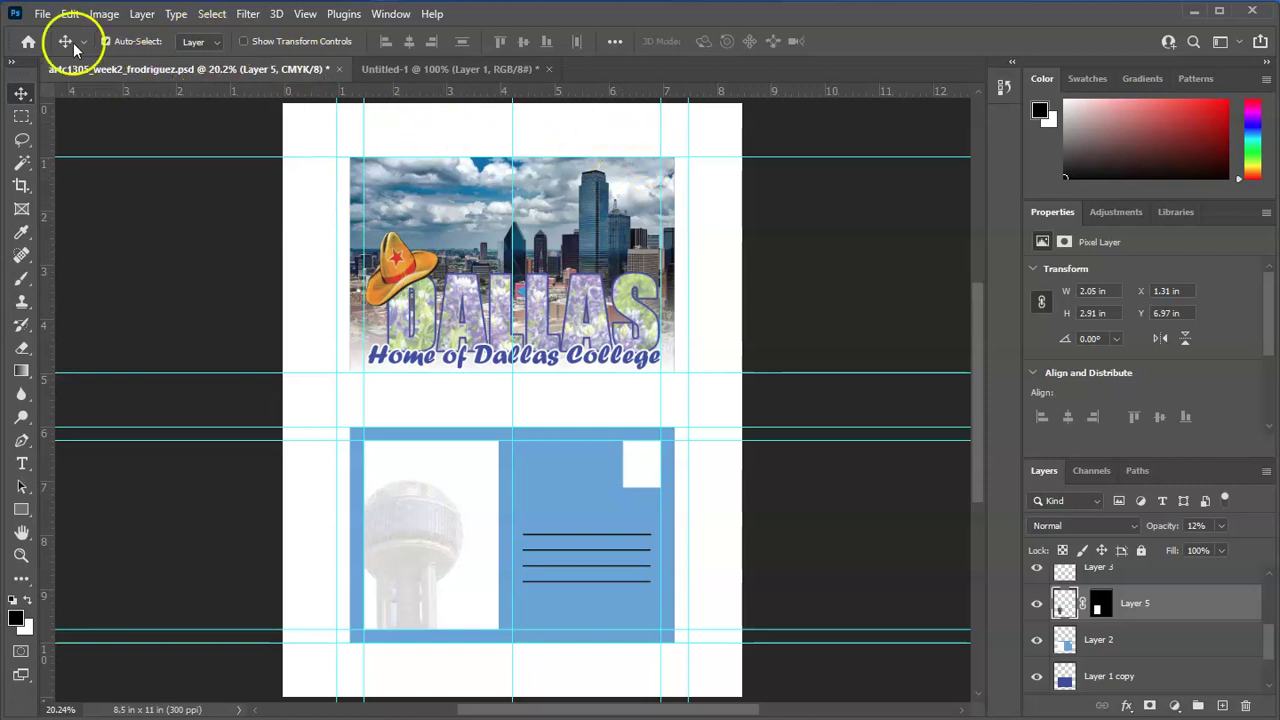
Save the finished postcard document under its existing PSD file name.
{"action": "left_click", "coordinate": [43, 14]}
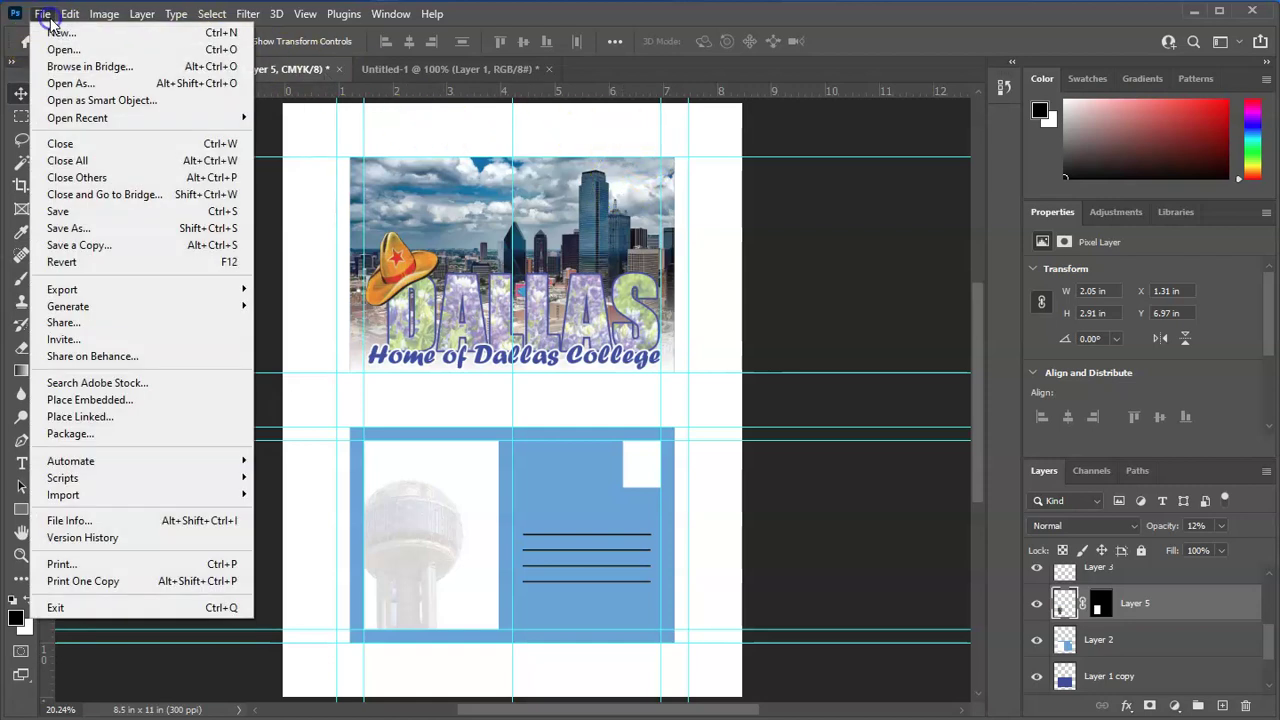
{"action": "left_click", "coordinate": [88, 213]}
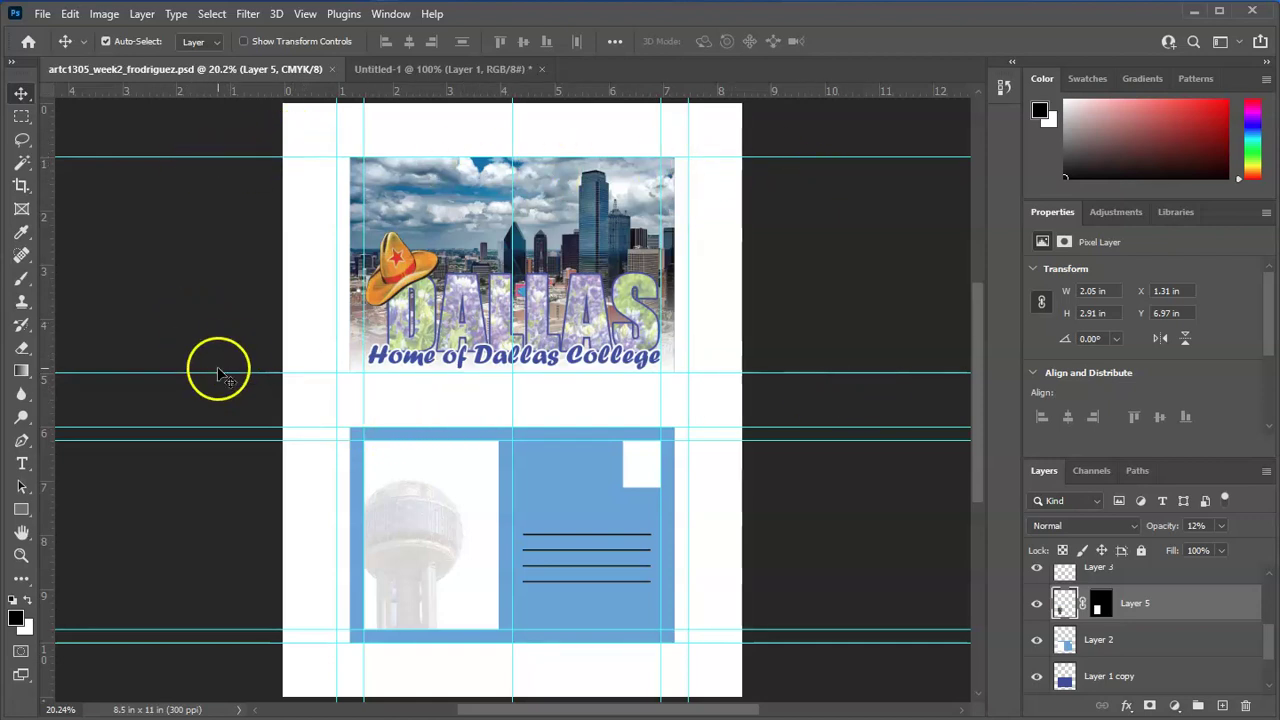
{"action": "left_click", "coordinate": [258, 373]}
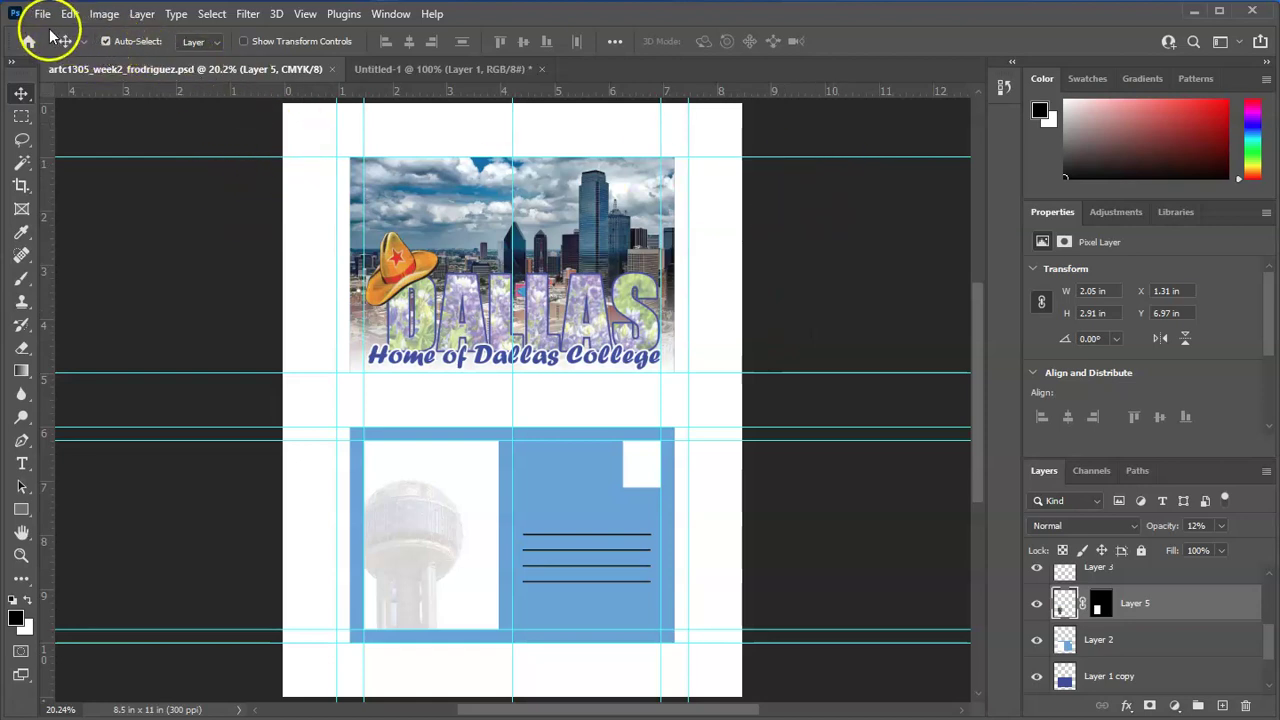
Switch to the Edge browser and close the Reunion Tower image page and the reunion tower search results.
{"action": "left_click", "coordinate": [1199, 13]}
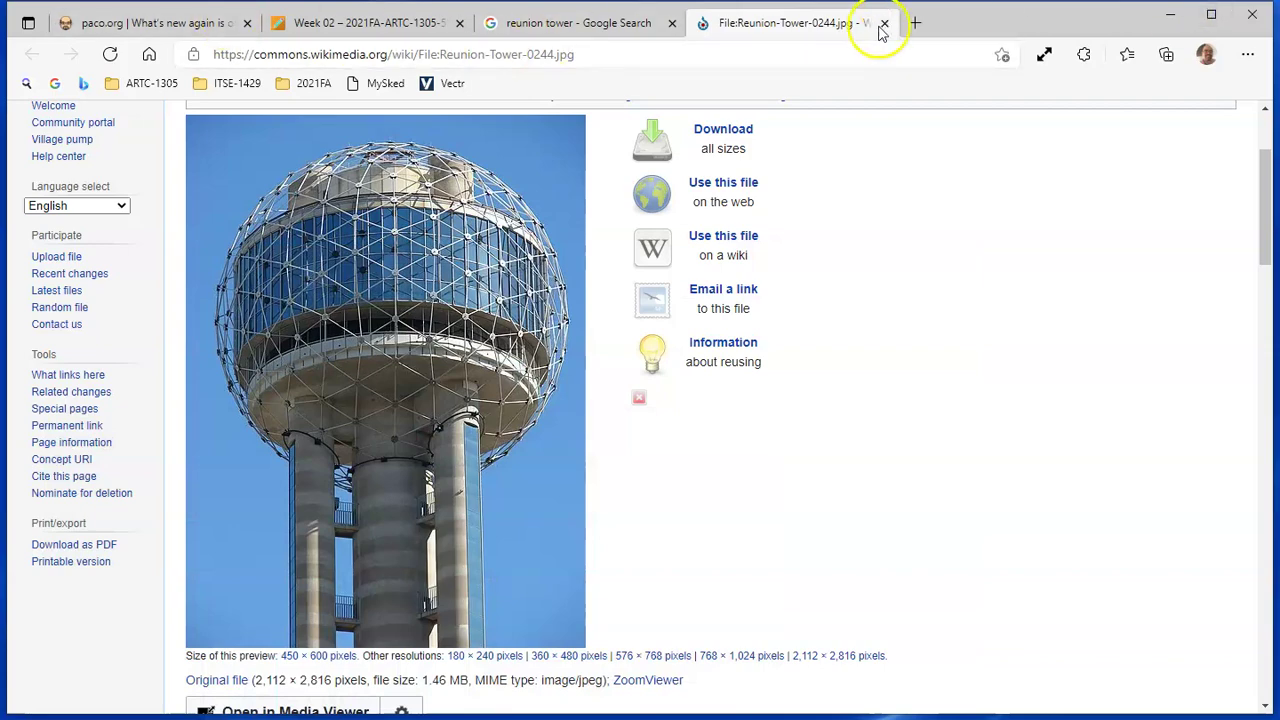
{"action": "left_click", "coordinate": [884, 23]}
{"action": "left_click", "coordinate": [672, 23]}
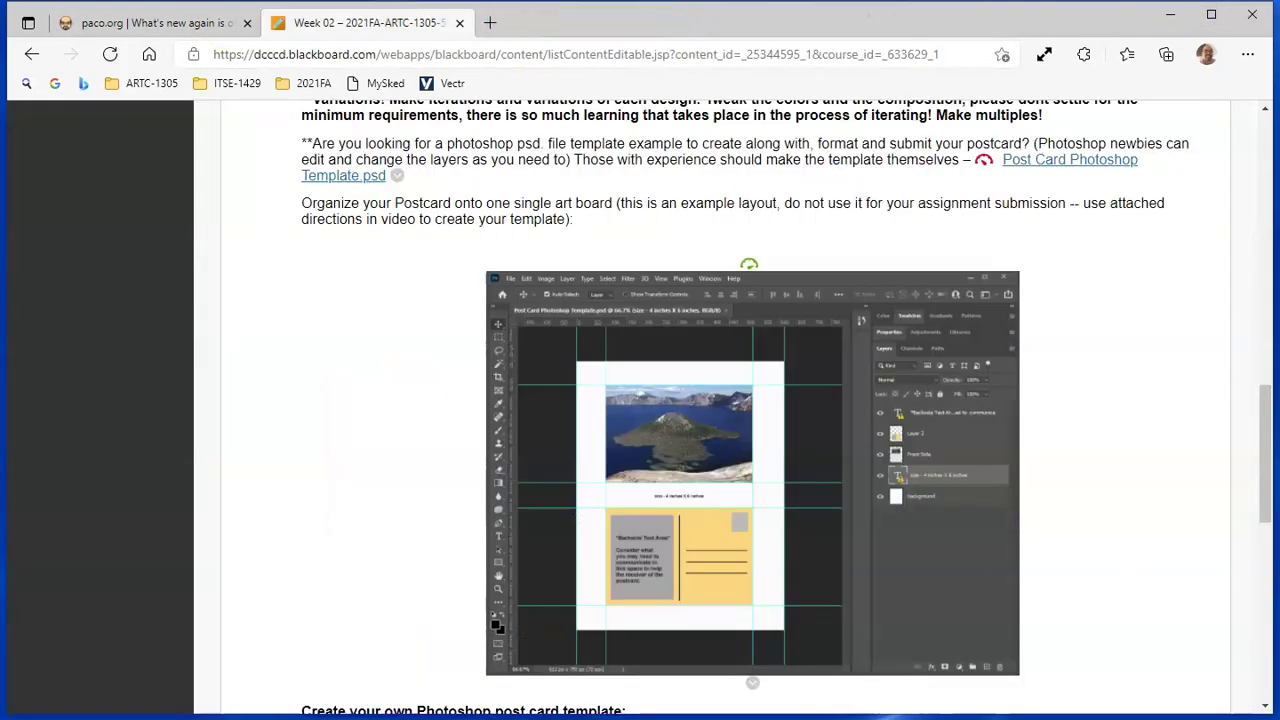
Open the 02.1 Post Card Design assignment from the Week 02 page and go to its Assignment Submission section.
{"action": "scroll", "coordinate": [414, 428], "scroll_direction": "up", "scroll_amount": 3}
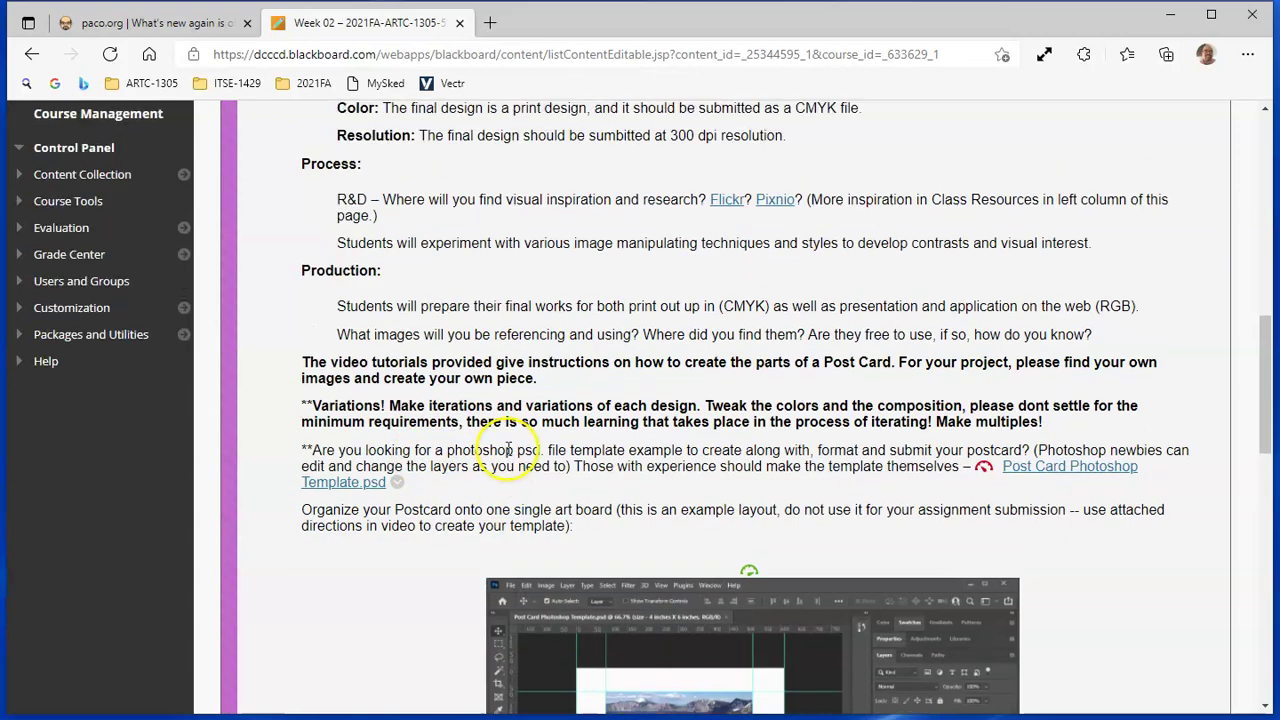
{"action": "scroll", "coordinate": [508, 449], "scroll_direction": "up", "scroll_amount": 6}
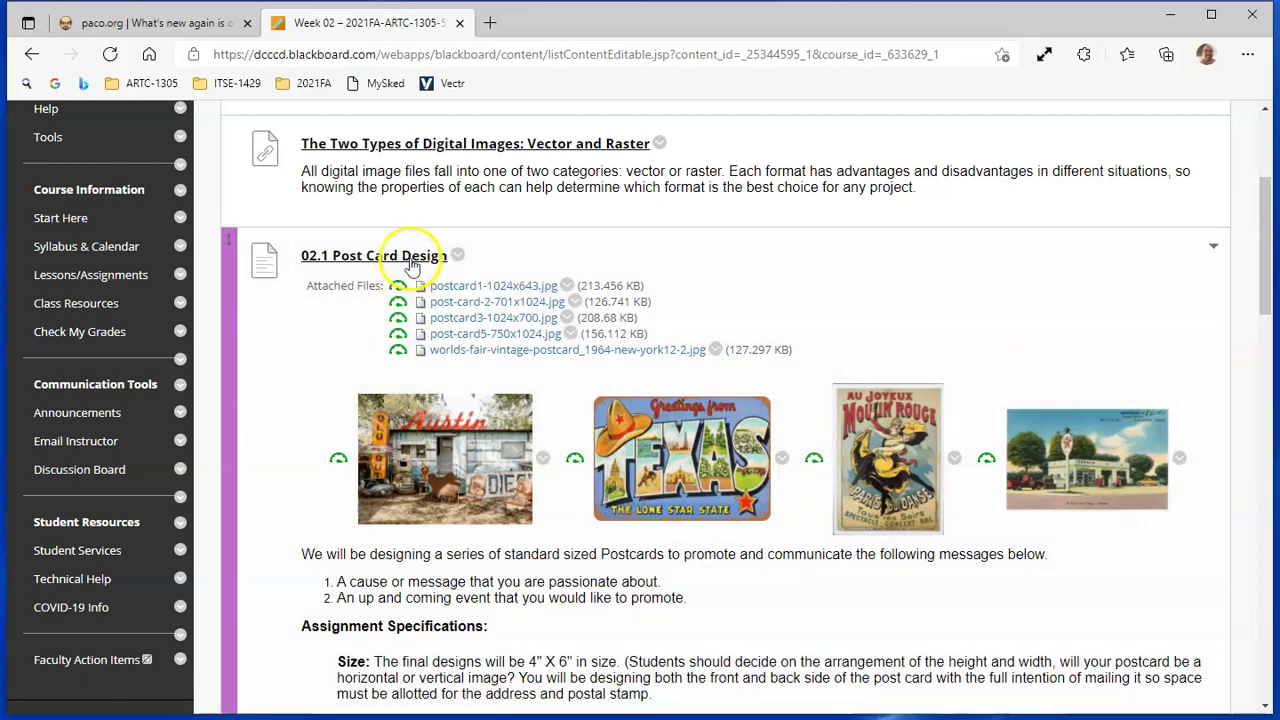
{"action": "left_click", "coordinate": [432, 260]}
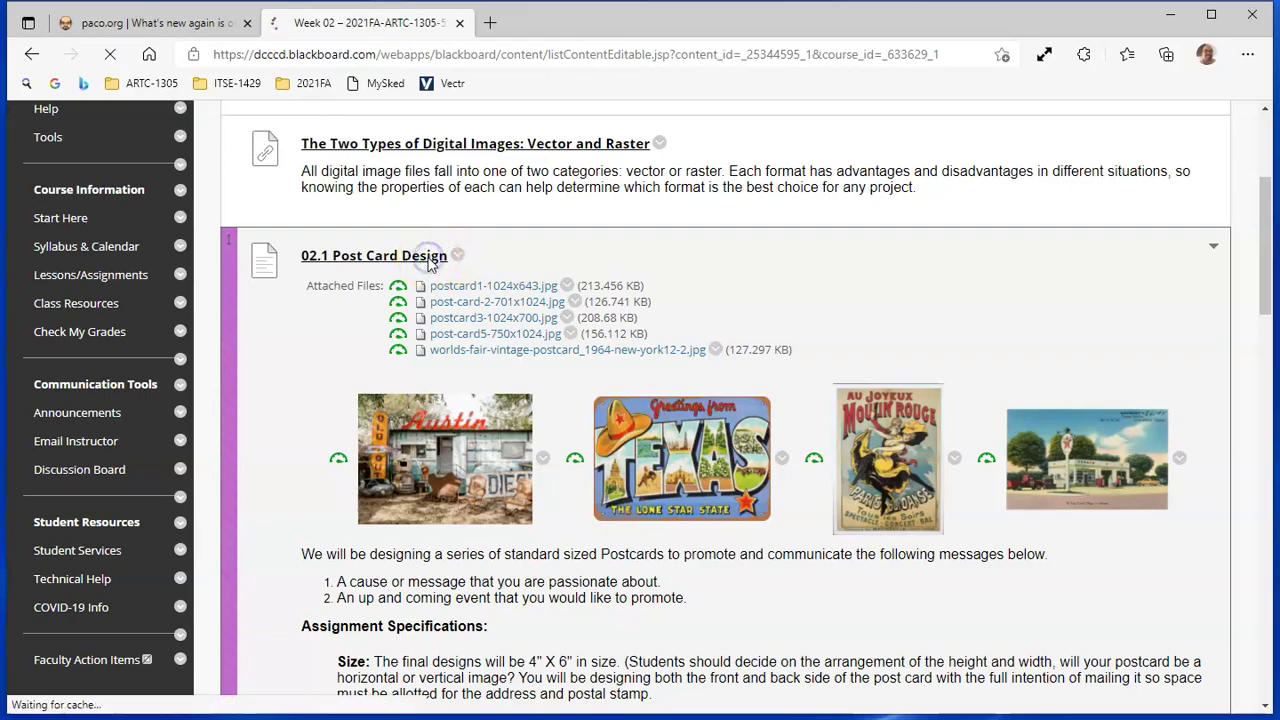
{"action": "scroll", "coordinate": [512, 452], "scroll_direction": "down", "scroll_amount": 5}
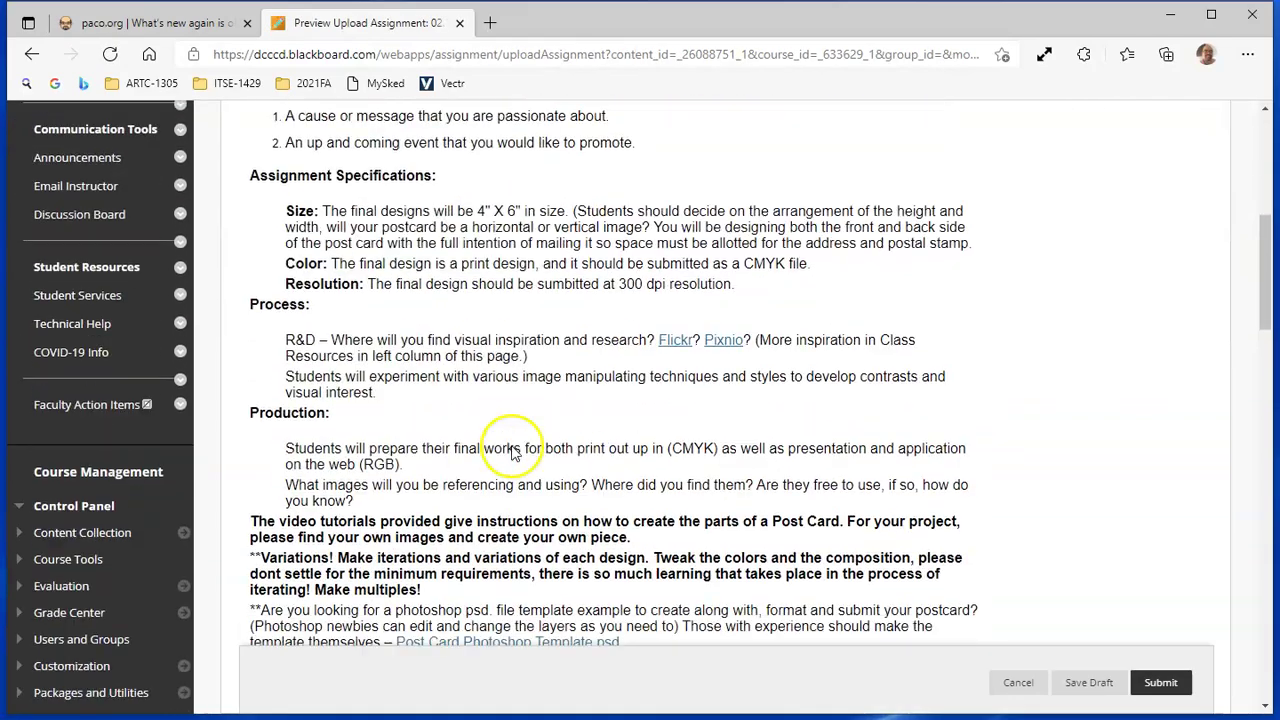
{"action": "scroll", "coordinate": [511, 450], "scroll_direction": "down", "scroll_amount": 3}
{"action": "scroll", "coordinate": [511, 445], "scroll_direction": "up", "scroll_amount": 8}
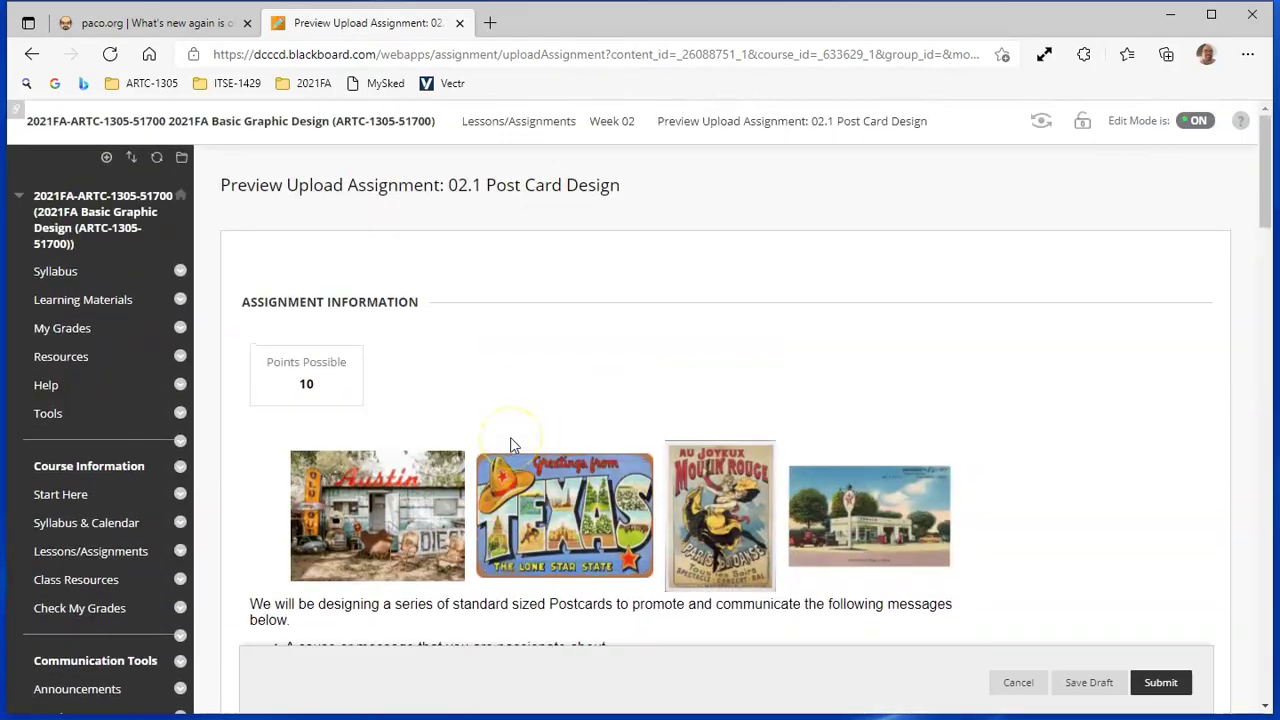
{"action": "scroll", "coordinate": [510, 445], "scroll_direction": "down", "scroll_amount": 20}
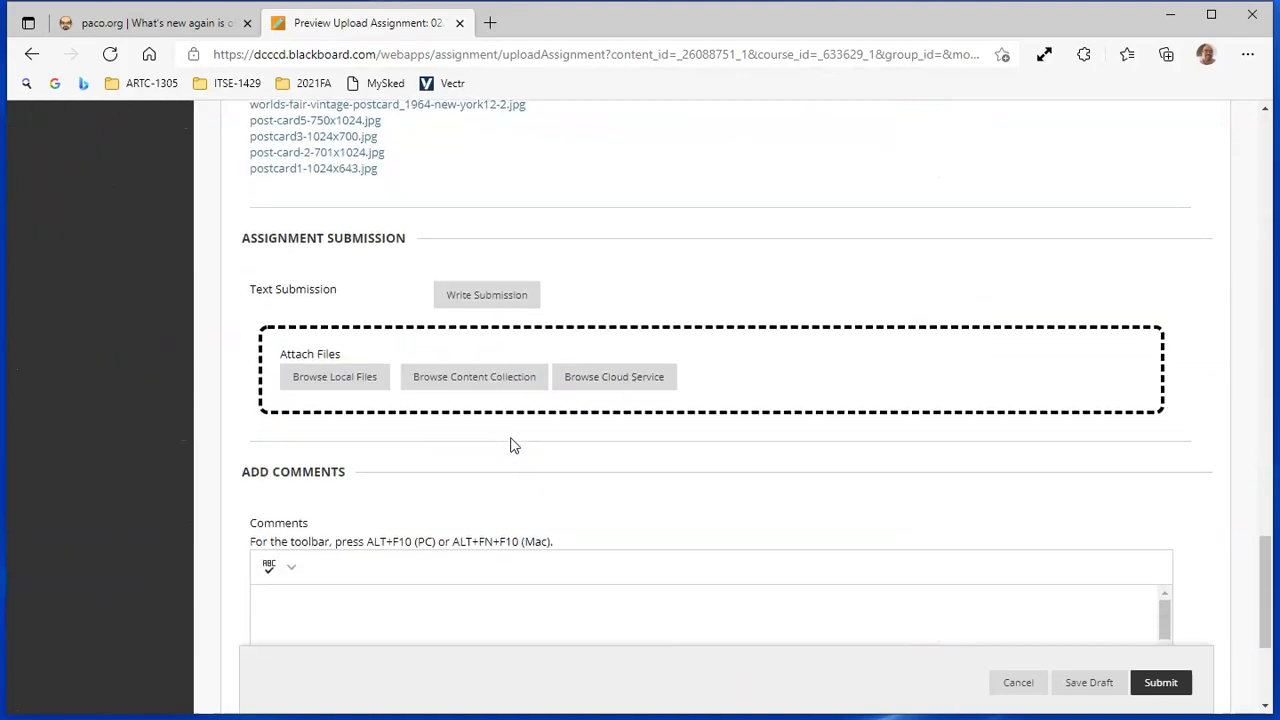
Attach the week 2 postcard PSD from the ARTC1305 desktop folder to the submission and remove the attachment again.
{"action": "left_click", "coordinate": [338, 372]}
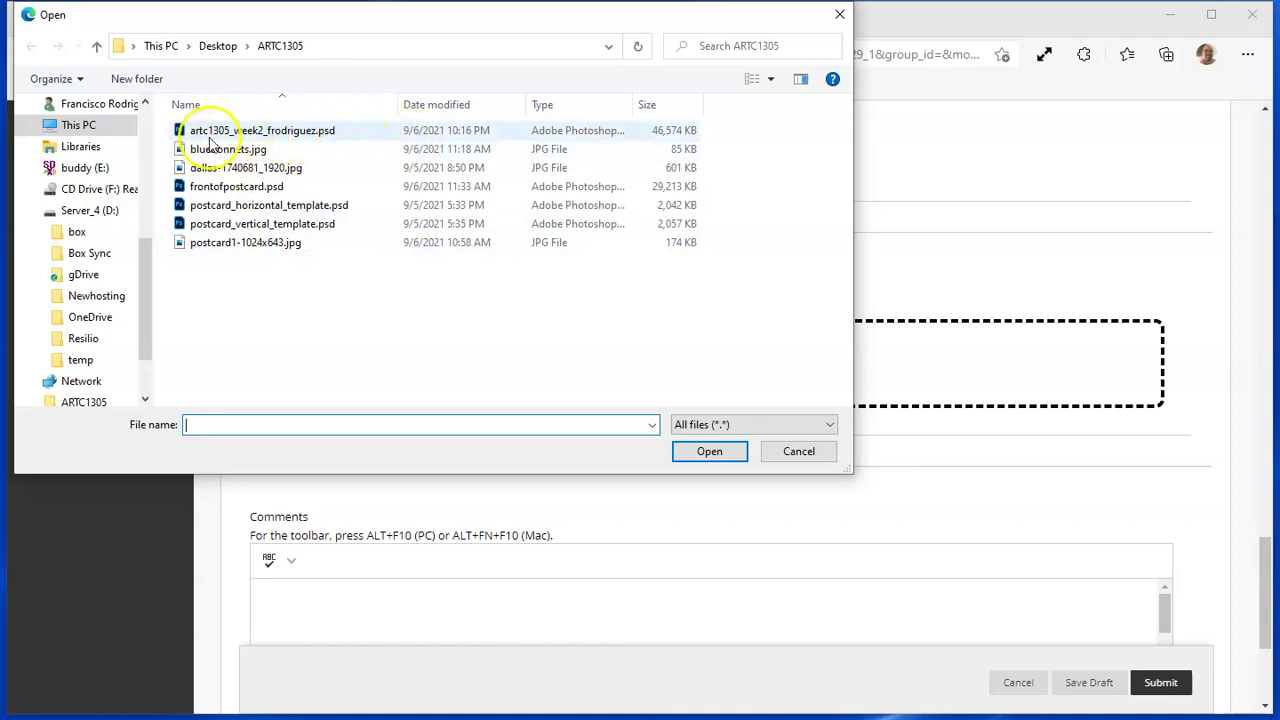
{"action": "left_click", "coordinate": [297, 133]}
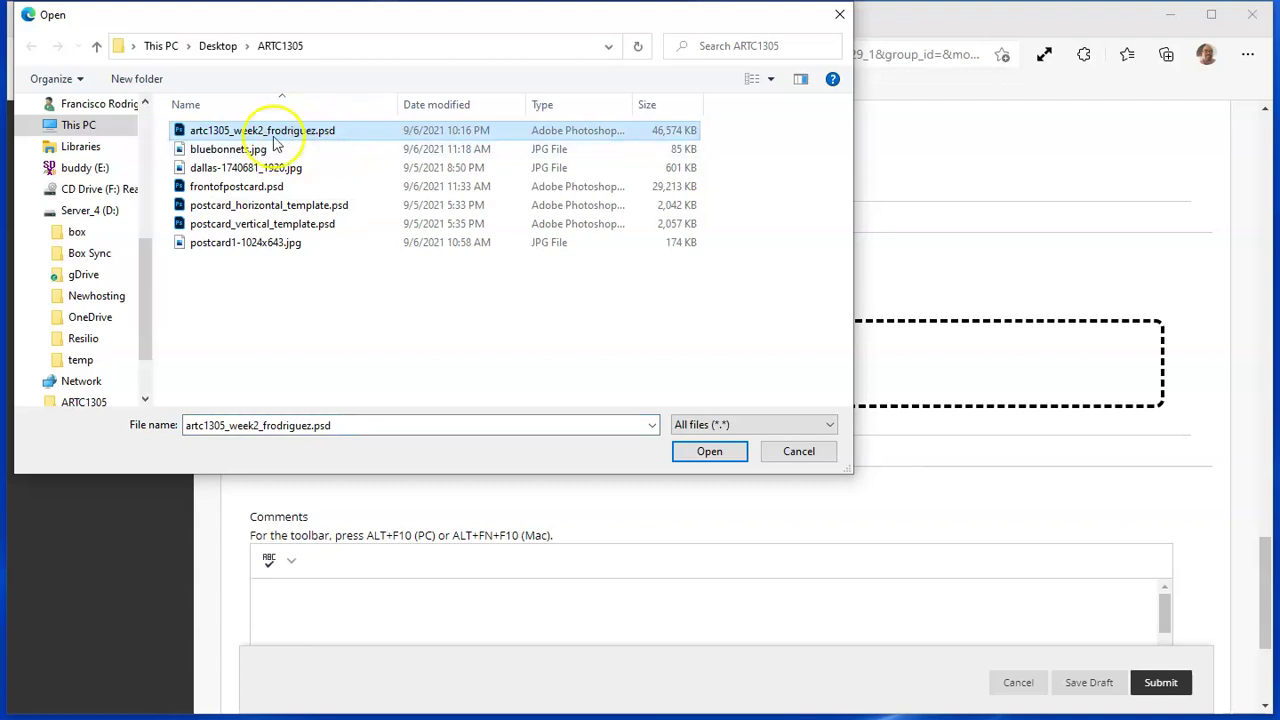
{"action": "left_click", "coordinate": [722, 455]}
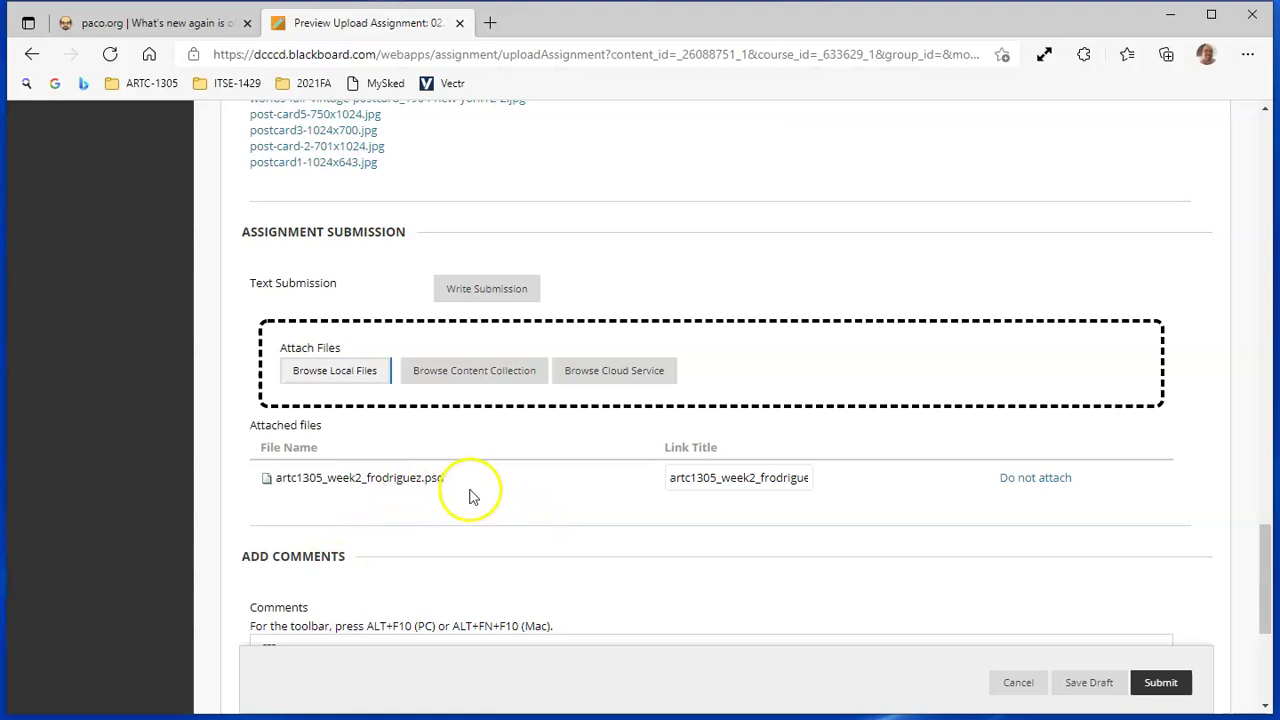
{"action": "left_click", "coordinate": [1052, 486]}
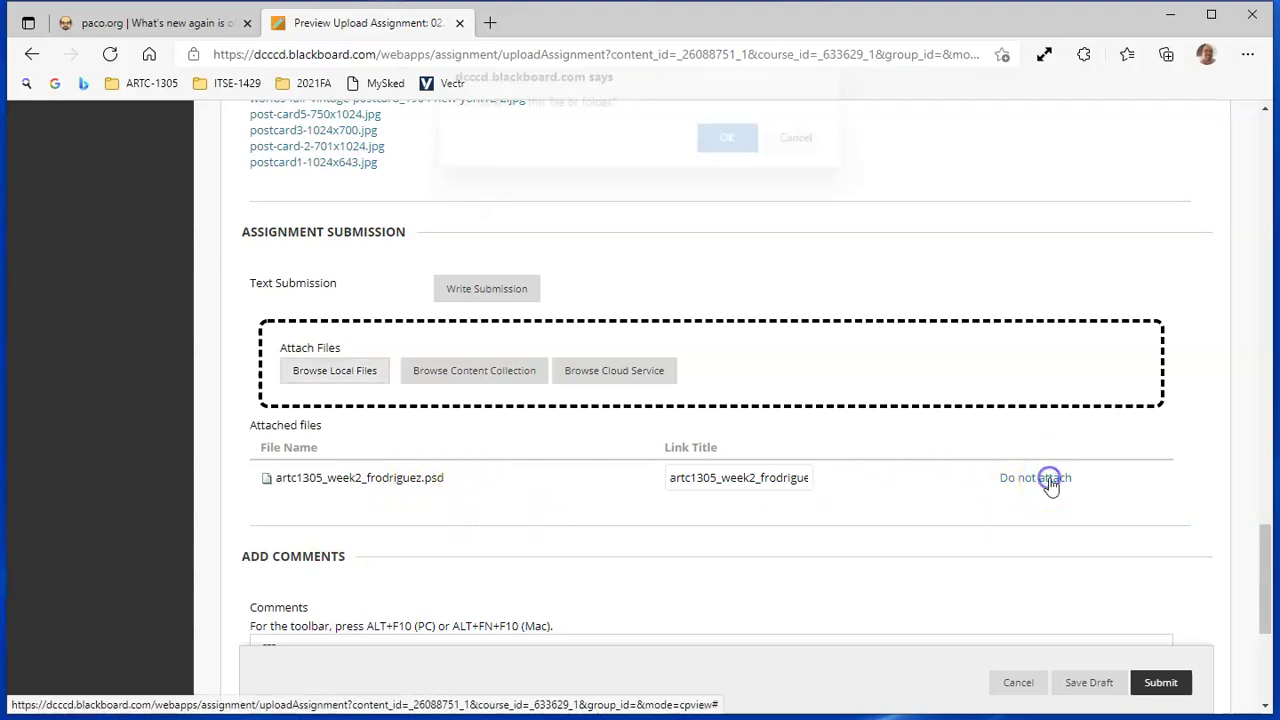
{"action": "left_click", "coordinate": [727, 152]}
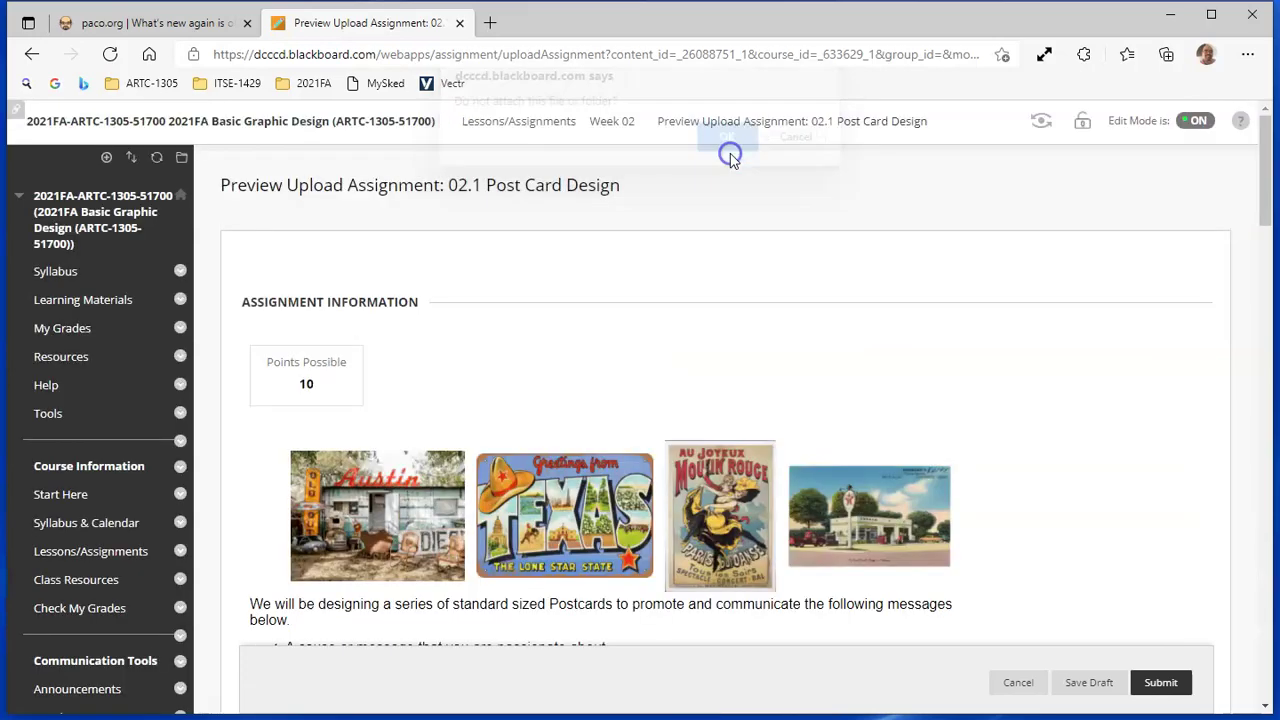
Attach the week 2 postcard PSD from the local ARTC1305 folder to the assignment submission and place the cursor in the Comments box.
{"action": "scroll", "coordinate": [700, 430], "scroll_direction": "down", "scroll_amount": 15}
{"action": "scroll", "coordinate": [694, 433], "scroll_direction": "down", "scroll_amount": 15}
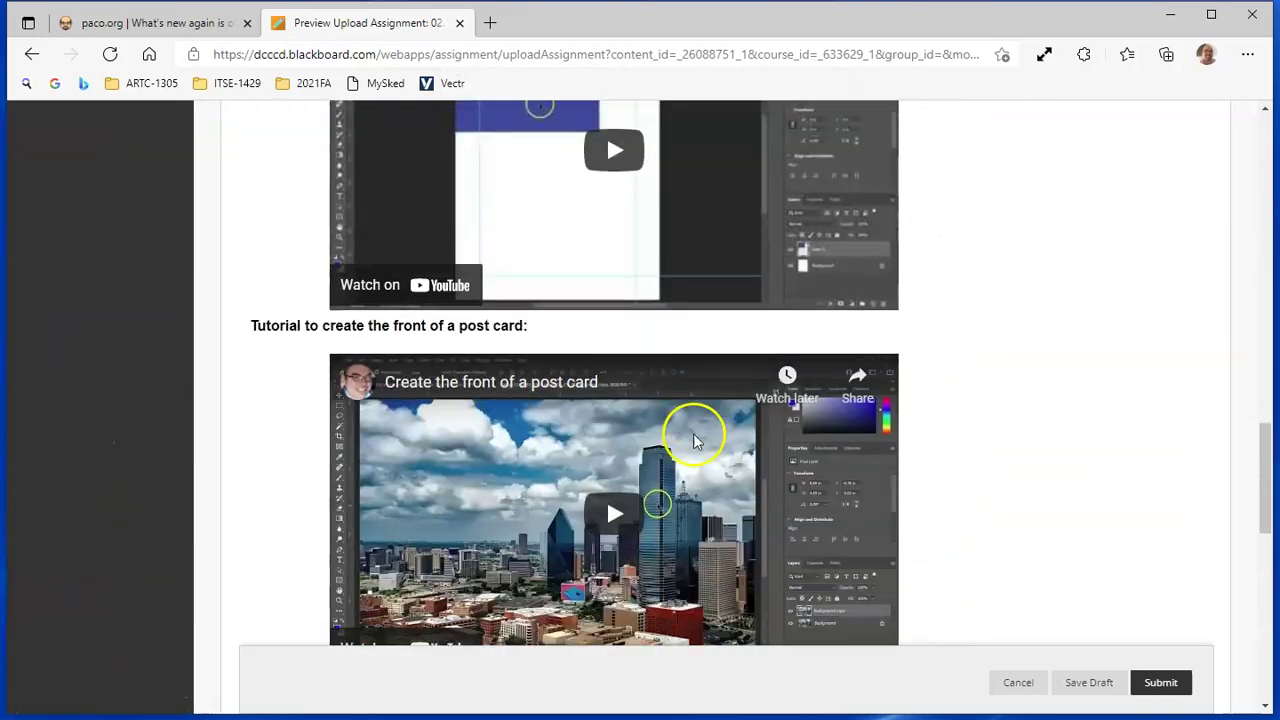
{"action": "left_click", "coordinate": [320, 184]}
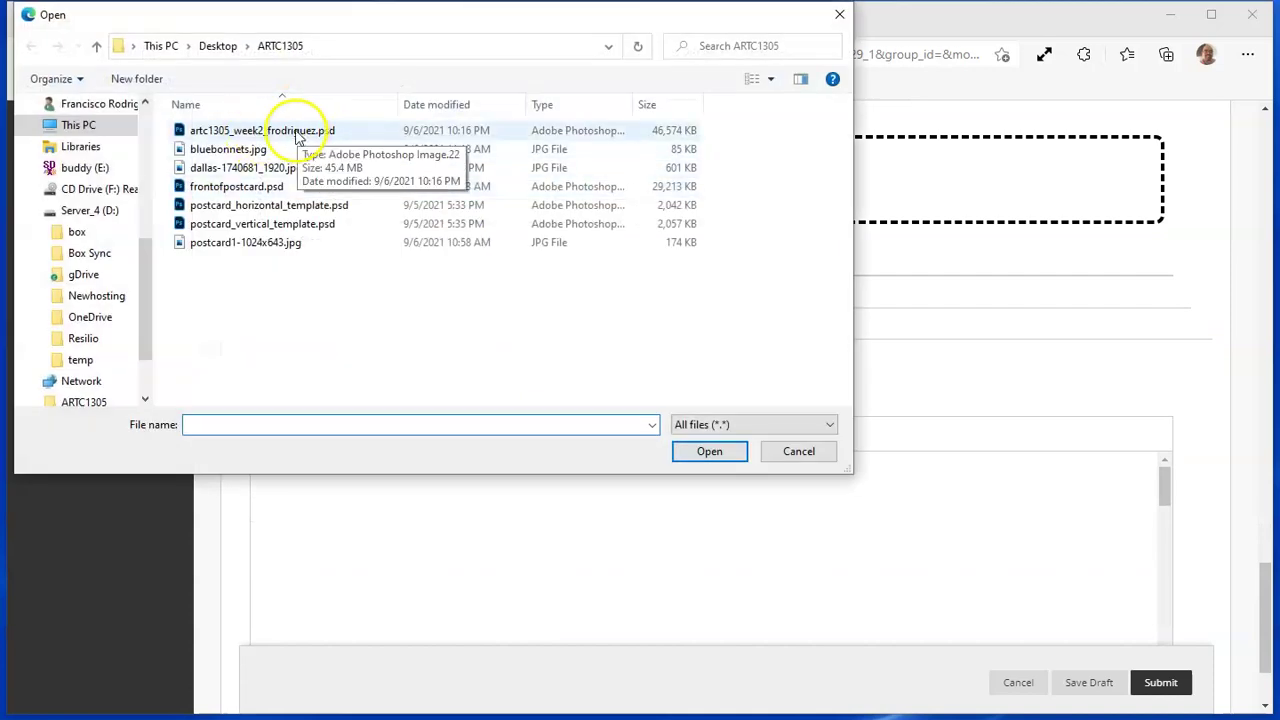
{"action": "left_click", "coordinate": [298, 133]}
{"action": "left_click", "coordinate": [720, 455]}
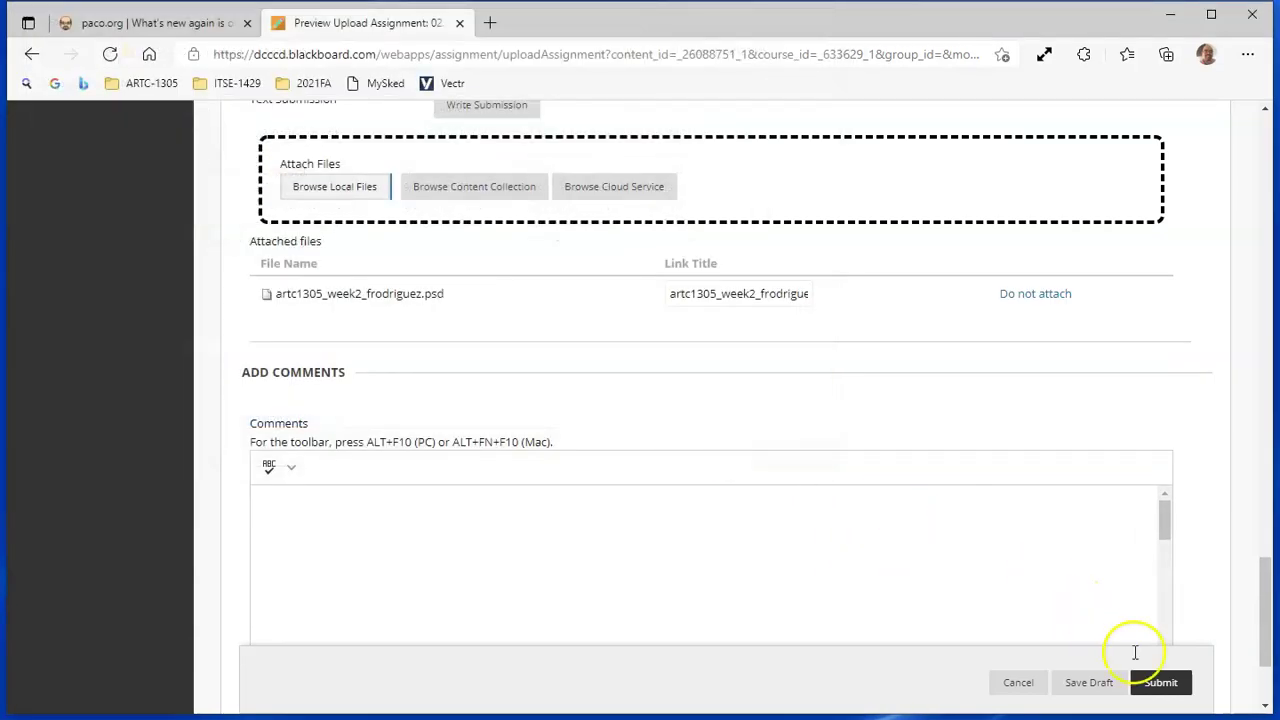
{"action": "left_click", "coordinate": [460, 551]}
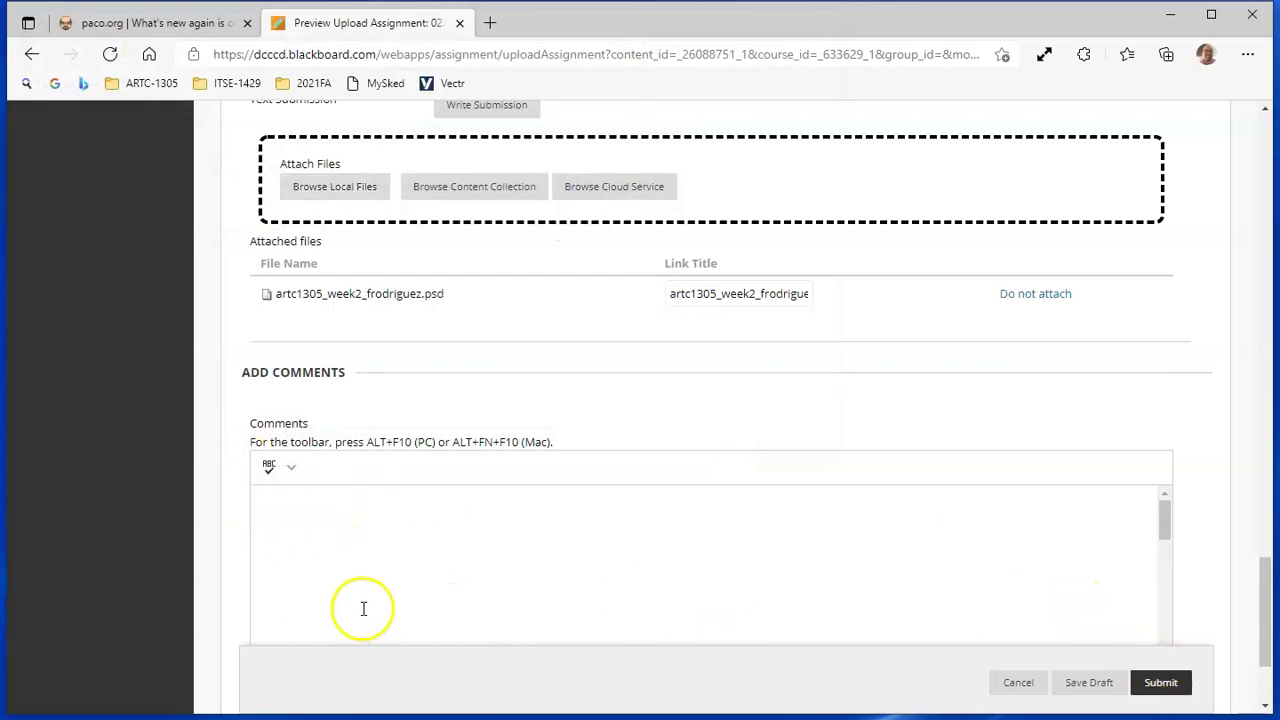